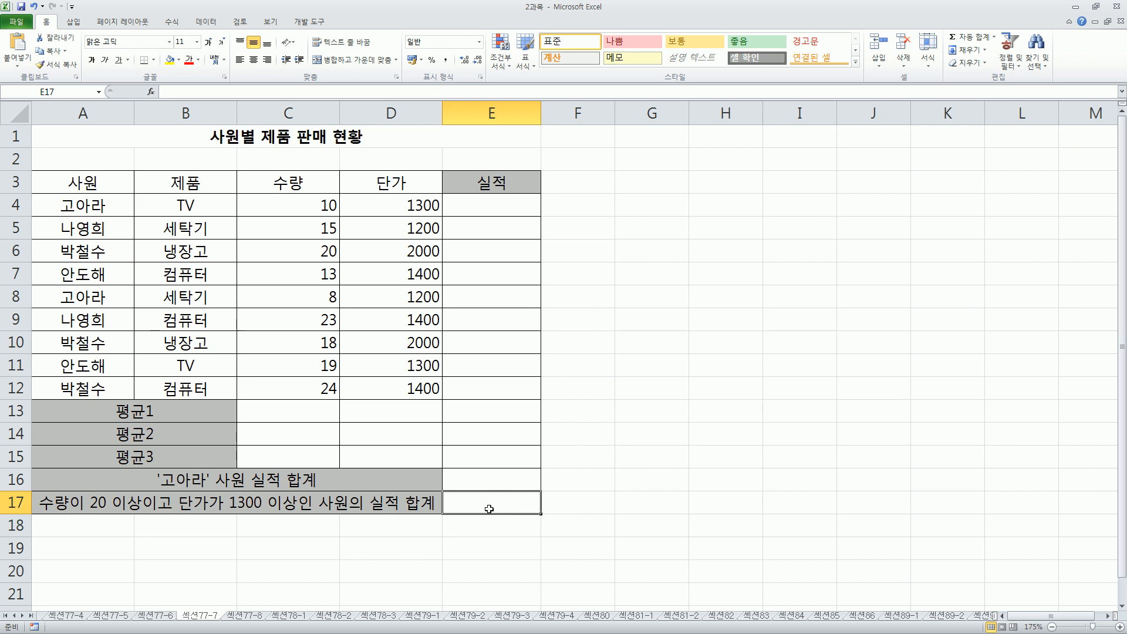
{"action": "left_click", "coordinate": [475, 206]}
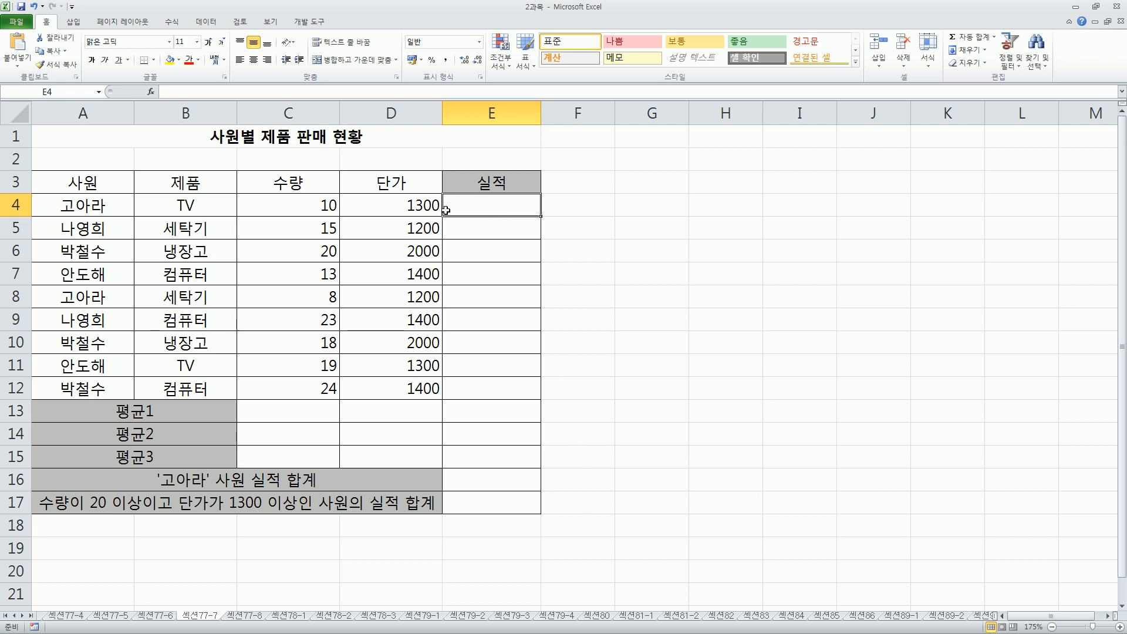
{"action": "left_click_drag", "start_coordinate": [87, 205], "coordinate": [166, 210]}
{"action": "left_click", "coordinate": [303, 204]}
{"action": "left_click", "coordinate": [404, 208]}
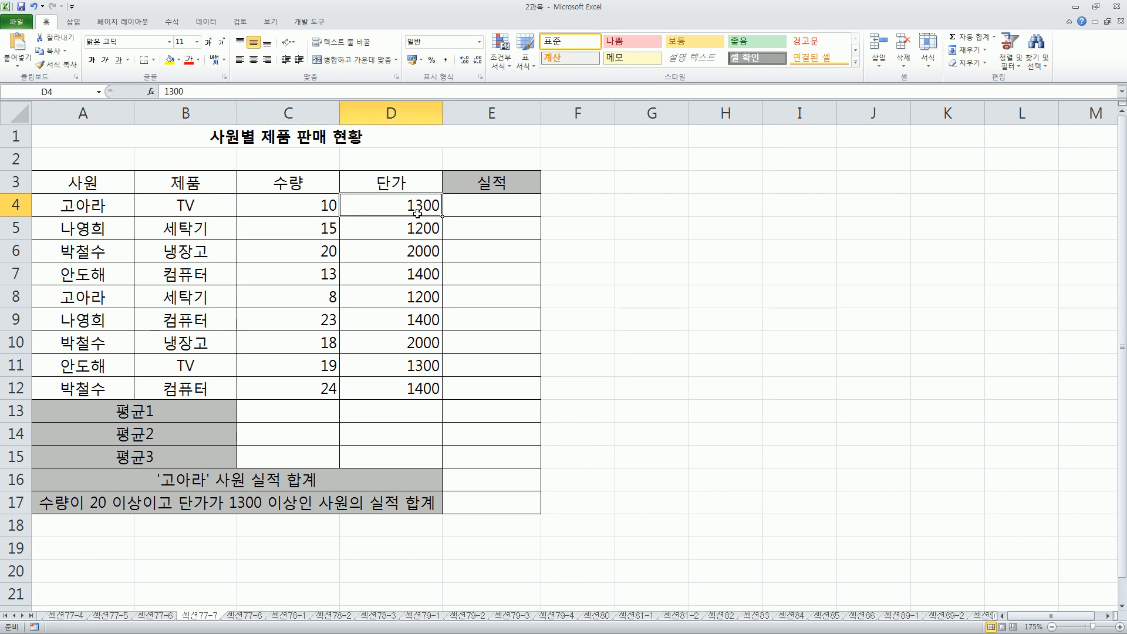
{"action": "left_click", "coordinate": [467, 209]}
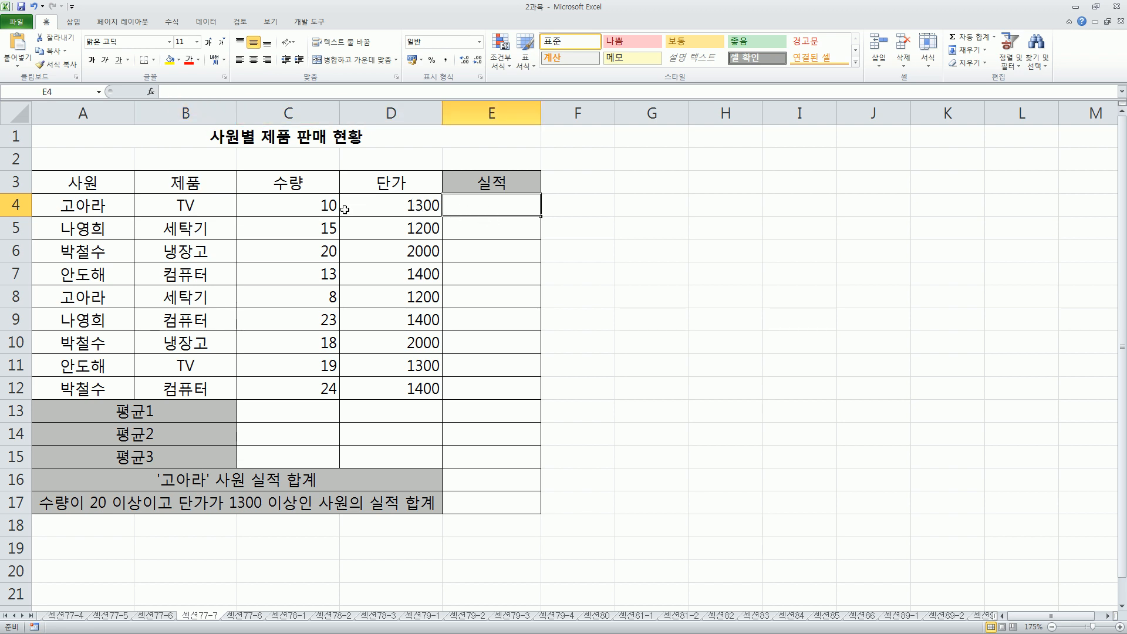
{"action": "left_click", "coordinate": [316, 207]}
{"action": "left_click", "coordinate": [384, 206]}
{"action": "left_click", "coordinate": [488, 206]}
{"action": "left_click", "coordinate": [429, 208]}
{"action": "left_click", "coordinate": [302, 206]}
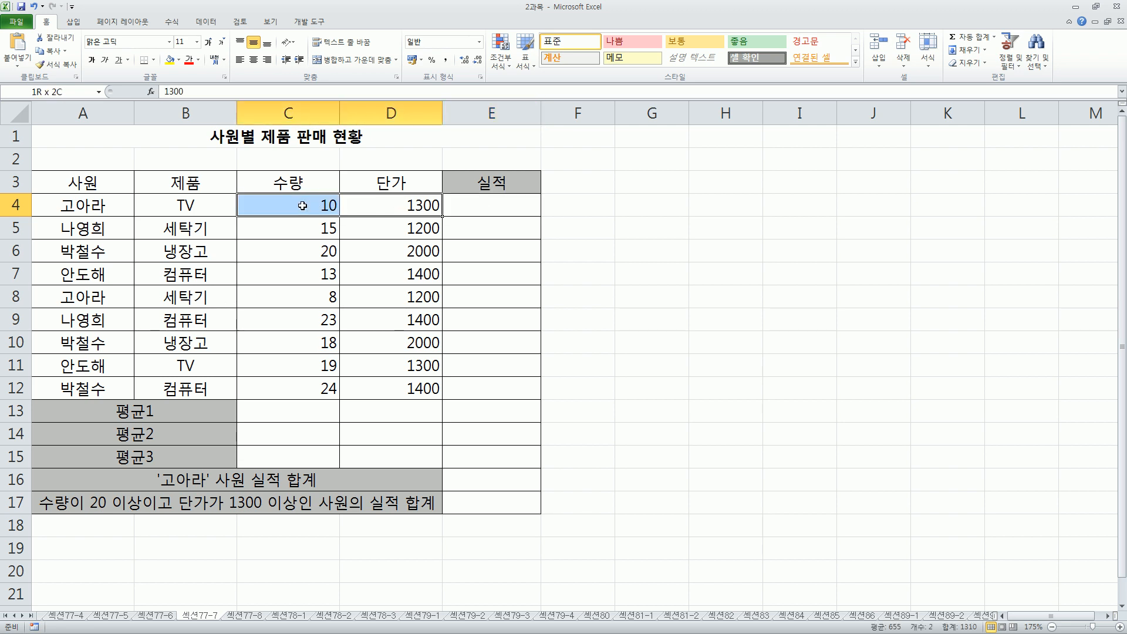
Multiply the quantity in C4 by the unit price in D4 with a plain formula in E4, and clear the cell.
{"action": "left_click", "coordinate": [468, 208]}
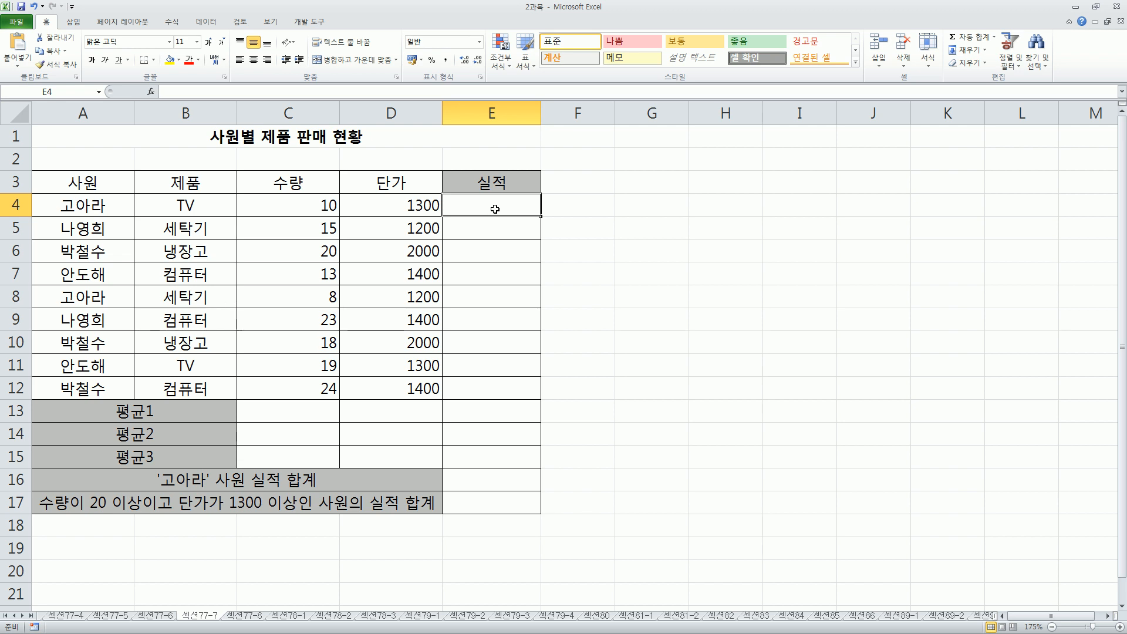
{"action": "type", "text": "="}
{"action": "left_click", "coordinate": [312, 206]}
{"action": "type", "text": "+"}
{"action": "left_click", "coordinate": [386, 206]}
{"action": "key", "text": "Return"}
{"action": "left_click", "coordinate": [520, 209]}
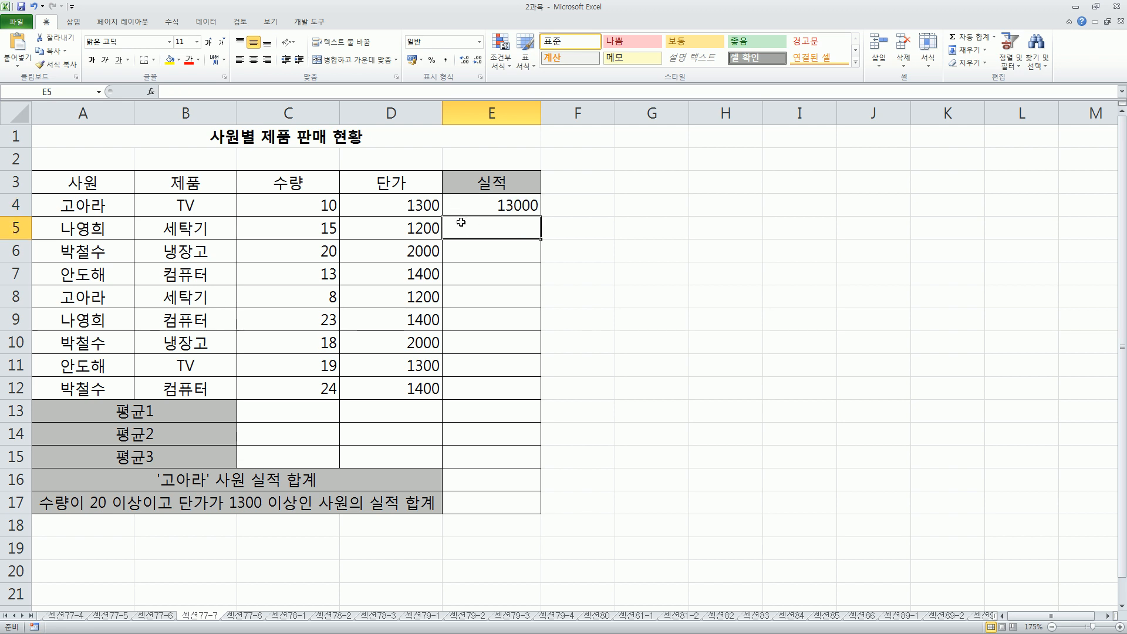
{"action": "key", "text": "Up"}
{"action": "key", "text": "Delete"}
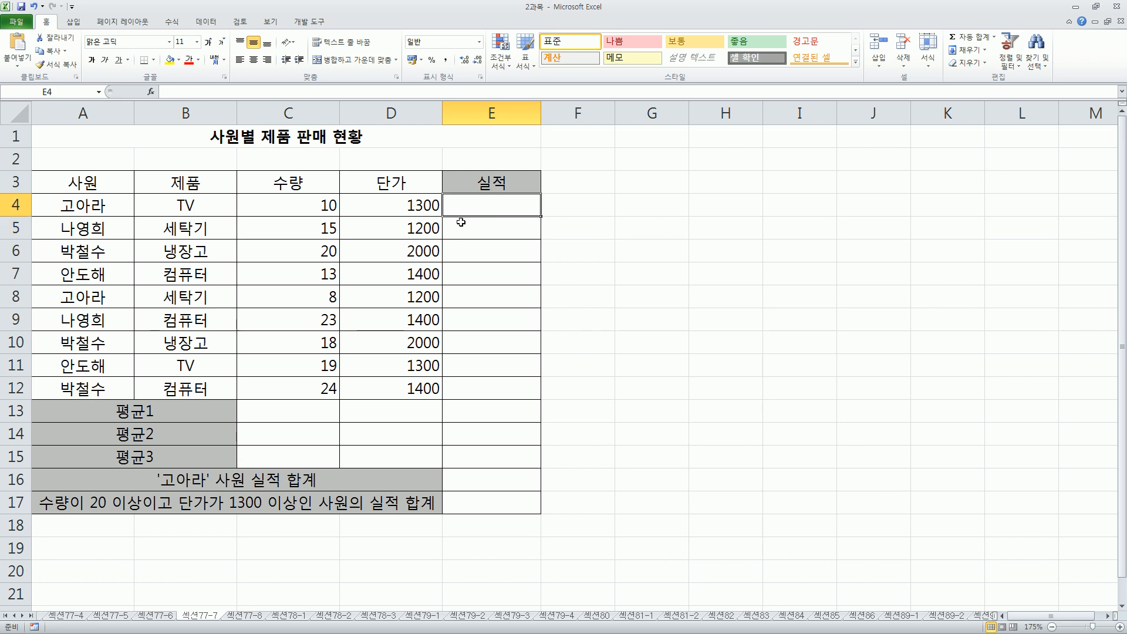
Calculate the first 실적 value in E4 with the formula =PRODUCT(C4:D4).
{"action": "type", "text": "=prod"}
{"action": "double_click", "coordinate": [490, 226]}
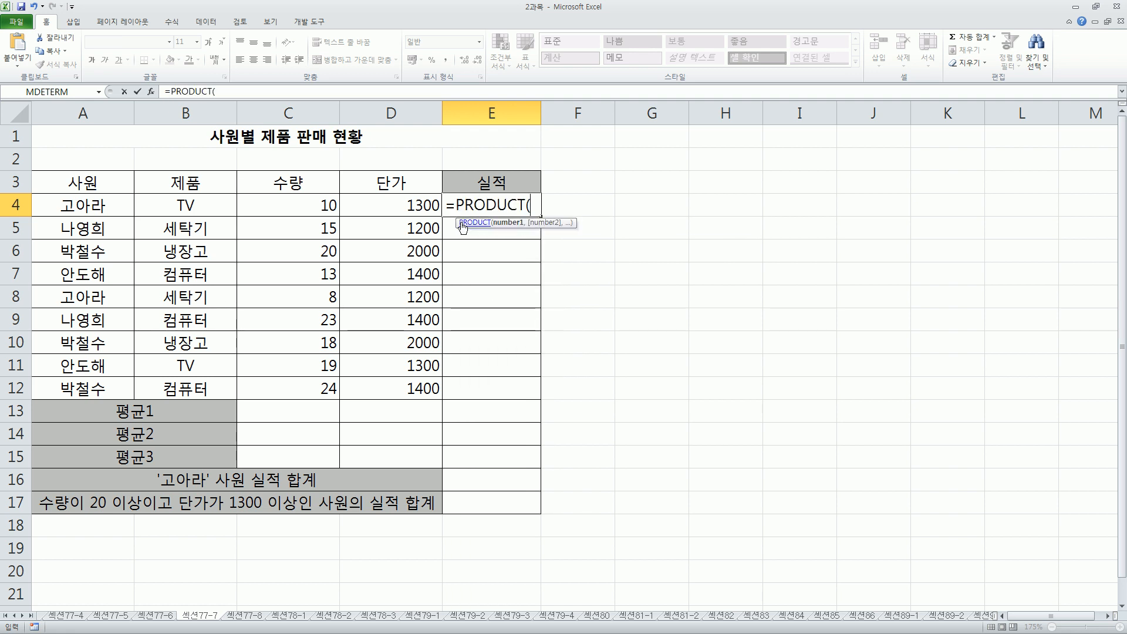
{"action": "left_click_drag", "start_coordinate": [327, 205], "coordinate": [389, 206]}
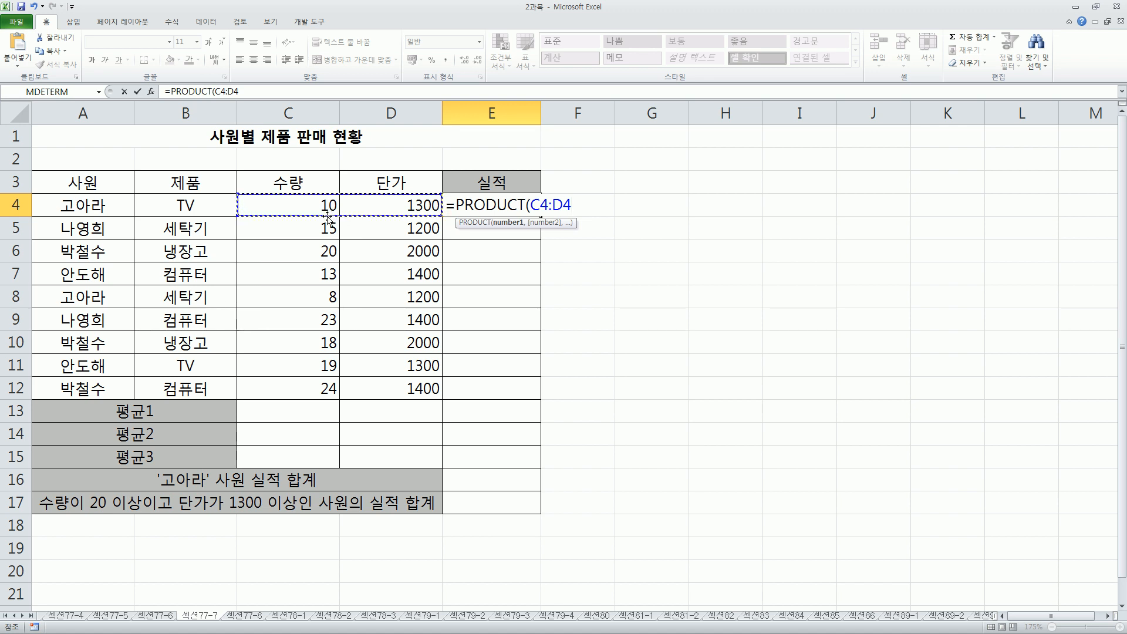
{"action": "type", "text": ")"}
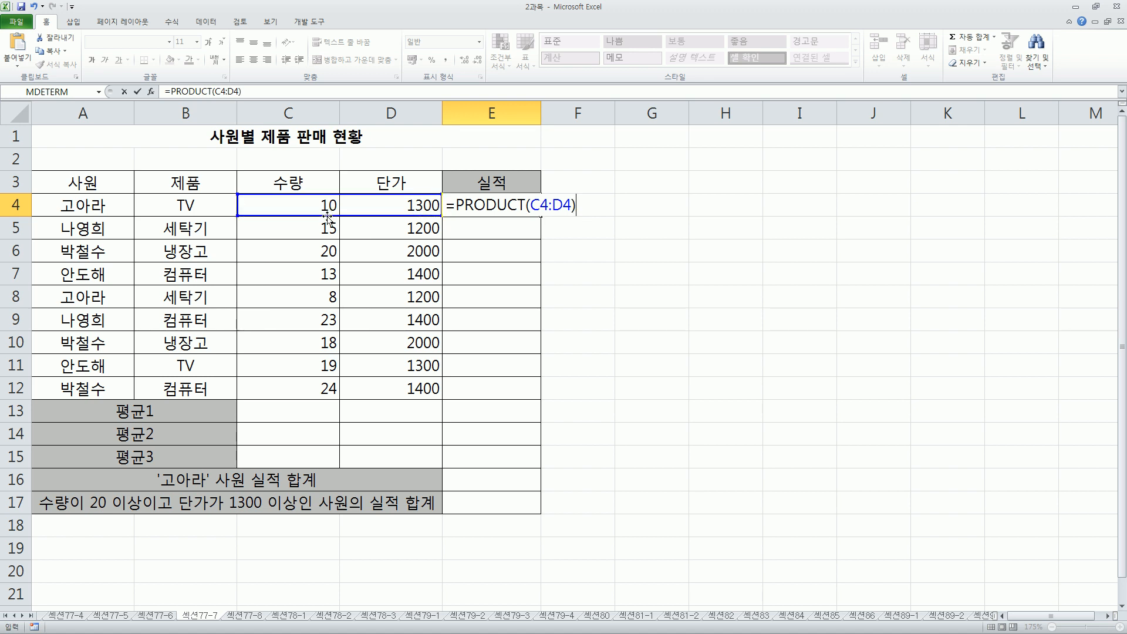
{"action": "key", "text": "Return"}
Fill the PRODUCT formula from E4 down through E12.
{"action": "left_click_drag", "start_coordinate": [327, 216], "coordinate": [411, 205]}
{"action": "left_click", "coordinate": [496, 206]}
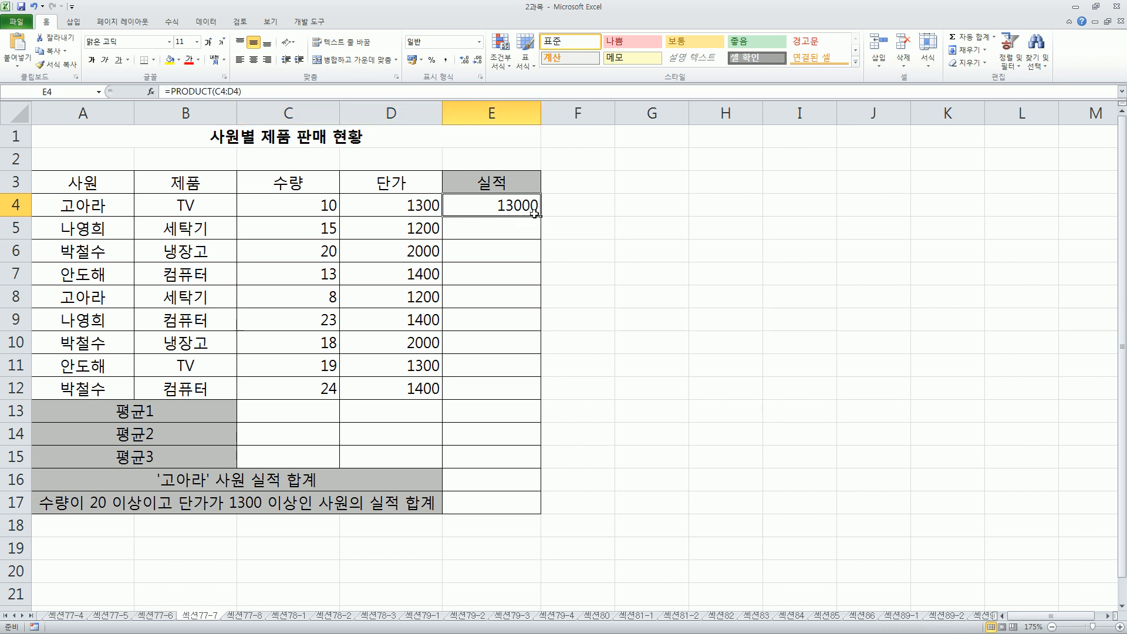
{"action": "left_click_drag", "start_coordinate": [539, 217], "coordinate": [525, 398]}
Examine the filled PRODUCT formulas in the 실적 column and the argument range used in E4.
{"action": "left_click_drag", "start_coordinate": [324, 225], "coordinate": [380, 225]}
{"action": "left_click_drag", "start_coordinate": [304, 249], "coordinate": [382, 252]}
{"action": "left_click", "coordinate": [460, 251]}
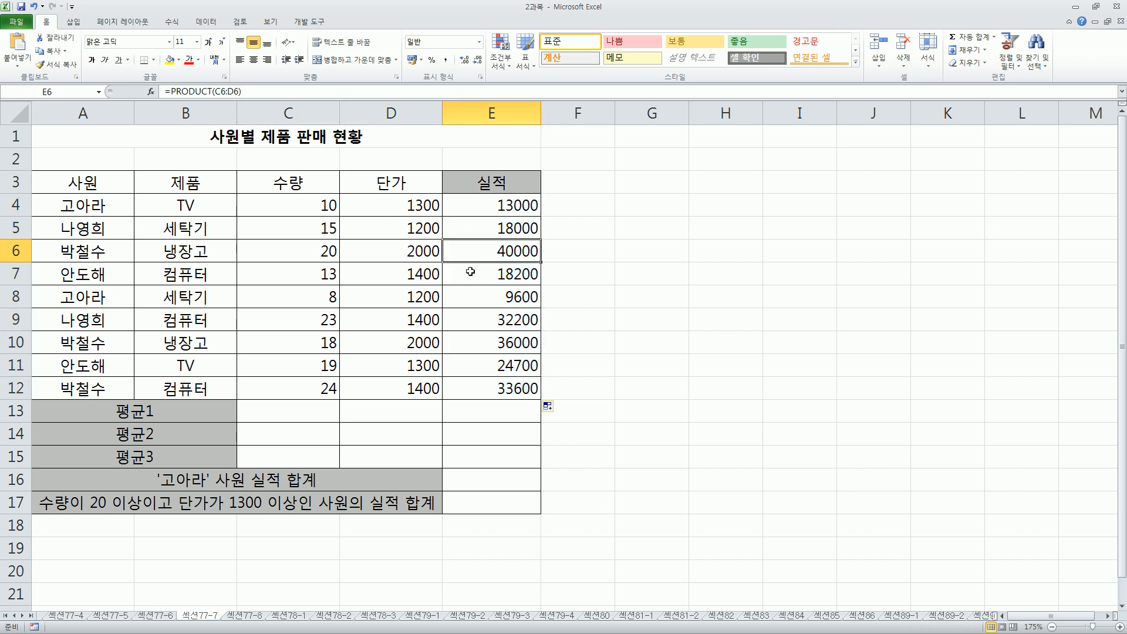
{"action": "left_click", "coordinate": [477, 200]}
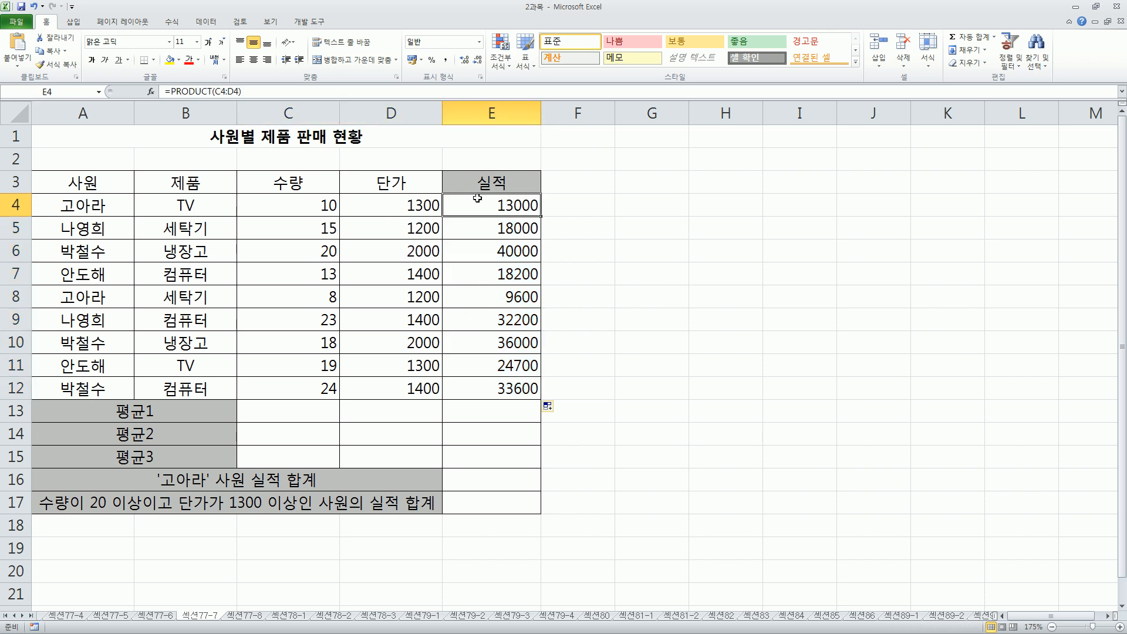
{"action": "double_click", "coordinate": [478, 209]}
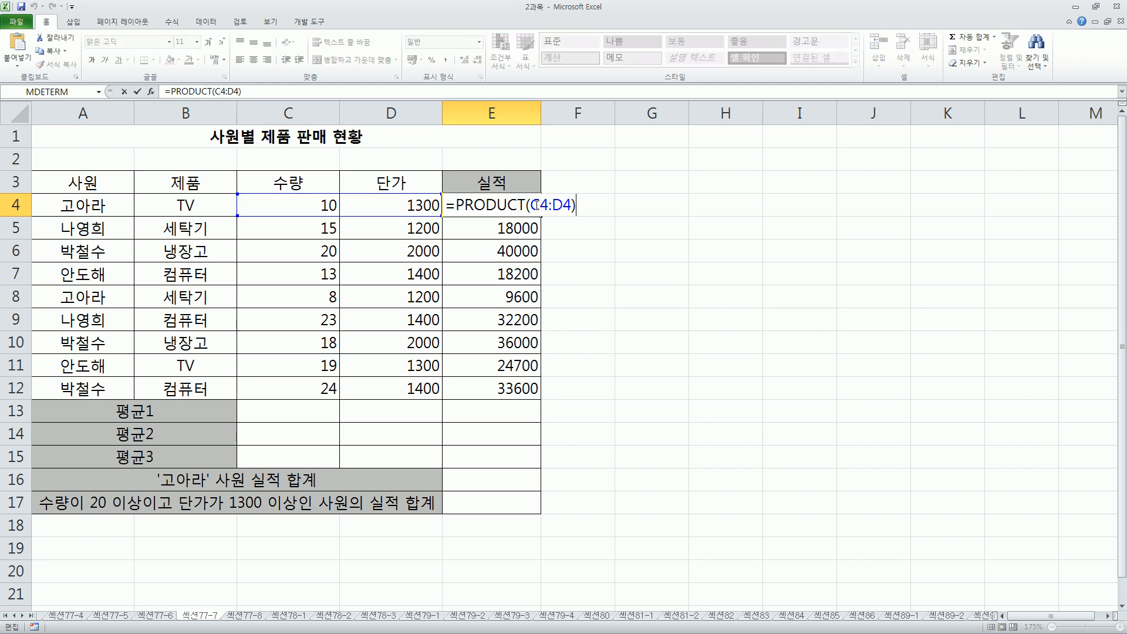
{"action": "left_click_drag", "start_coordinate": [531, 205], "coordinate": [573, 205]}
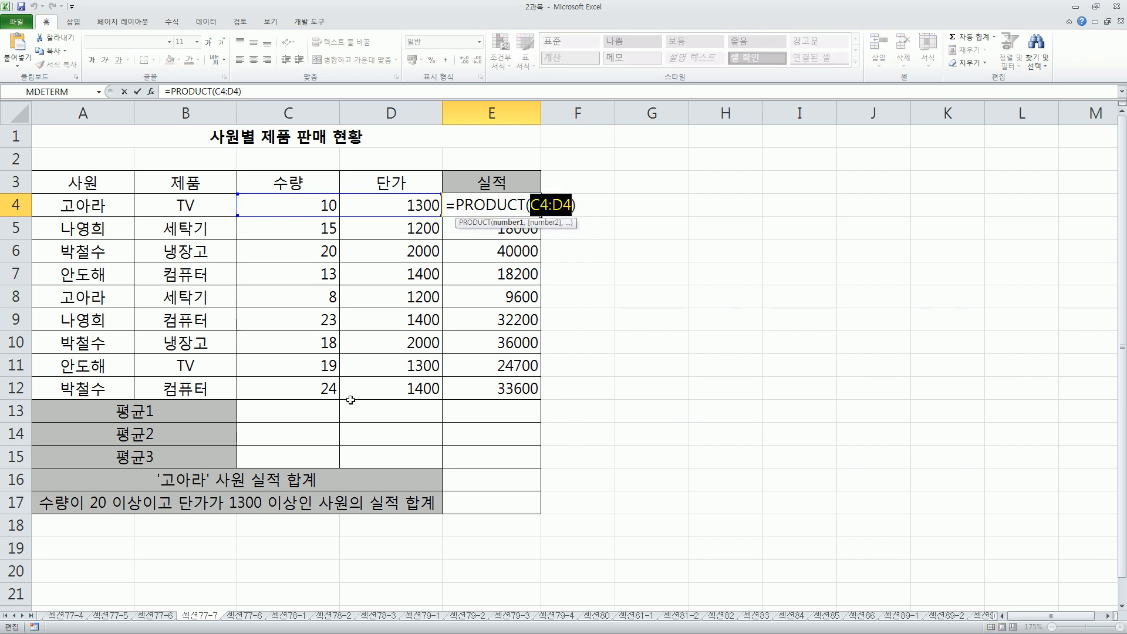
{"action": "left_click", "coordinate": [320, 408]}
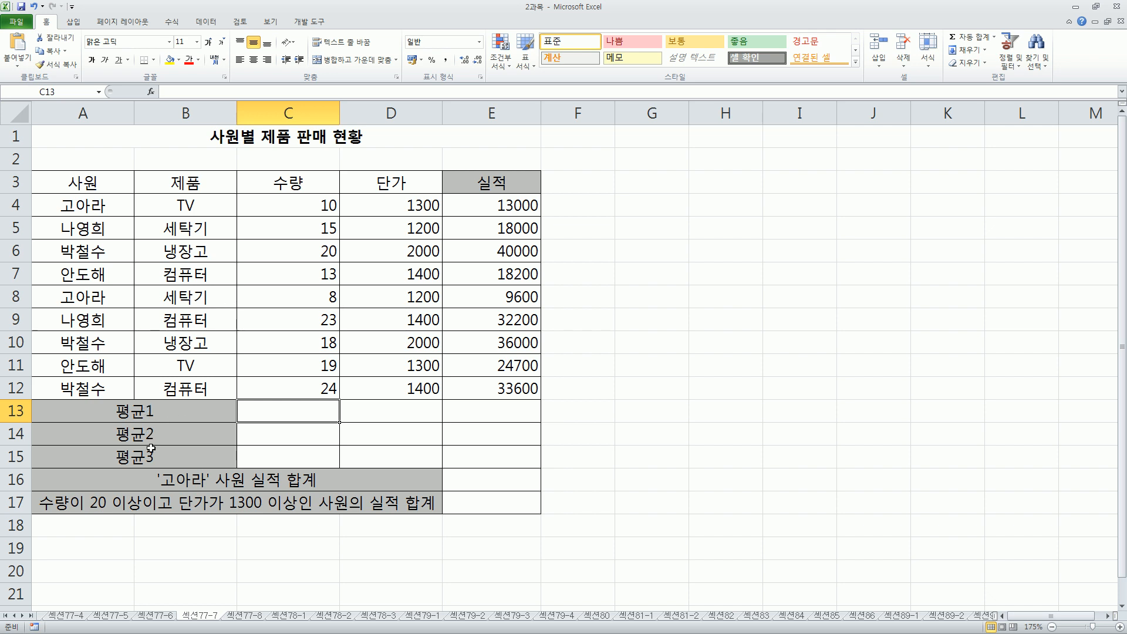
{"action": "left_click_drag", "start_coordinate": [298, 420], "coordinate": [477, 452]}
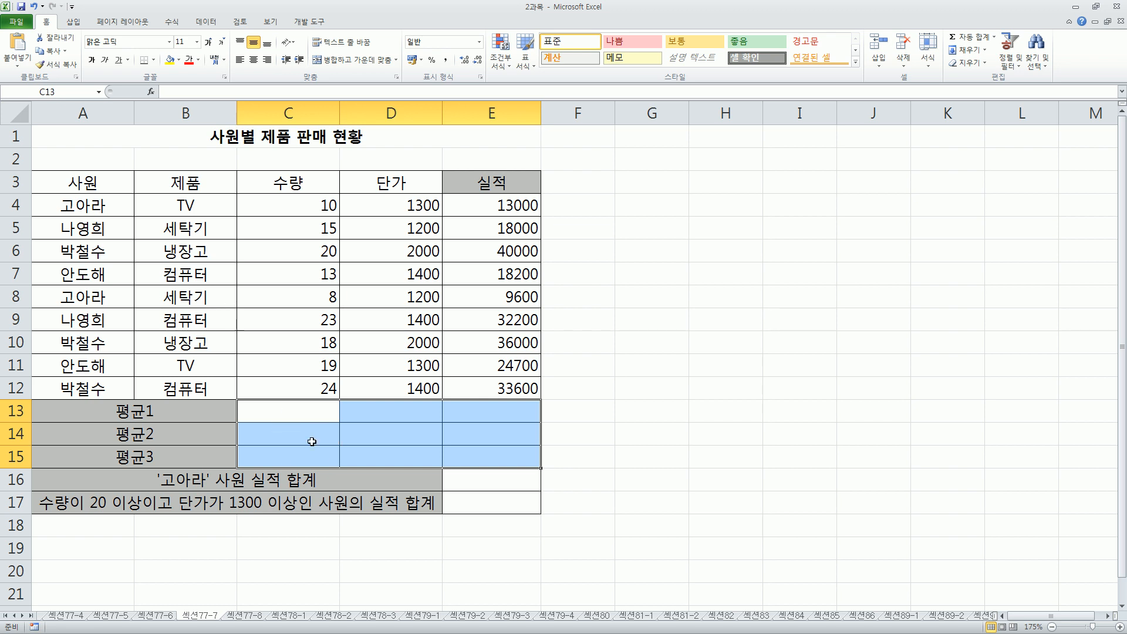
Calculate the 평균1 value for the 수량 column in C13 with =AVERAGE(C4:C12).
{"action": "left_click", "coordinate": [282, 413]}
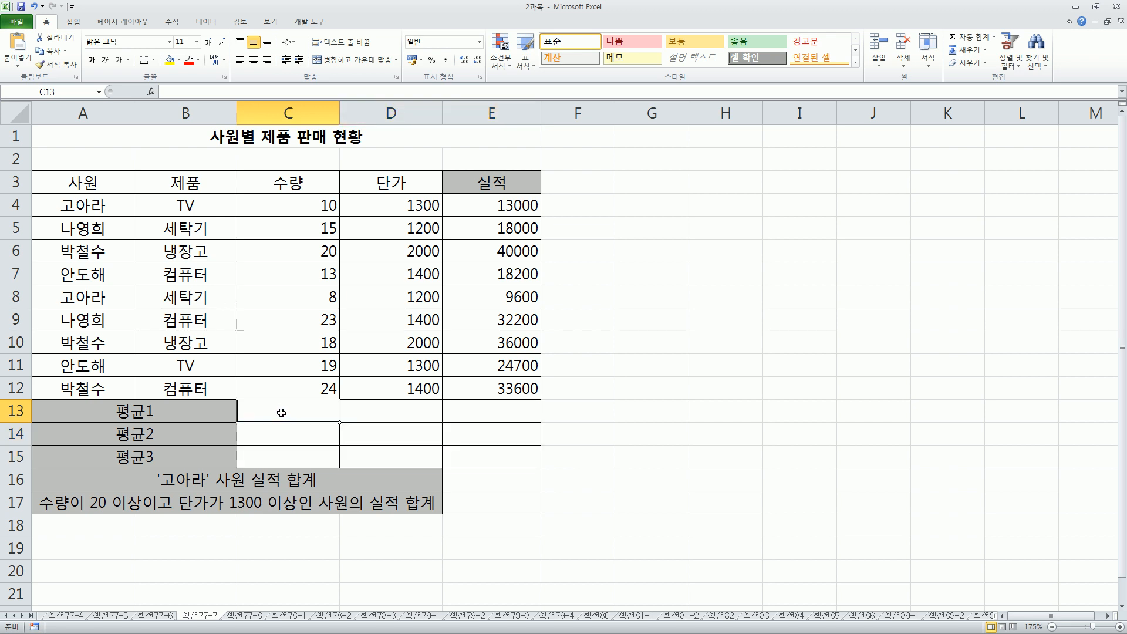
{"action": "type", "text": "=aver"}
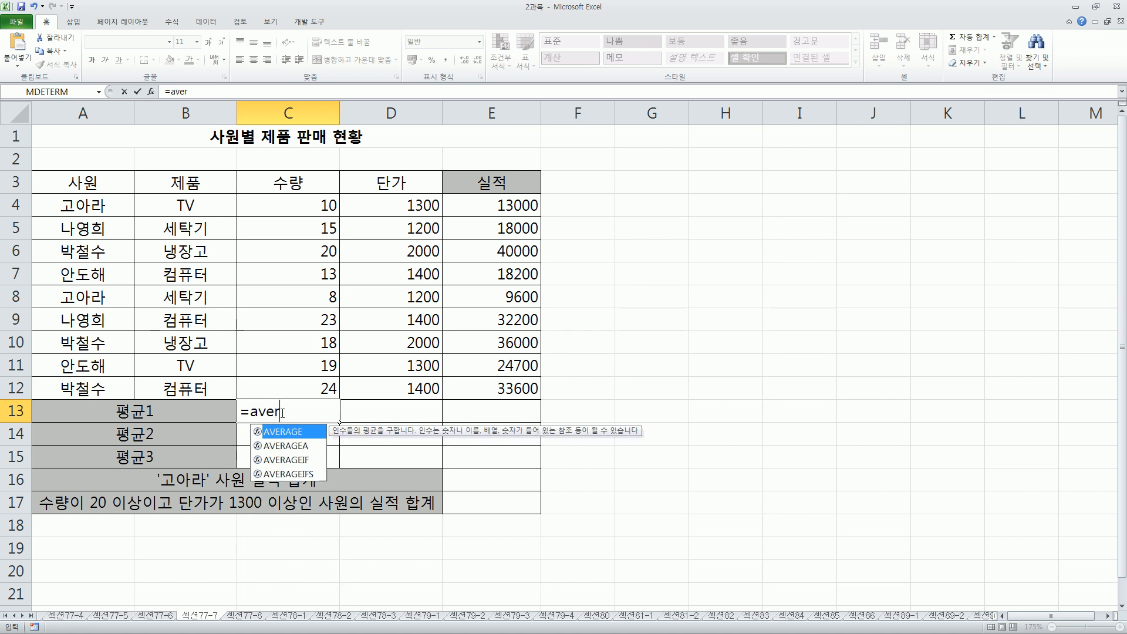
{"action": "key", "text": "Tab"}
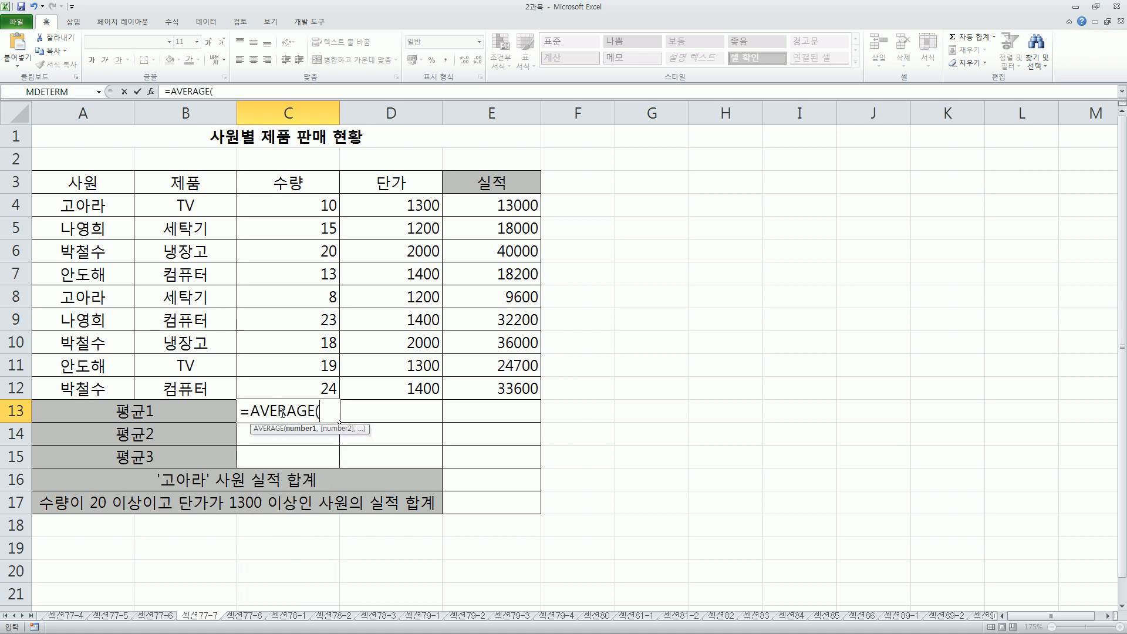
{"action": "left_click_drag", "start_coordinate": [283, 203], "coordinate": [290, 385]}
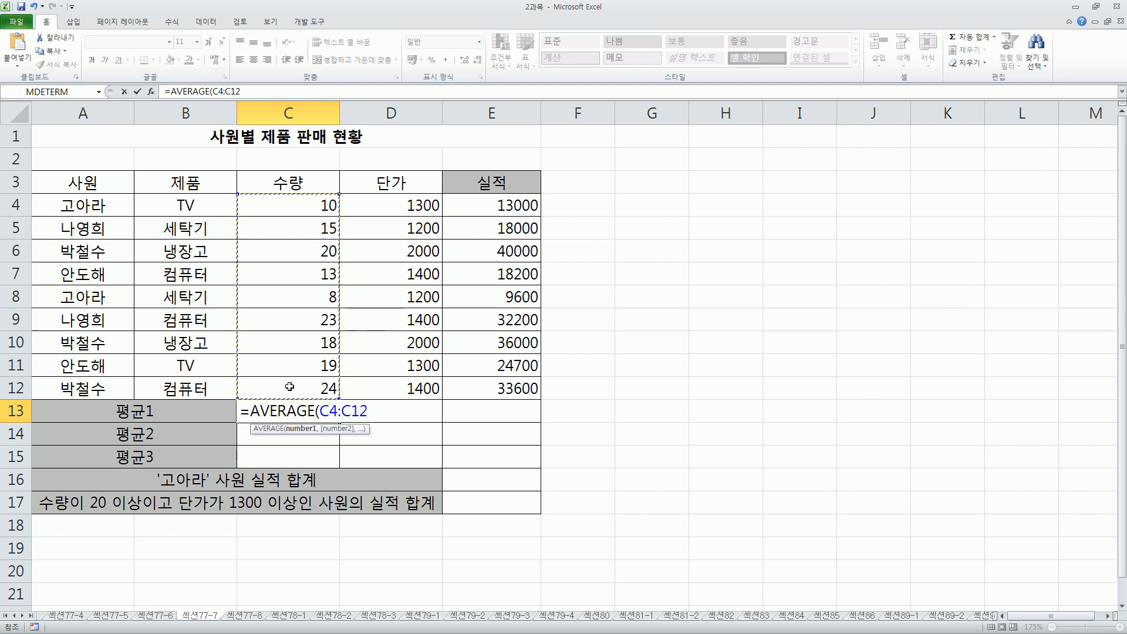
{"action": "type", "text": ")"}
{"action": "key", "text": "Return"}
Fill the AVERAGE formula from C13 across to E13.
{"action": "left_click", "coordinate": [320, 410]}
{"action": "left_click_drag", "start_coordinate": [339, 421], "coordinate": [497, 424]}
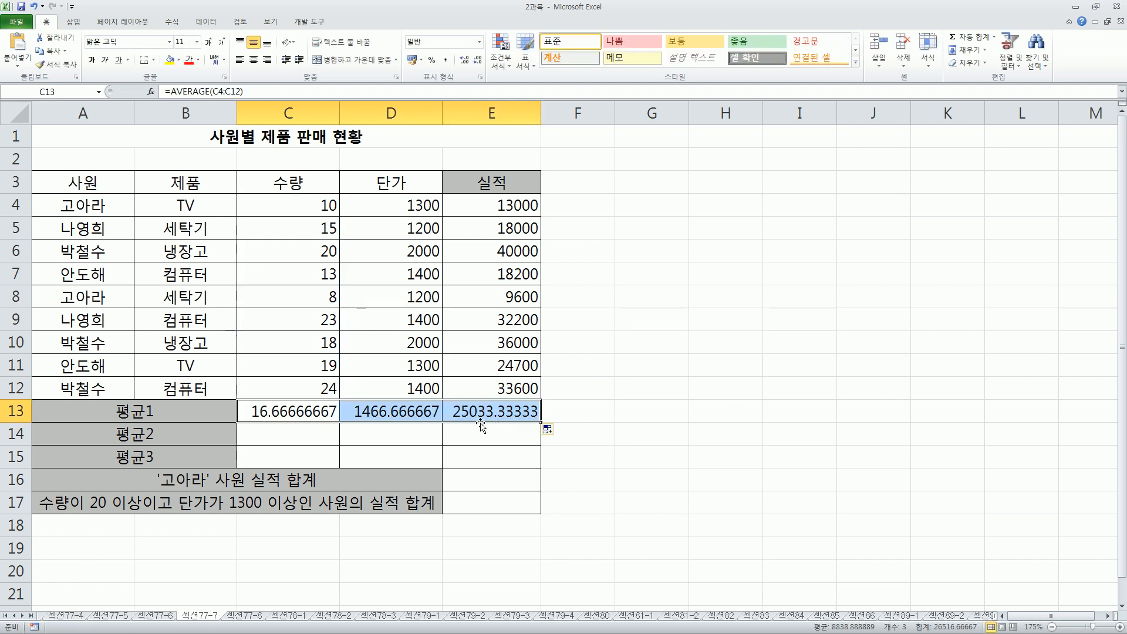
{"action": "key", "text": "Right"}
{"action": "key", "text": "Right"}
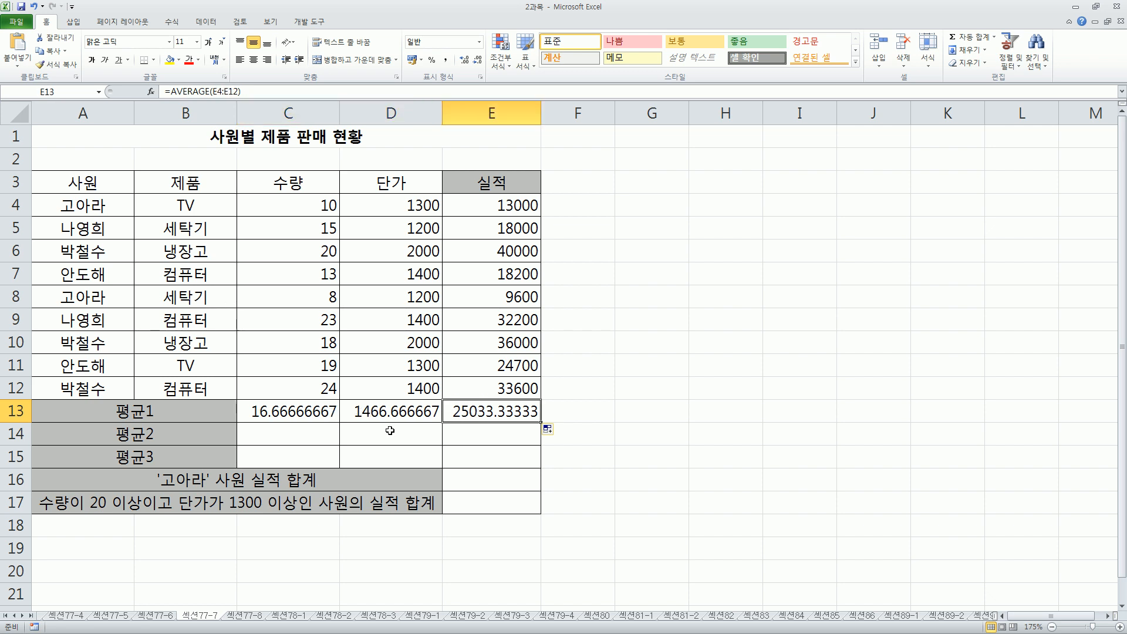
{"action": "left_click", "coordinate": [309, 413]}
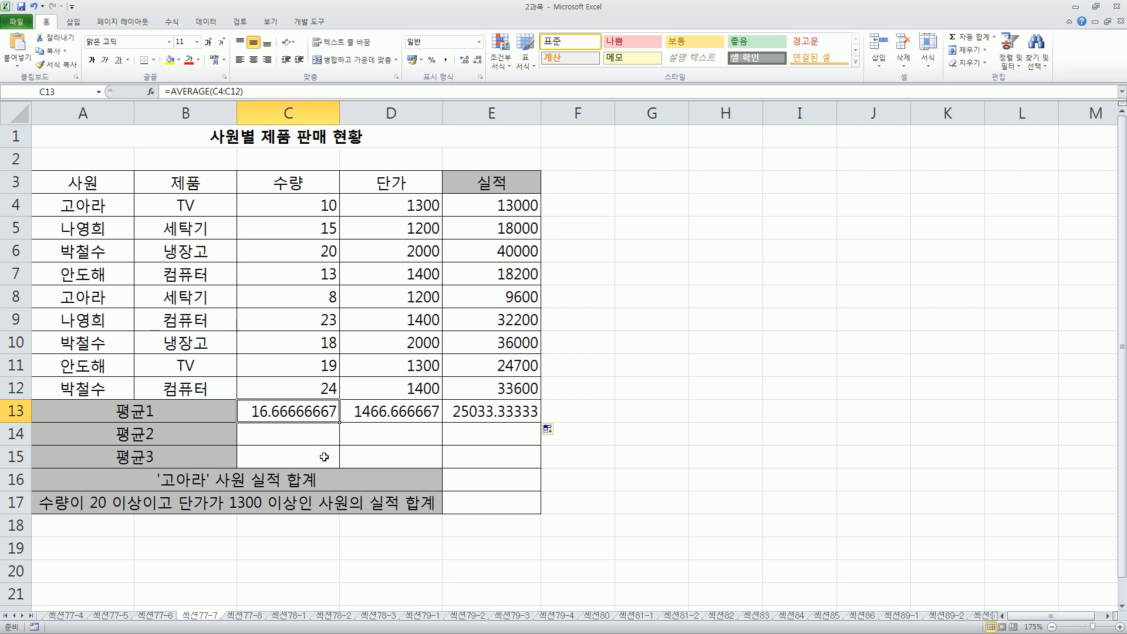
{"action": "double_click", "coordinate": [265, 415]}
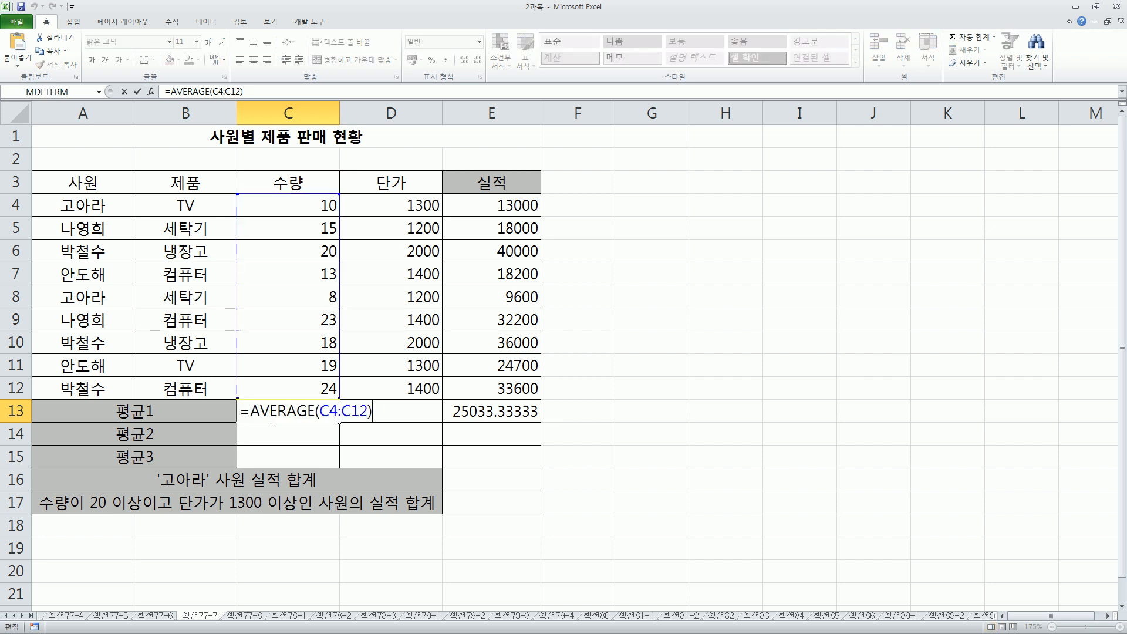
{"action": "left_click_drag", "start_coordinate": [252, 411], "coordinate": [377, 411]}
{"action": "key", "text": "Escape"}
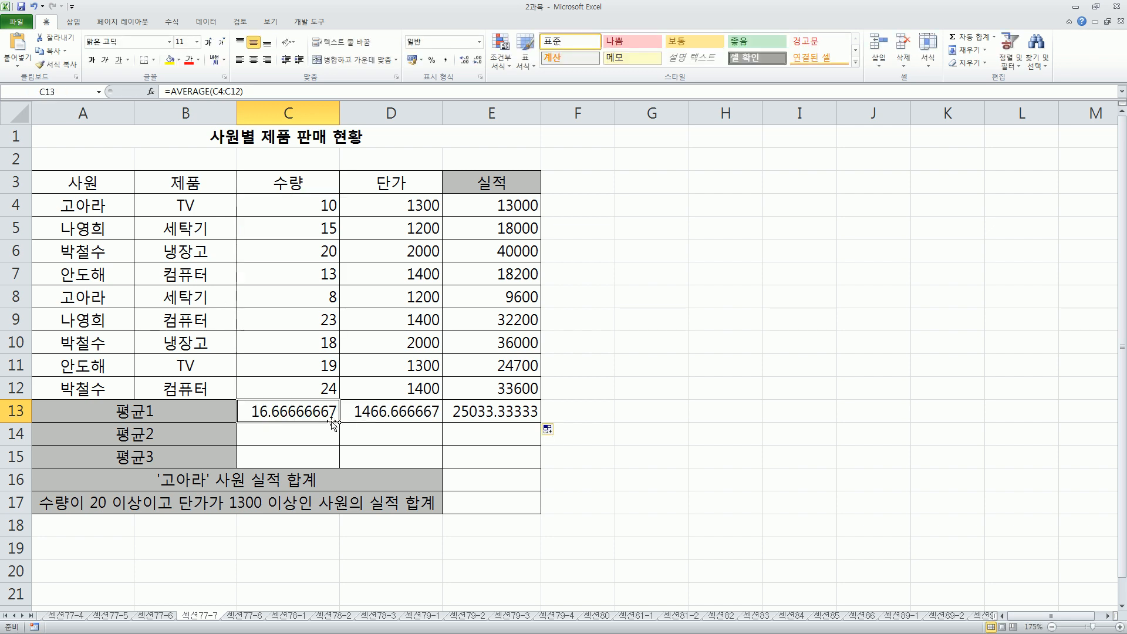
Round the average in C13 to one decimal place by changing its formula to =ROUND(AVERAGE(C4:C12),1).
{"action": "double_click", "coordinate": [284, 416]}
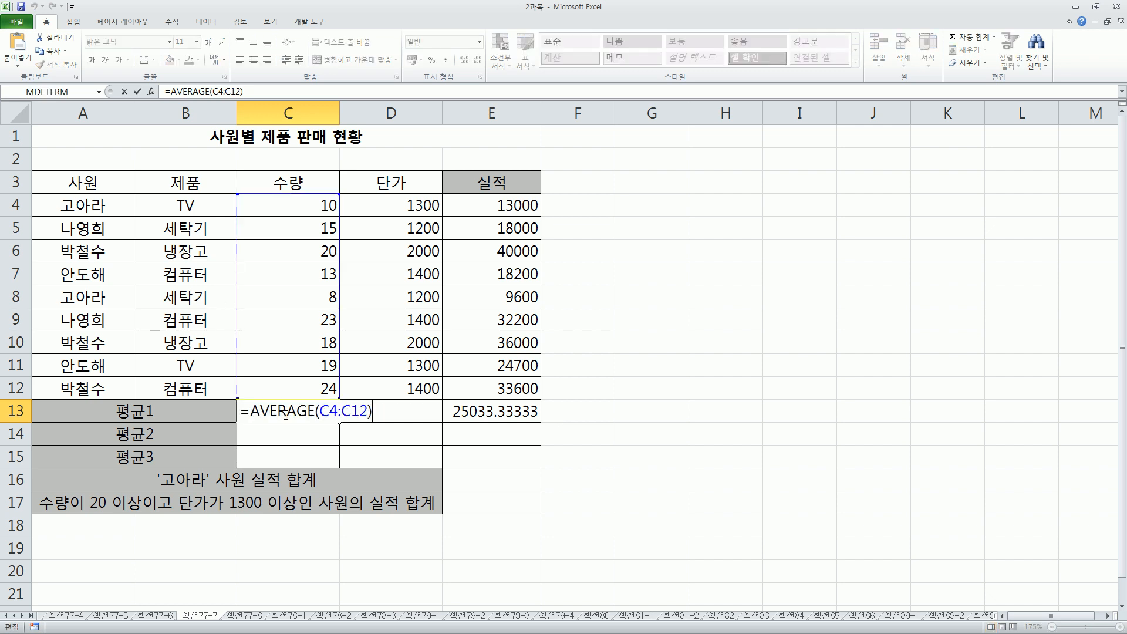
{"action": "left_click", "coordinate": [255, 412]}
{"action": "type", "text": "rou"}
{"action": "key", "text": "Tab"}
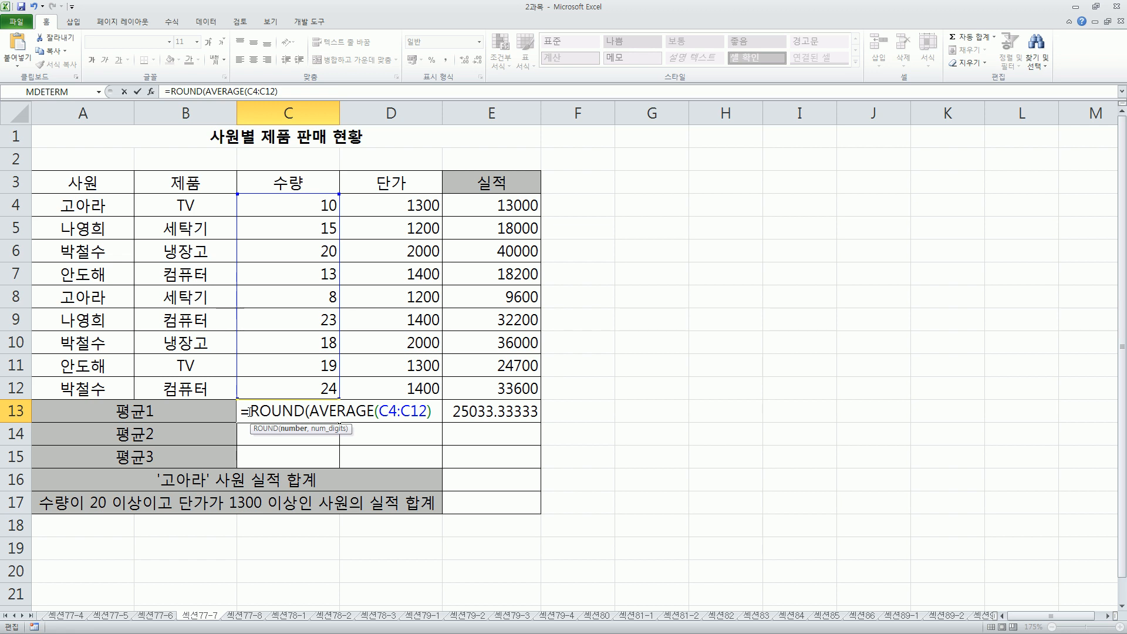
{"action": "key", "text": "shift+End"}
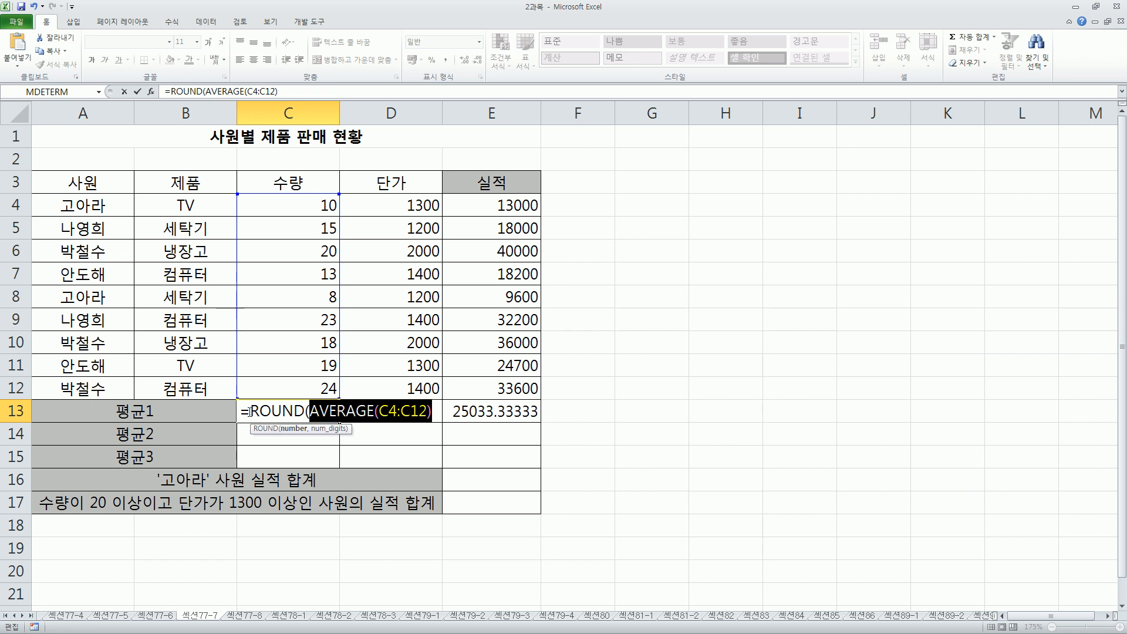
{"action": "key", "text": "End"}
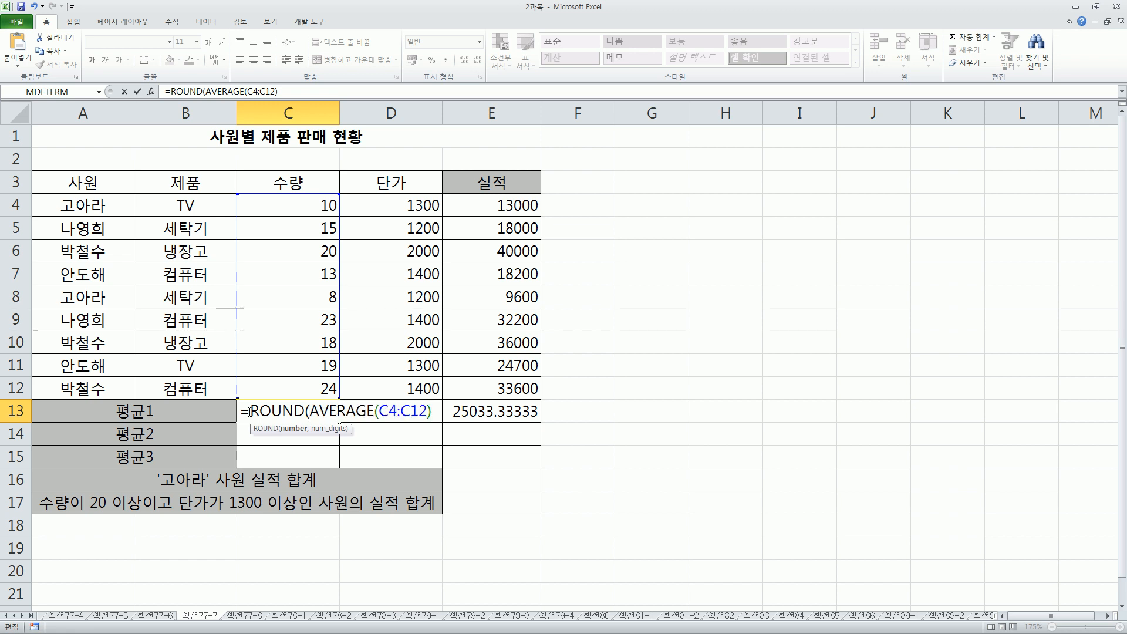
{"action": "type", "text": ",1"}
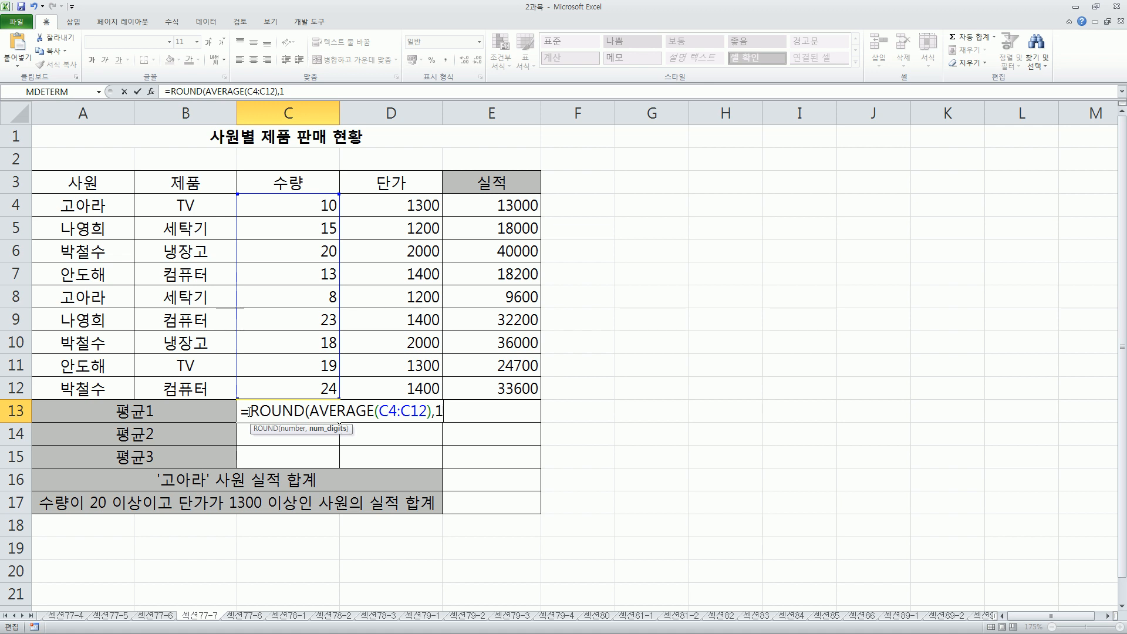
{"action": "key", "text": "BackSpace"}
{"action": "type", "text": "2"}
{"action": "key", "text": "BackSpace"}
{"action": "type", "text": "1)"}
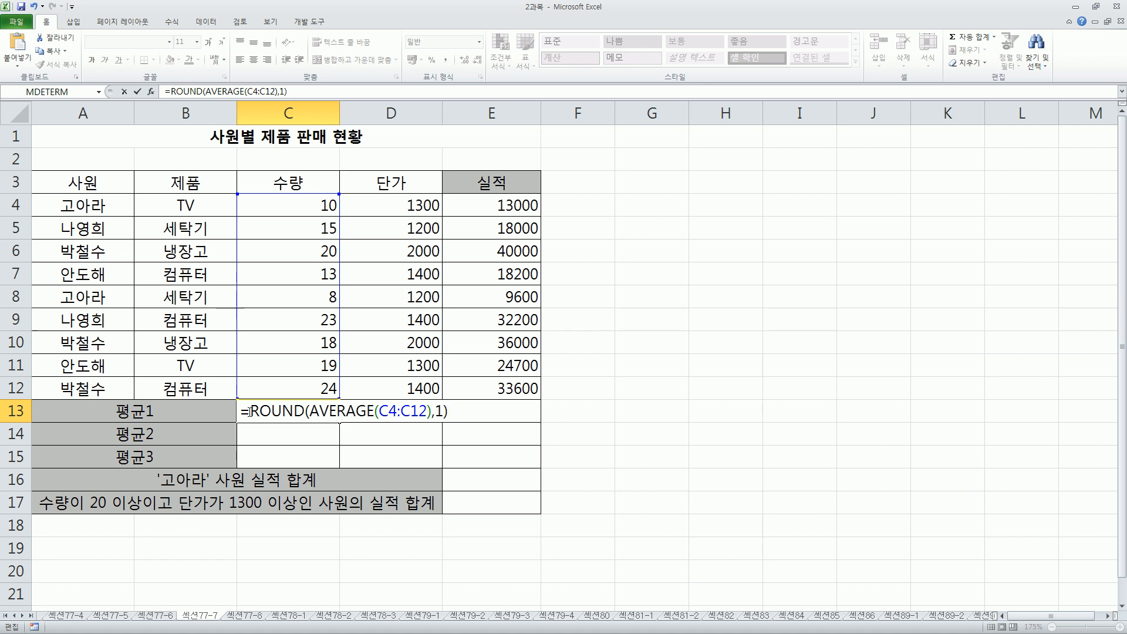
{"action": "key", "text": "Return"}
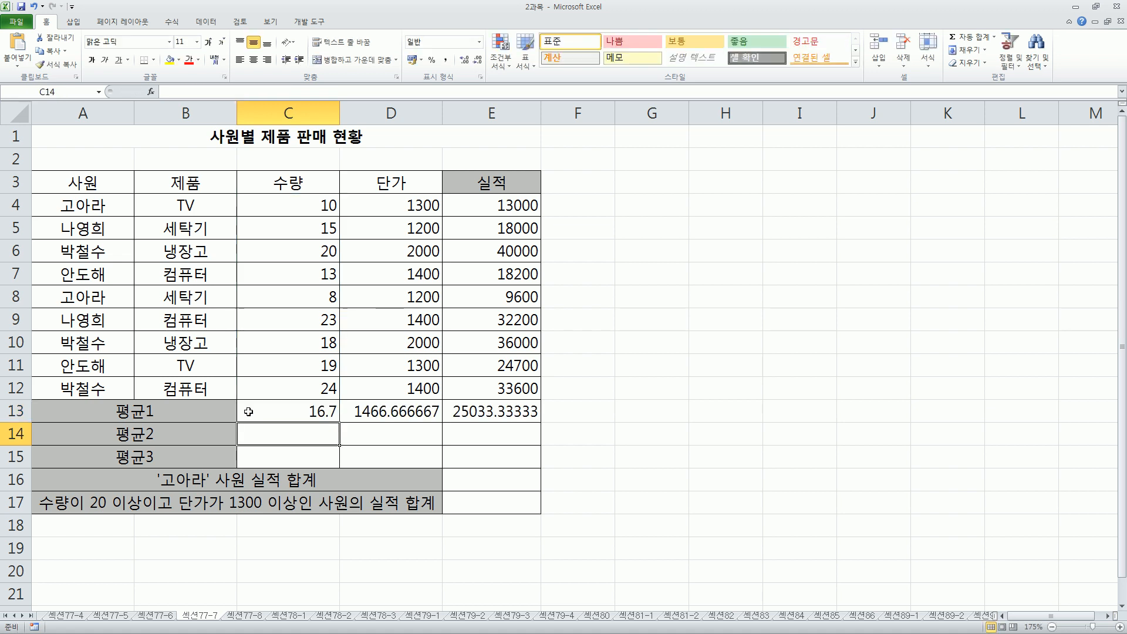
Fill the ROUND formula from C13 across to E13.
{"action": "left_click", "coordinate": [249, 412]}
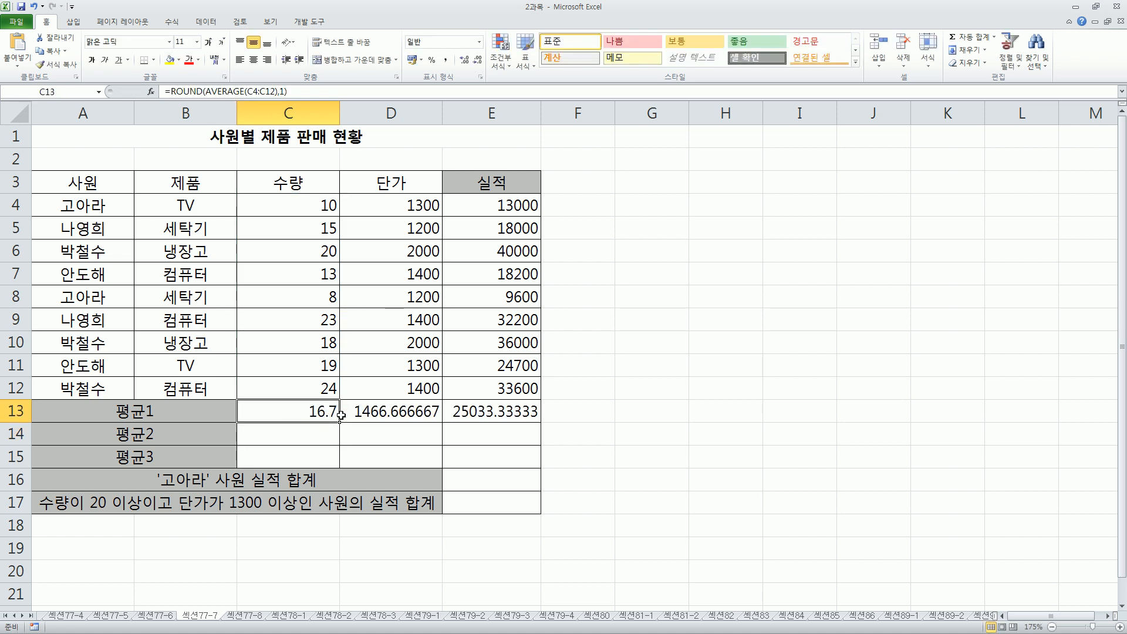
{"action": "left_click_drag", "start_coordinate": [341, 424], "coordinate": [528, 424]}
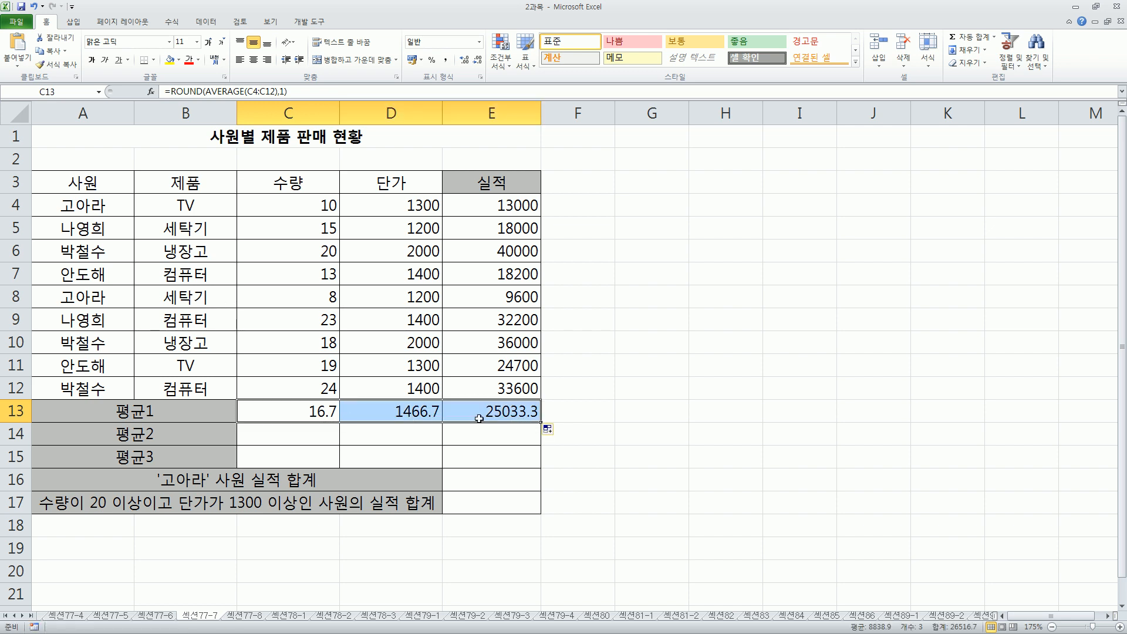
Calculate the 평균2 value for the 수량 column in C14 with =AVERAGE(C4:C12) and fill it across to E14.
{"action": "left_click", "coordinate": [307, 433]}
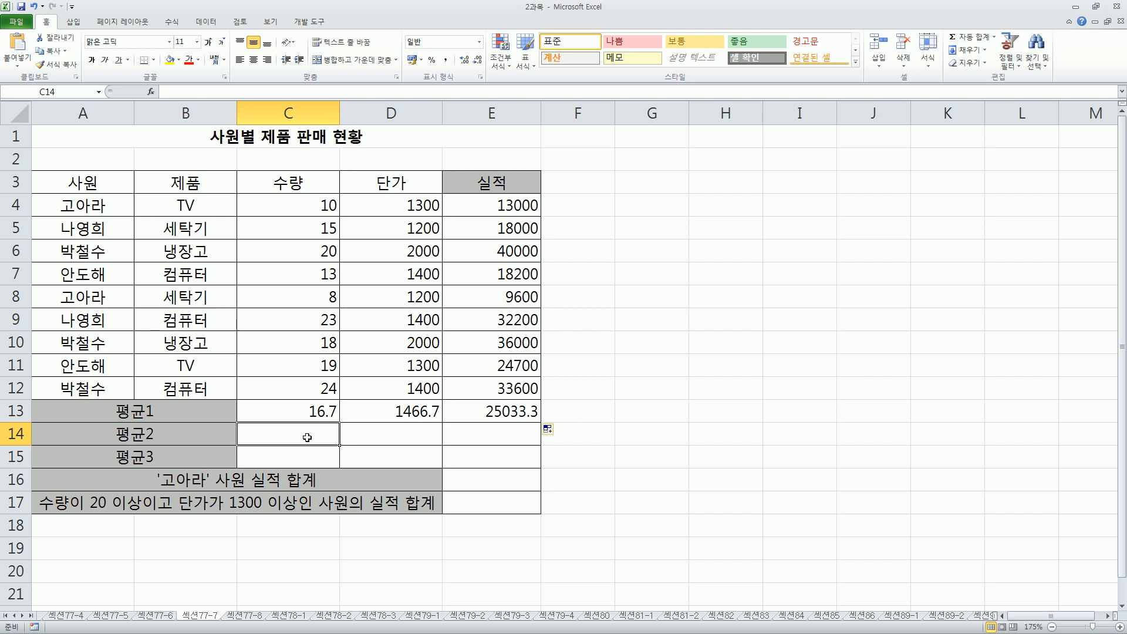
{"action": "type", "text": "=aver"}
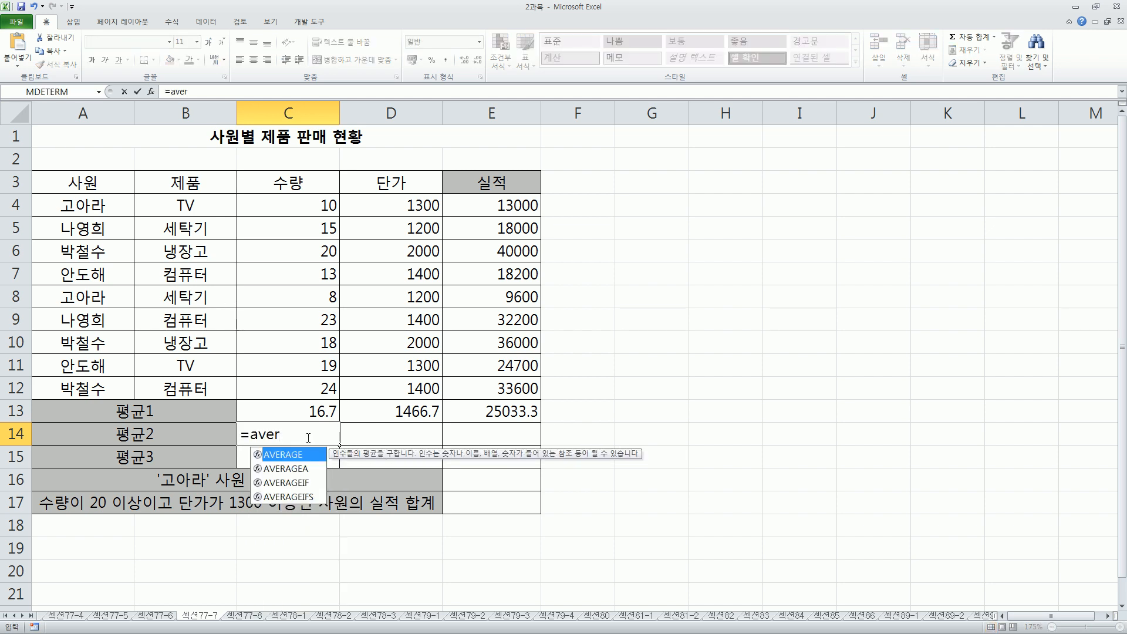
{"action": "key", "text": "Tab"}
{"action": "left_click_drag", "start_coordinate": [273, 201], "coordinate": [267, 387]}
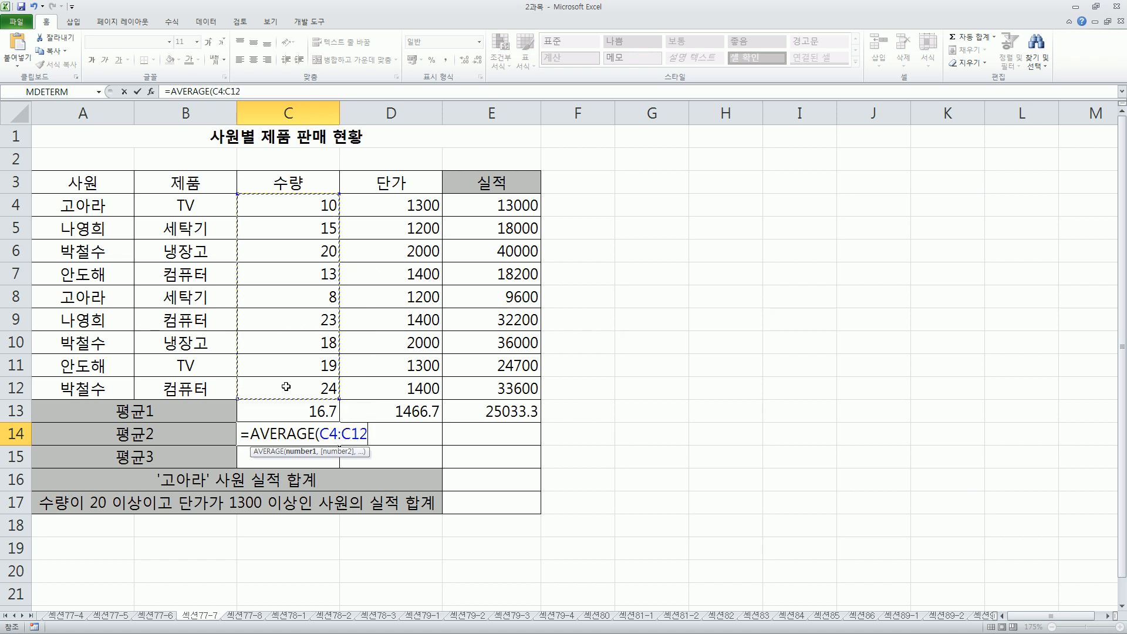
{"action": "type", "text": ")"}
{"action": "key", "text": "Return"}
{"action": "key", "text": "Up"}
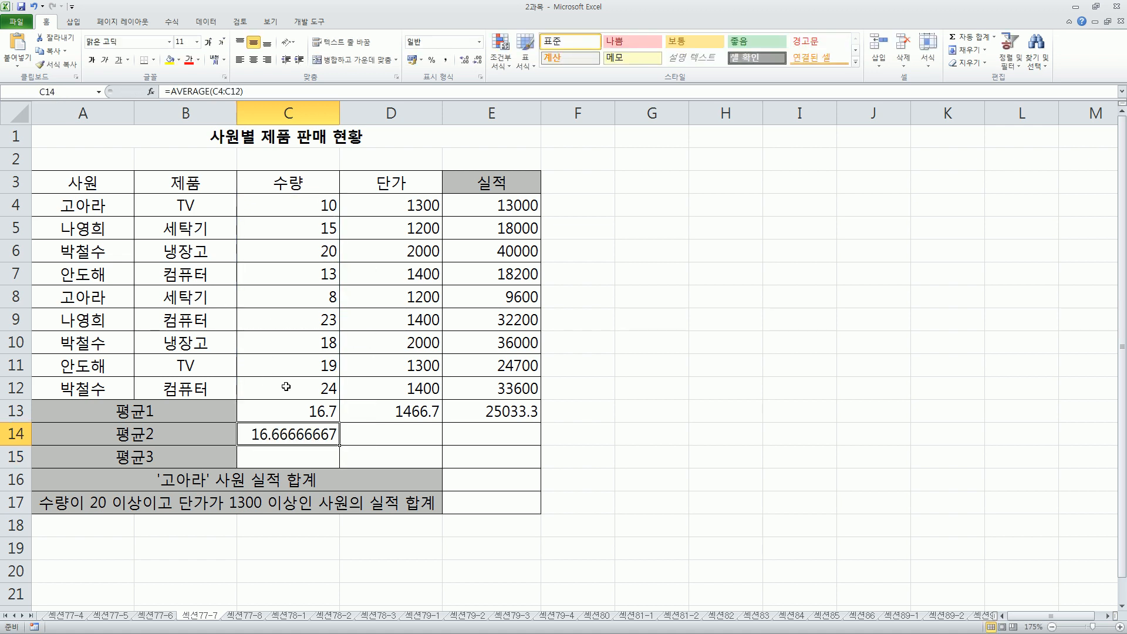
{"action": "left_click_drag", "start_coordinate": [339, 447], "coordinate": [517, 445]}
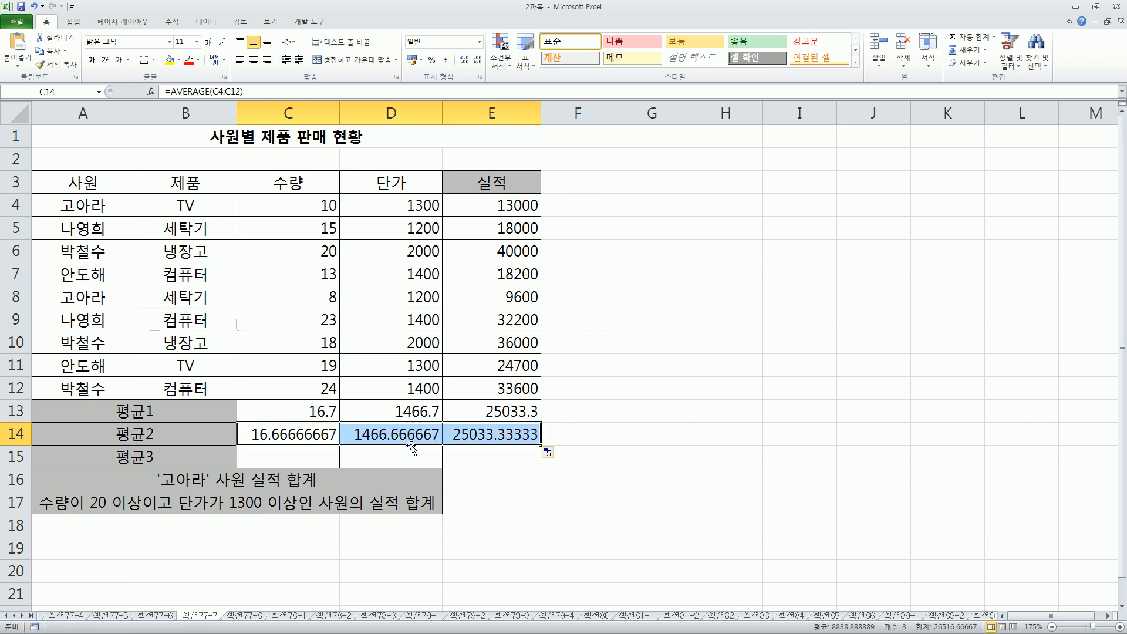
Round up the 평균2 average in C14 to two decimals with =ROUNDUP(AVERAGE(C4:C12),2) and fill it across to E14.
{"action": "left_click", "coordinate": [287, 437]}
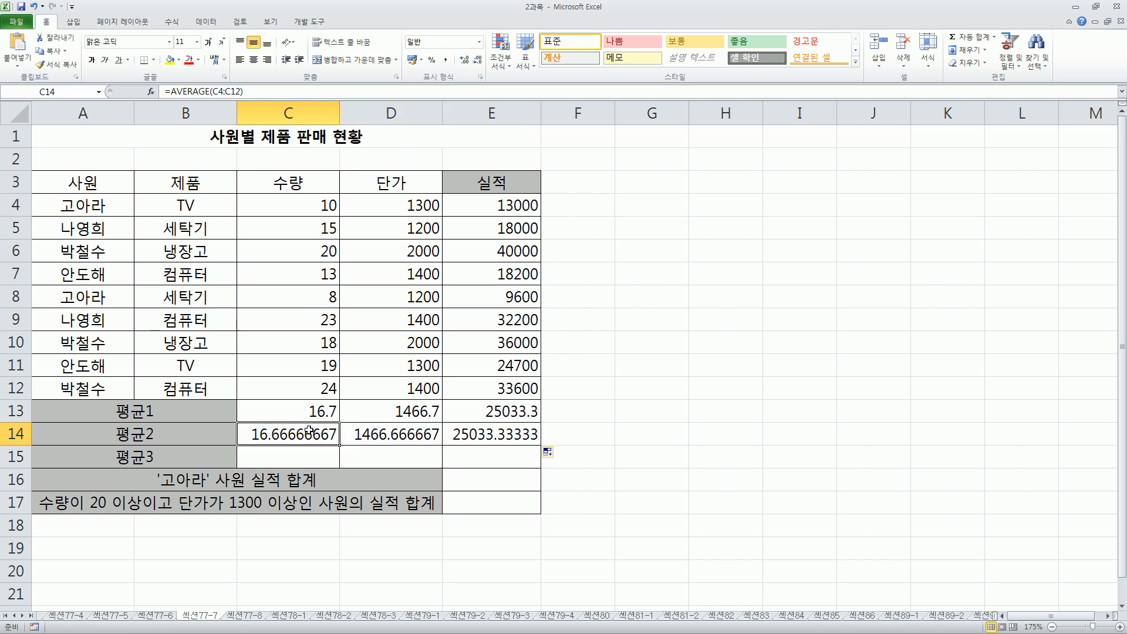
{"action": "double_click", "coordinate": [259, 437]}
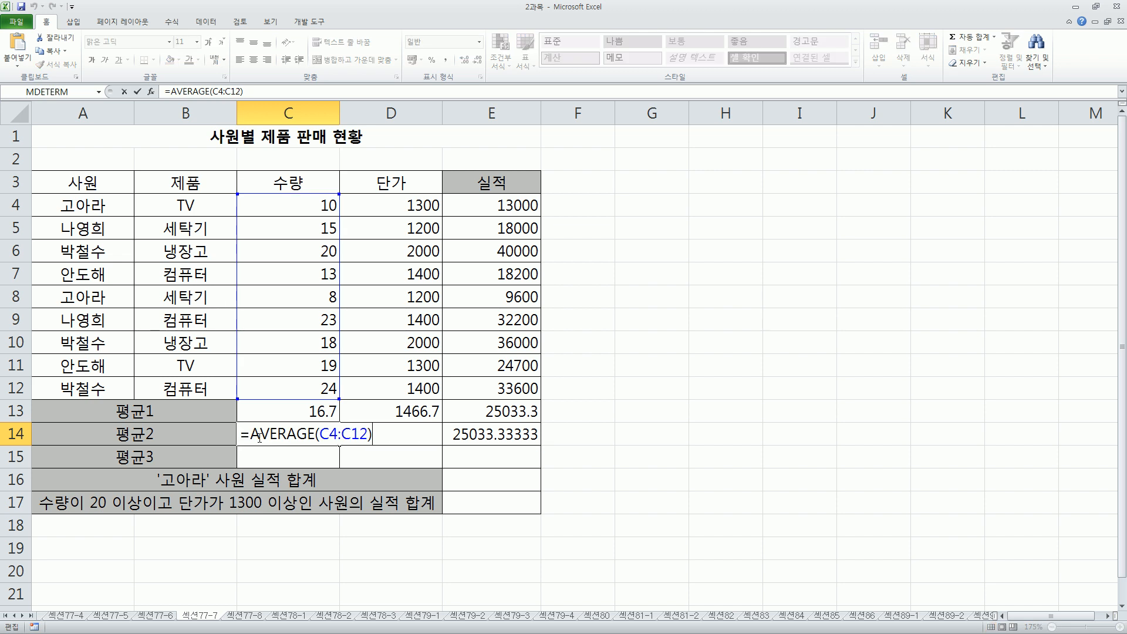
{"action": "left_click", "coordinate": [246, 435]}
{"action": "type", "text": "round"}
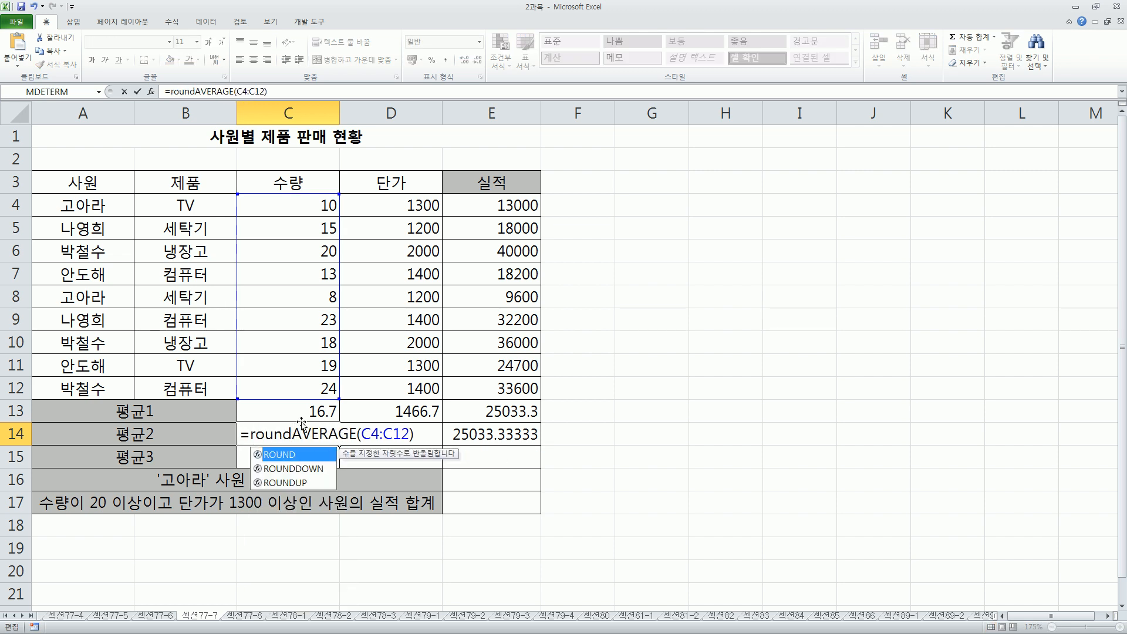
{"action": "type", "text": "up"}
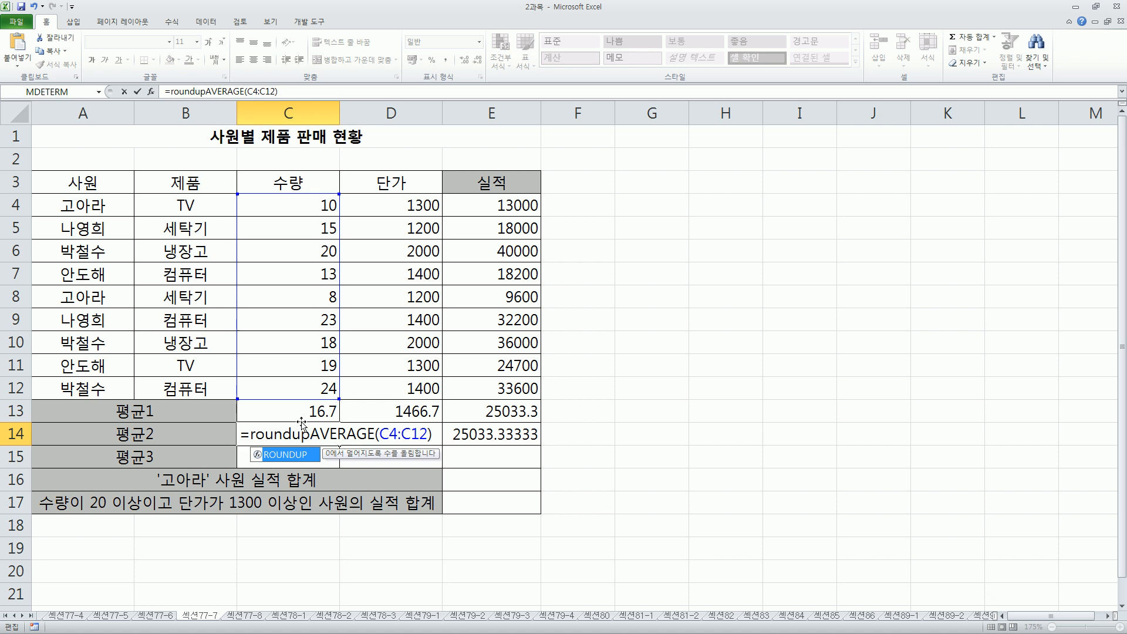
{"action": "type", "text": "("}
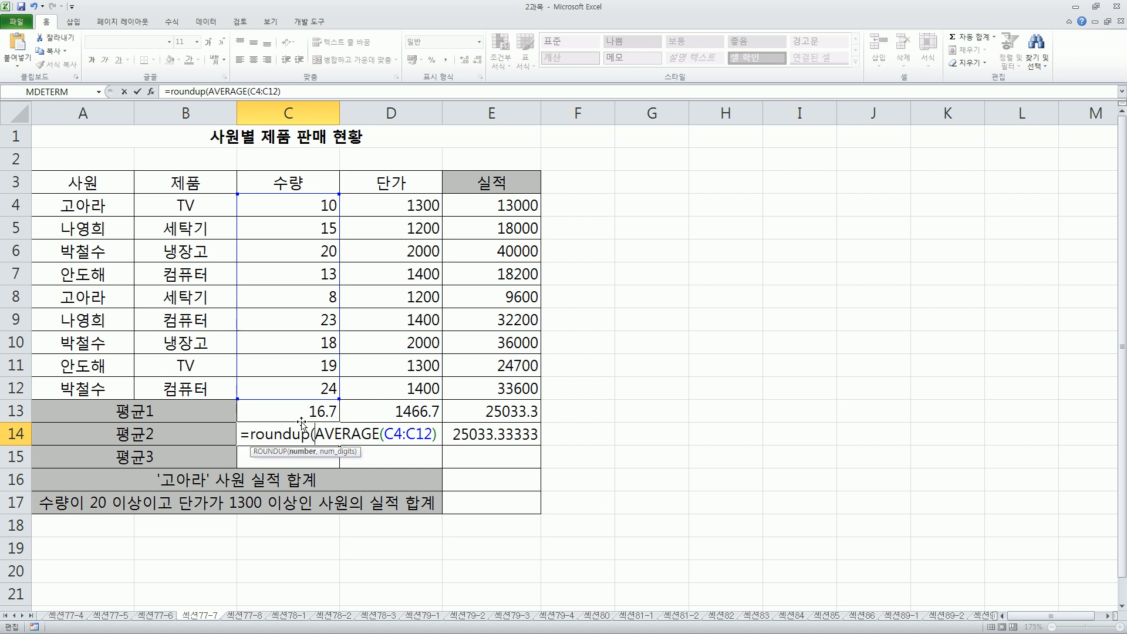
{"action": "key", "text": "shift+End"}
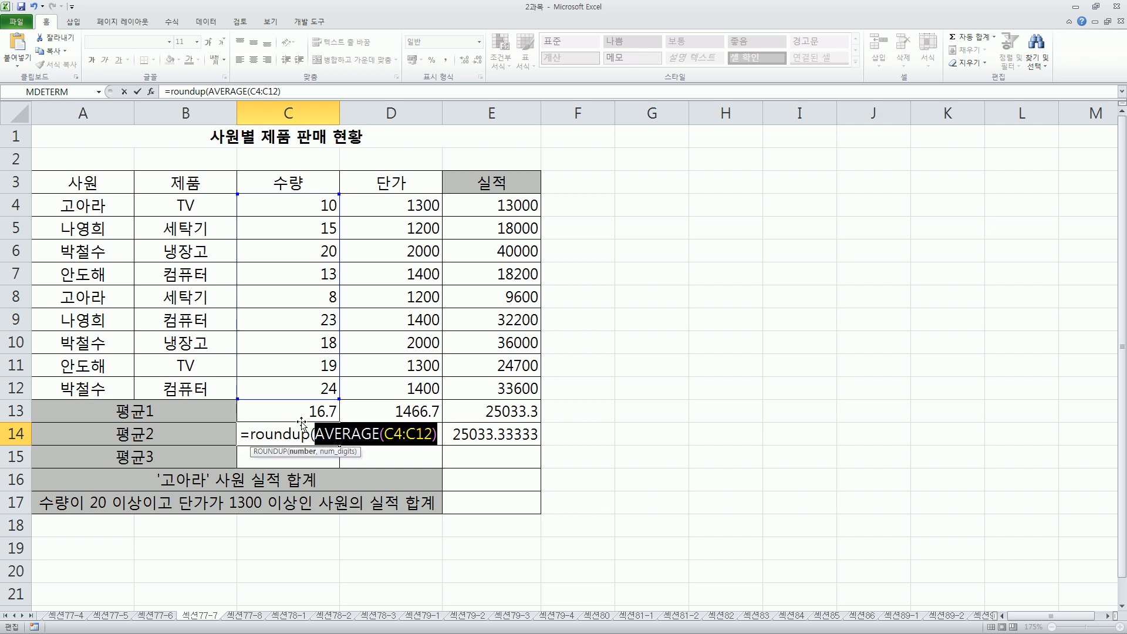
{"action": "key", "text": "End"}
{"action": "type", "text": ",2)"}
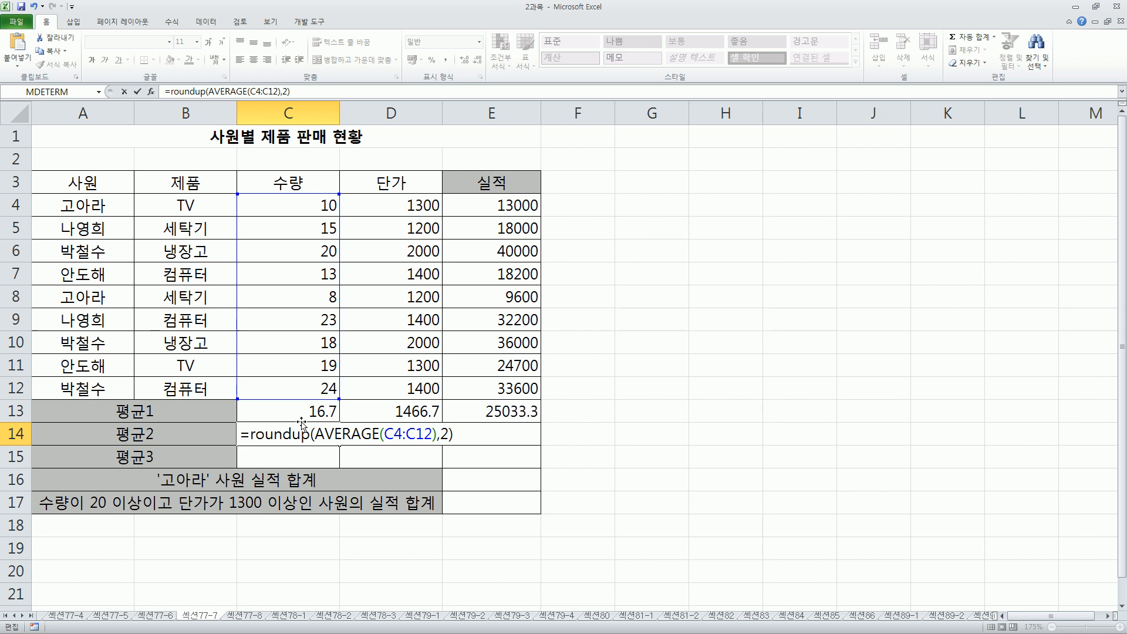
{"action": "key", "text": "Return"}
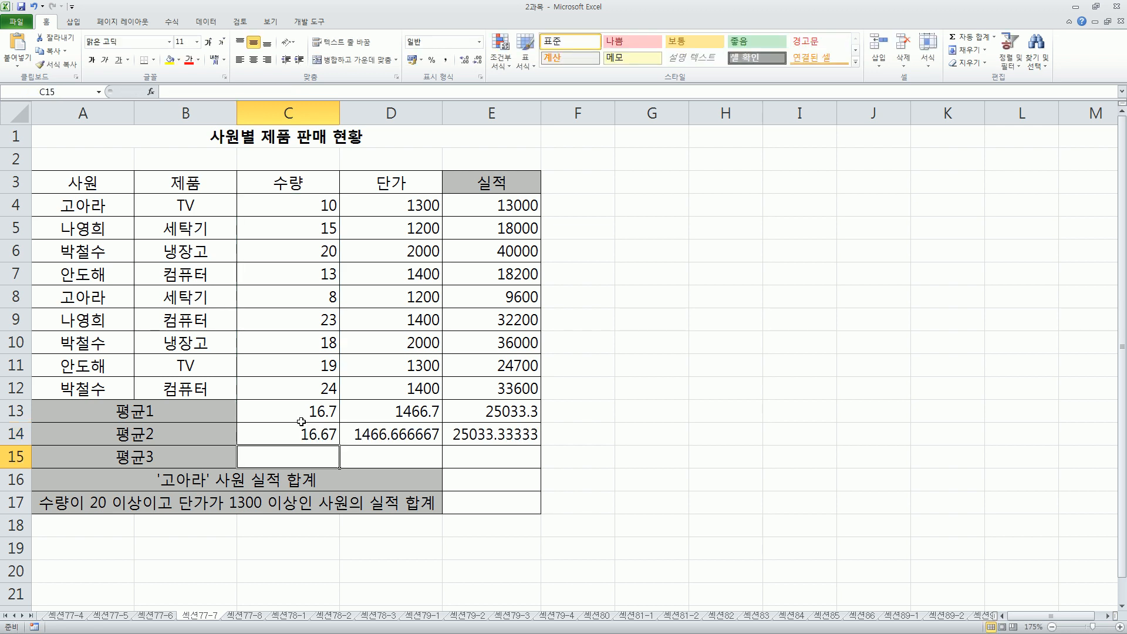
{"action": "left_click", "coordinate": [322, 435]}
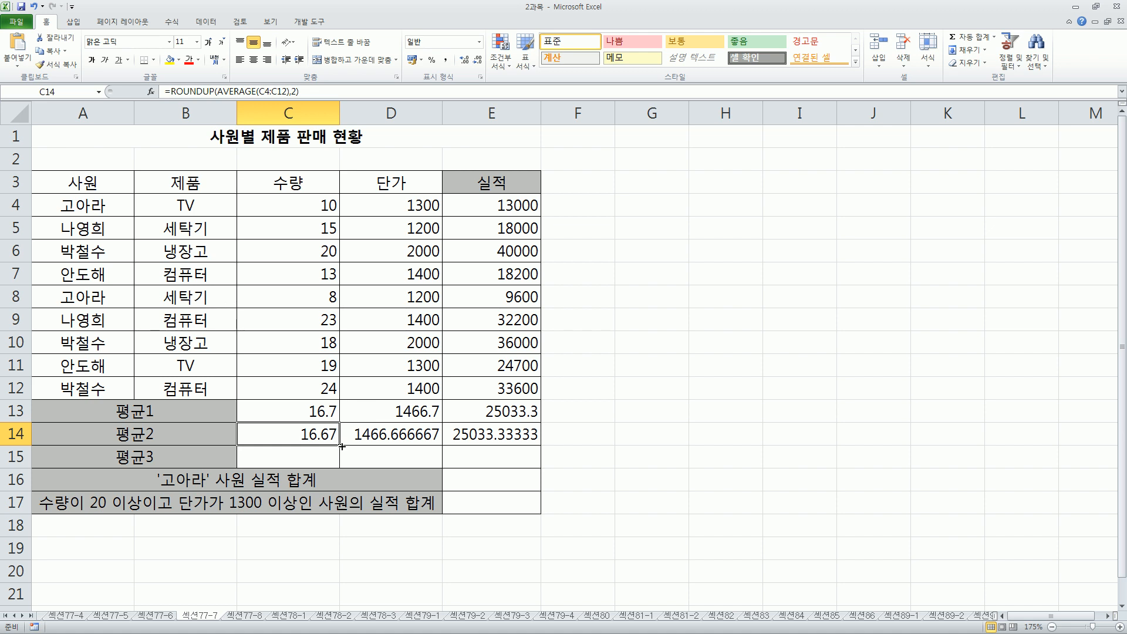
{"action": "left_click_drag", "start_coordinate": [342, 447], "coordinate": [522, 447]}
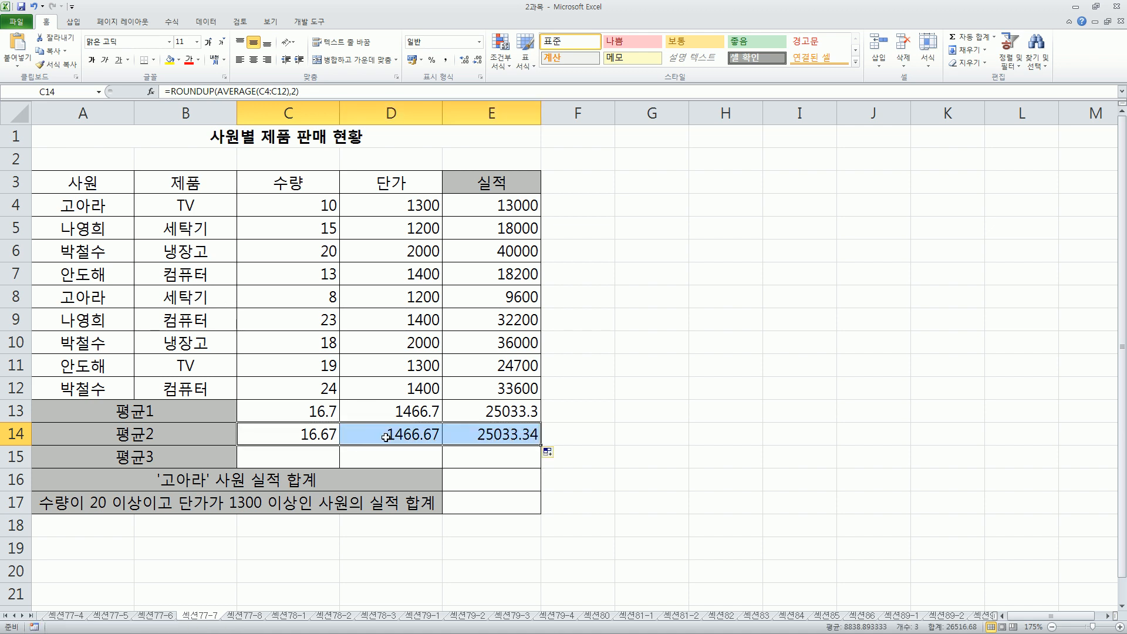
Calculate the 평균3 value for the 수량 column in C15 with =AVERAGE(C4:C12) and fill it across to E15.
{"action": "left_click", "coordinate": [305, 456]}
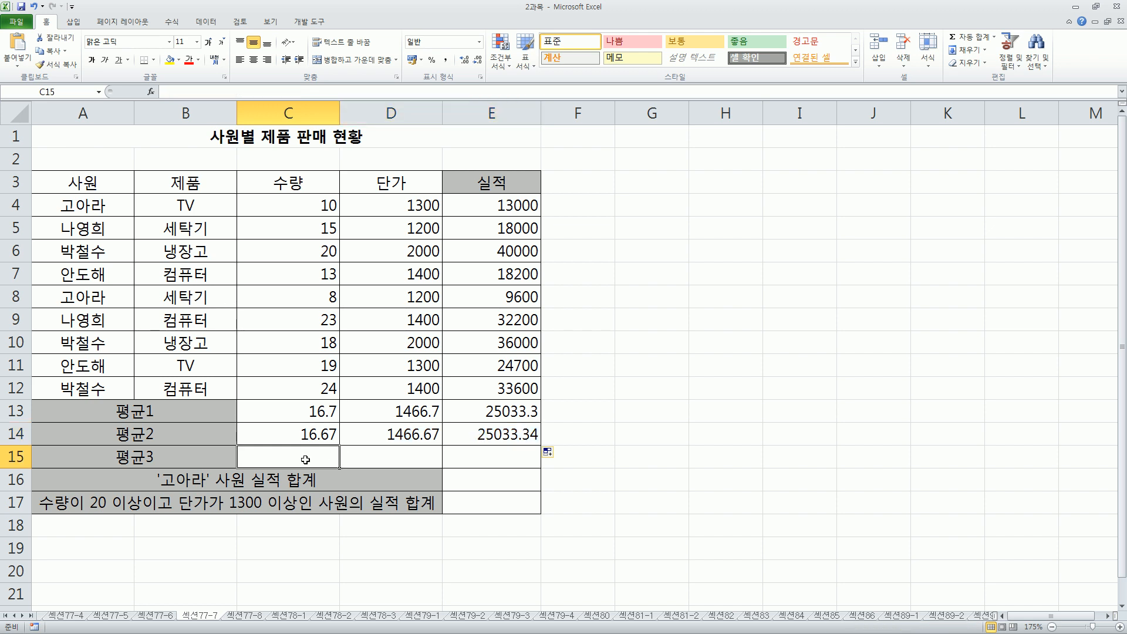
{"action": "type", "text": "=aver"}
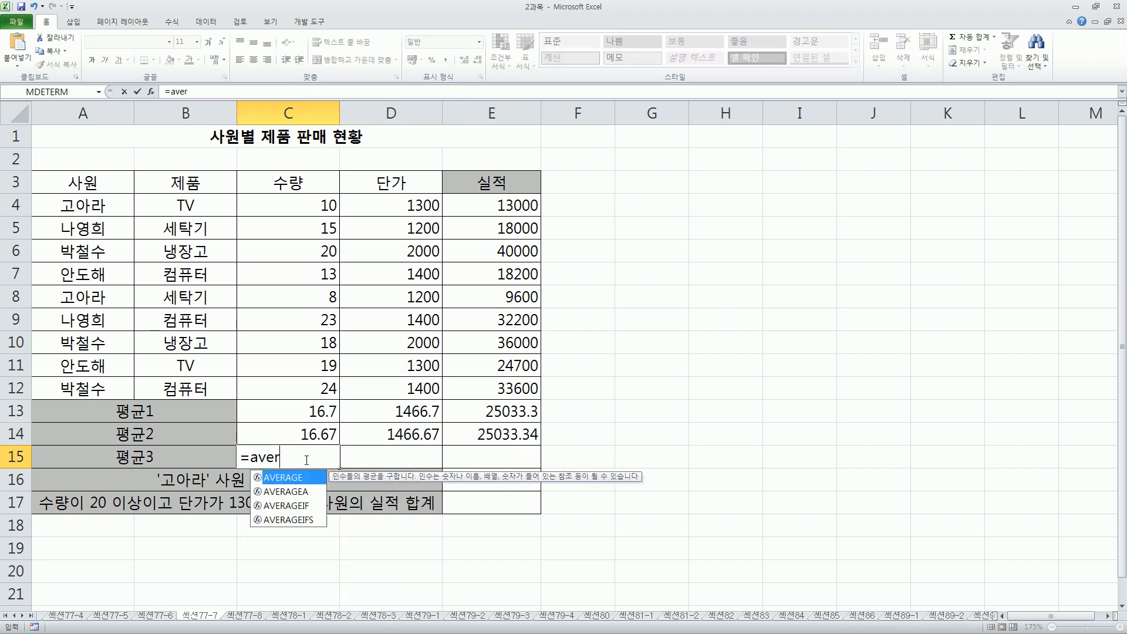
{"action": "key", "text": "Tab"}
{"action": "left_click_drag", "start_coordinate": [293, 208], "coordinate": [288, 390]}
{"action": "key", "text": "Return"}
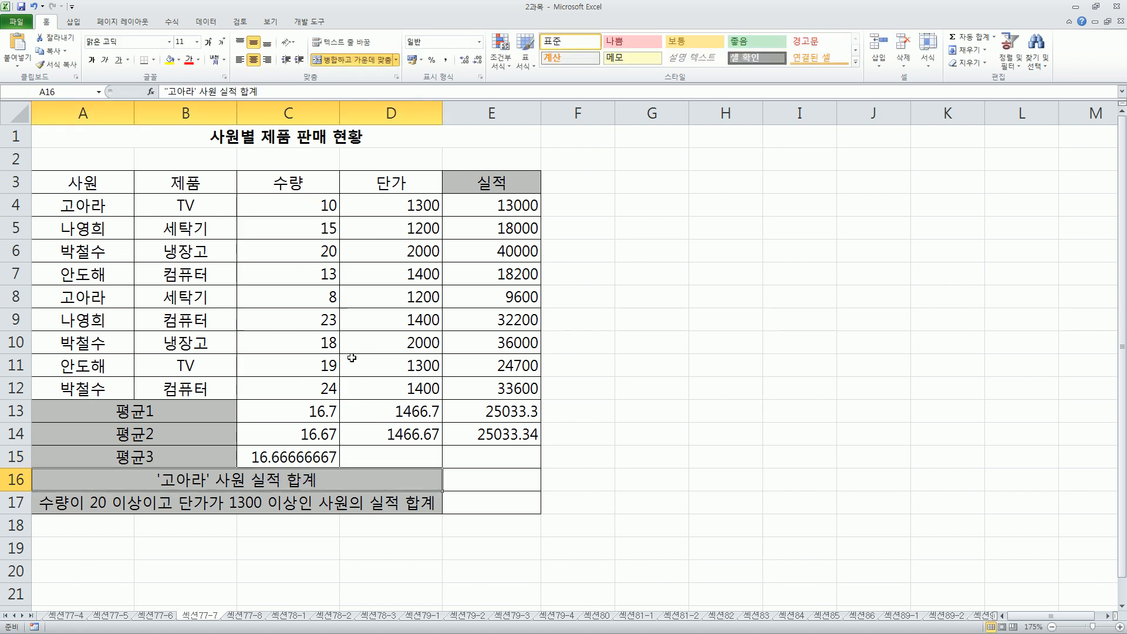
{"action": "left_click", "coordinate": [309, 454]}
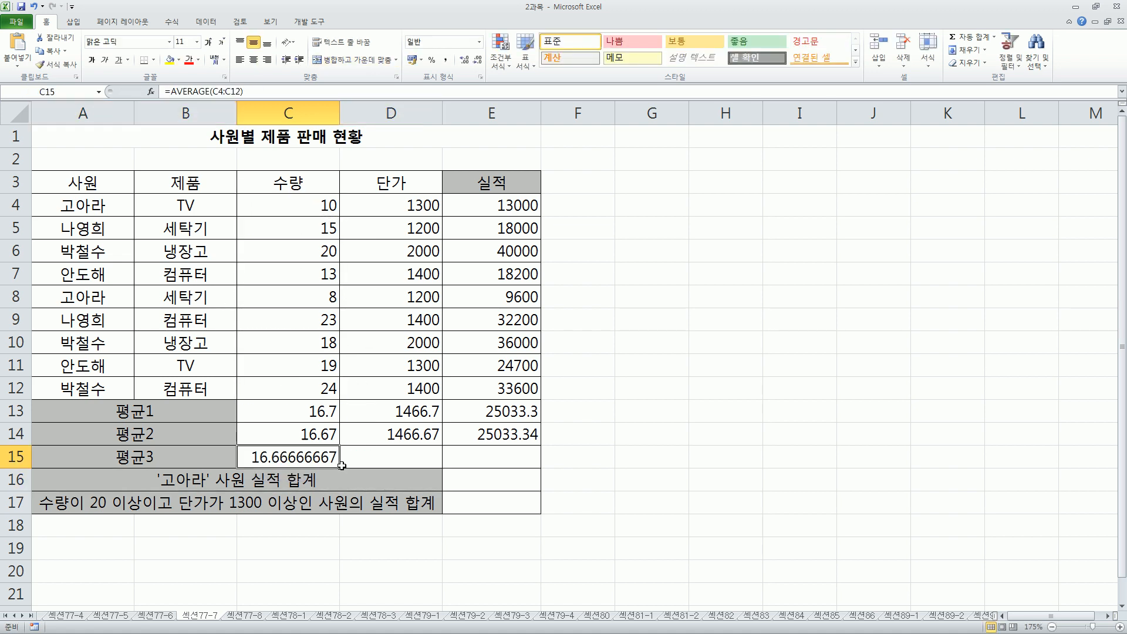
{"action": "left_click_drag", "start_coordinate": [341, 469], "coordinate": [517, 467]}
Truncate the 평균3 average in C15 to two decimals with =ROUNDDOWN(AVERAGE(C4:C12),2) and fill it across to E15.
{"action": "left_click", "coordinate": [300, 459]}
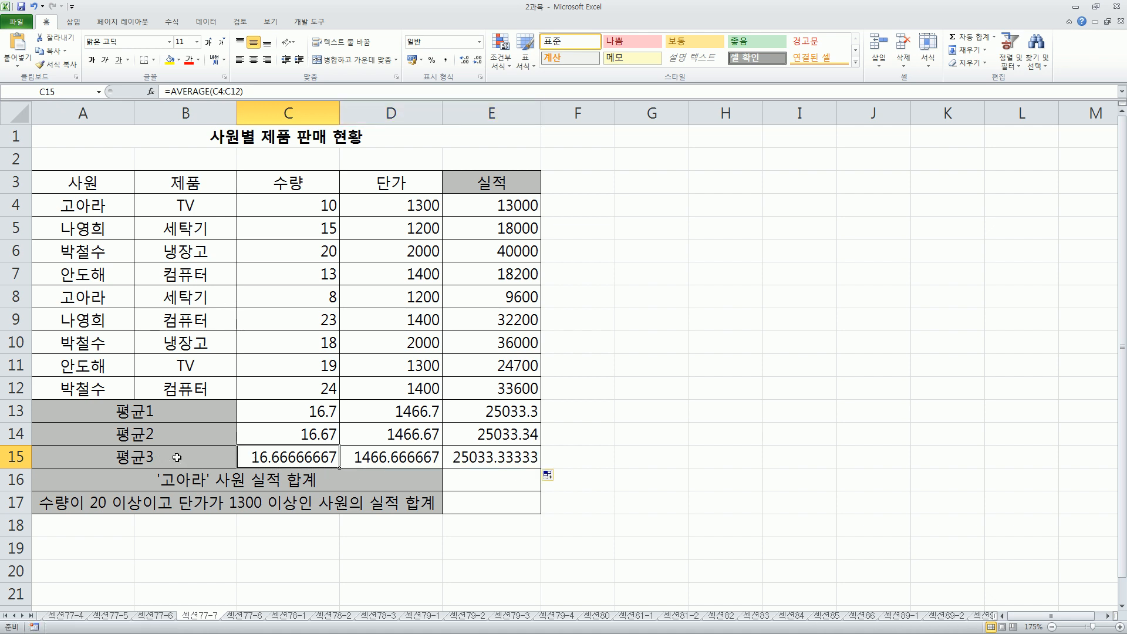
{"action": "double_click", "coordinate": [253, 457]}
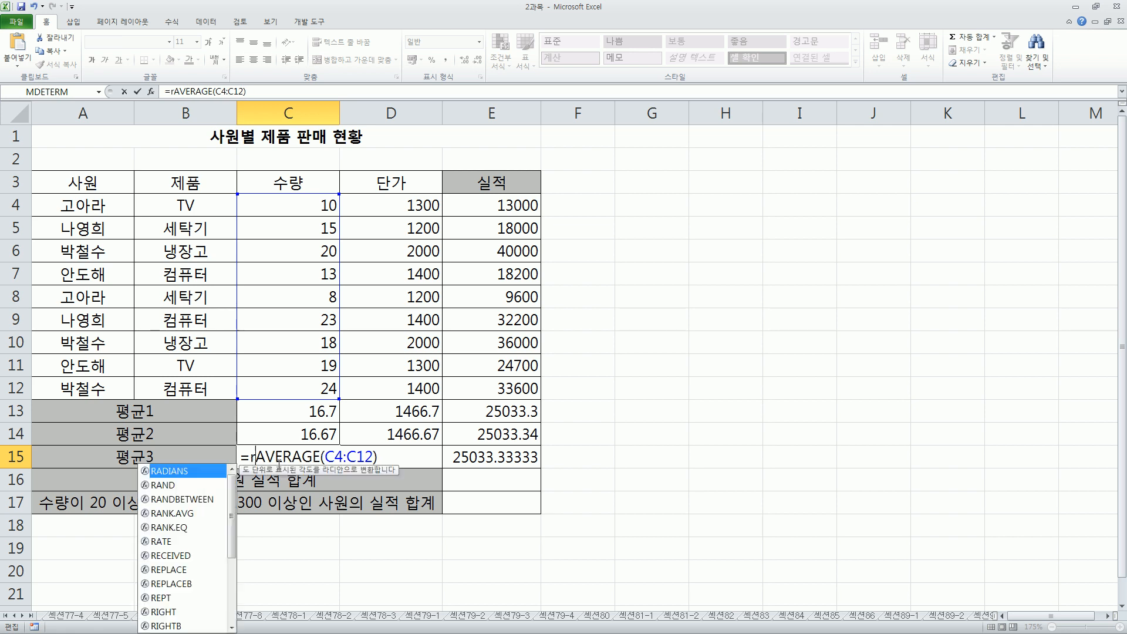
{"action": "type", "text": "roundd"}
{"action": "key", "text": "Tab"}
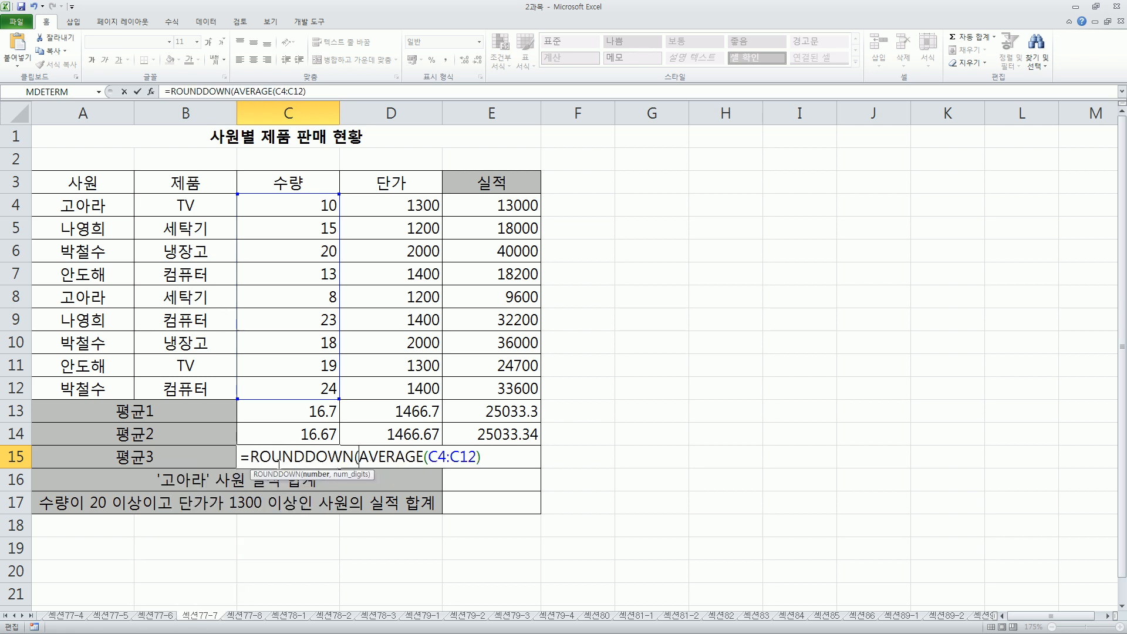
{"action": "key", "text": "shift+End"}
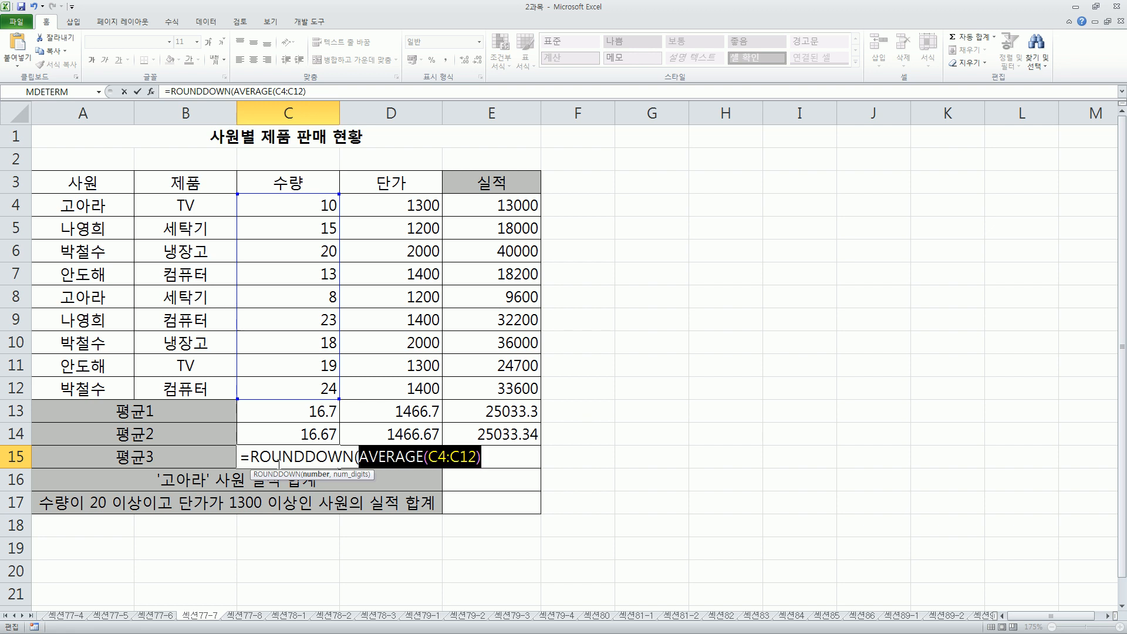
{"action": "key", "text": "End"}
{"action": "type", "text": ","}
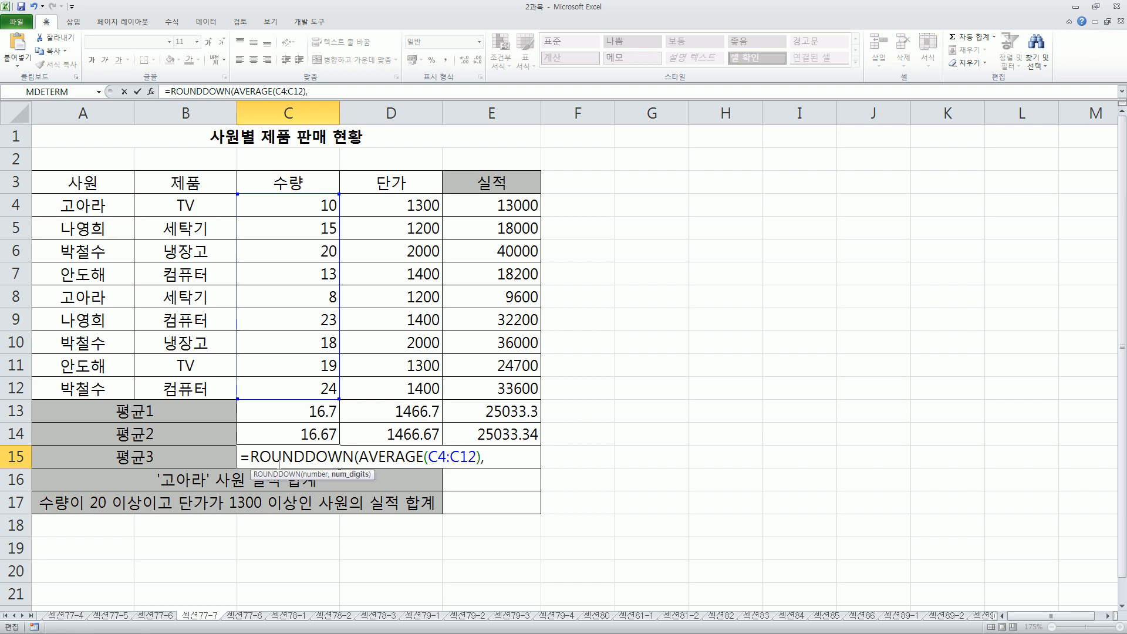
{"action": "type", "text": "2)"}
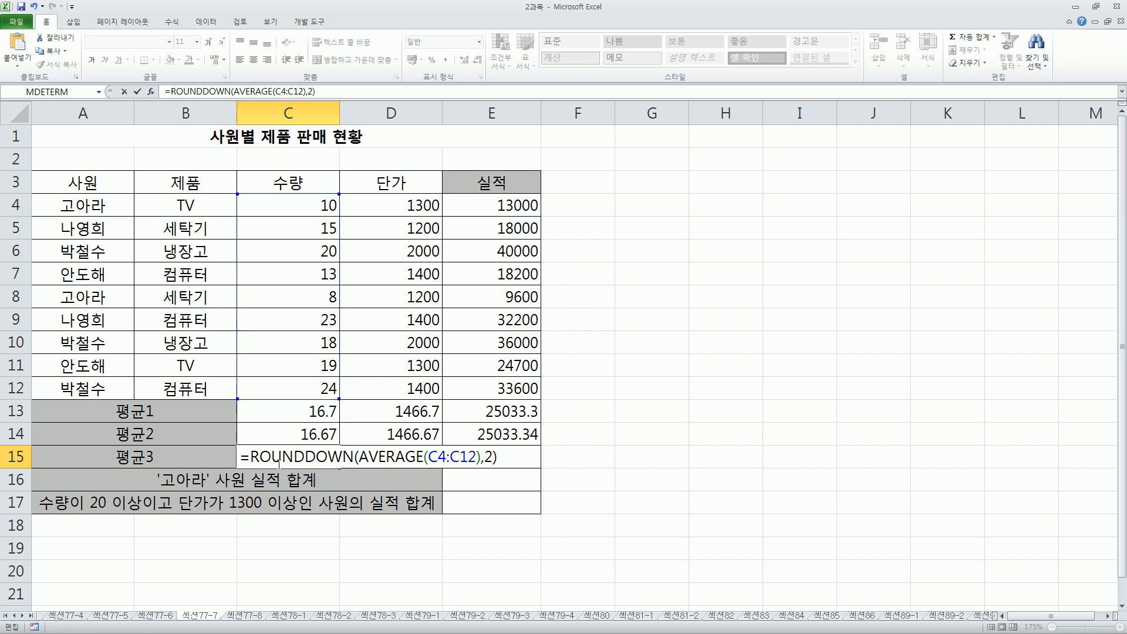
{"action": "key", "text": "Return"}
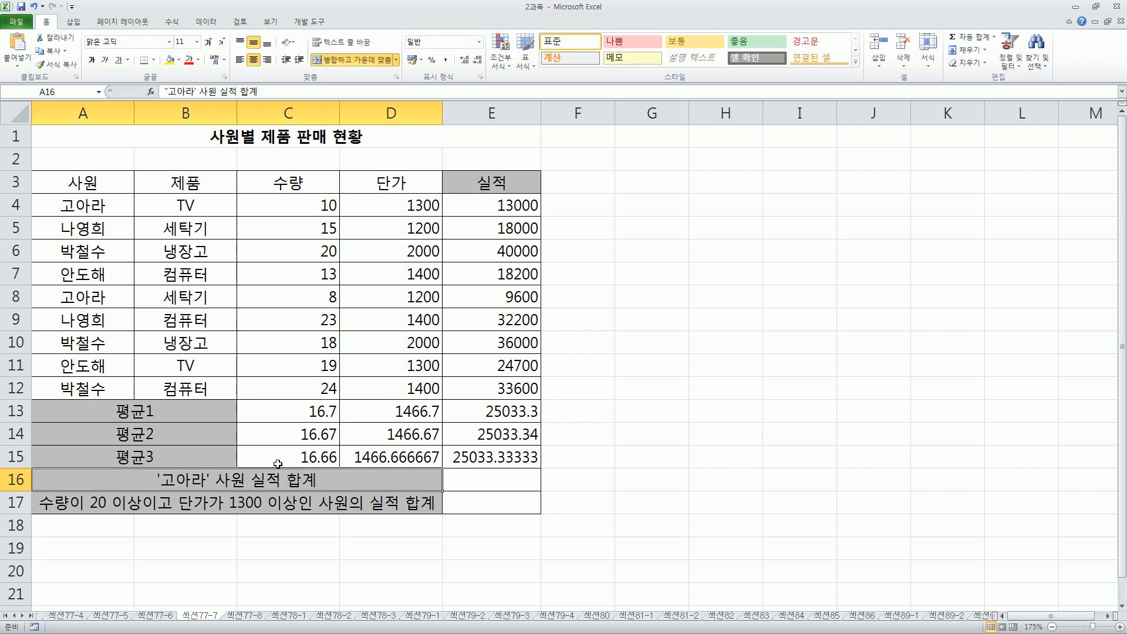
{"action": "left_click", "coordinate": [323, 456]}
{"action": "left_click_drag", "start_coordinate": [344, 470], "coordinate": [519, 467]}
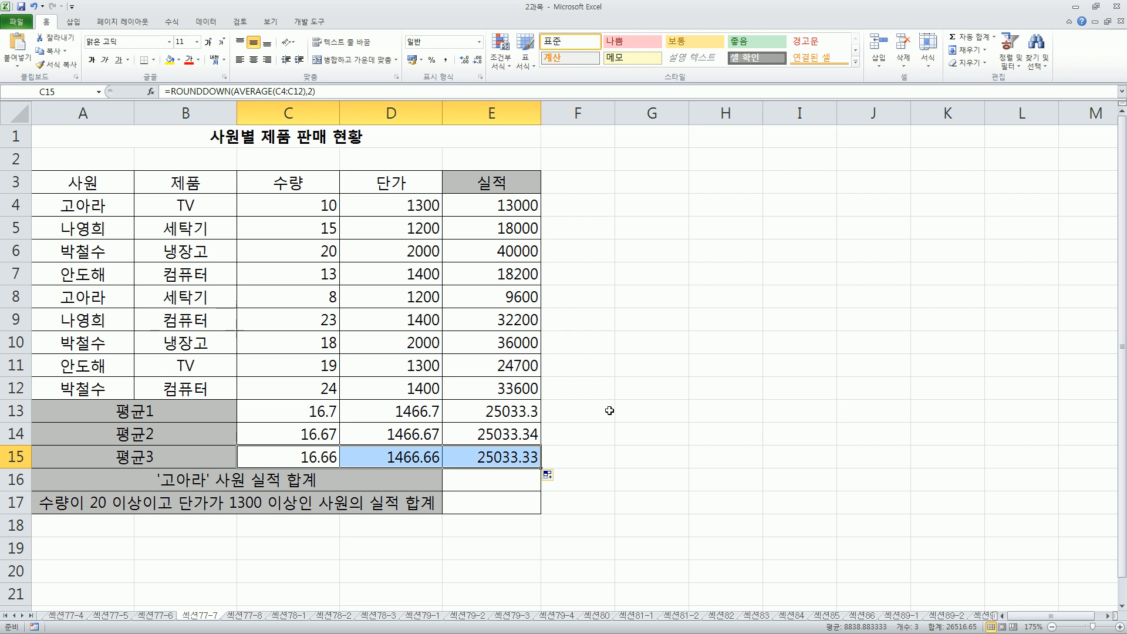
Examine which 사원 entries match the employee condition in row 16 and which 실적 values belong in that total.
{"action": "left_click", "coordinate": [495, 479]}
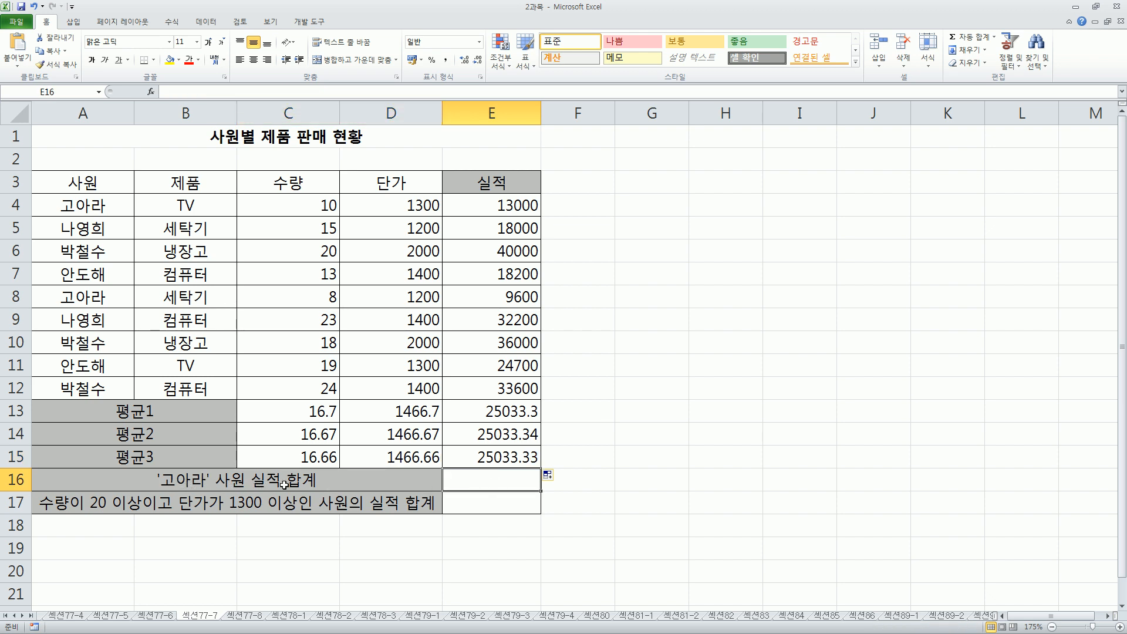
{"action": "left_click_drag", "start_coordinate": [495, 201], "coordinate": [479, 382]}
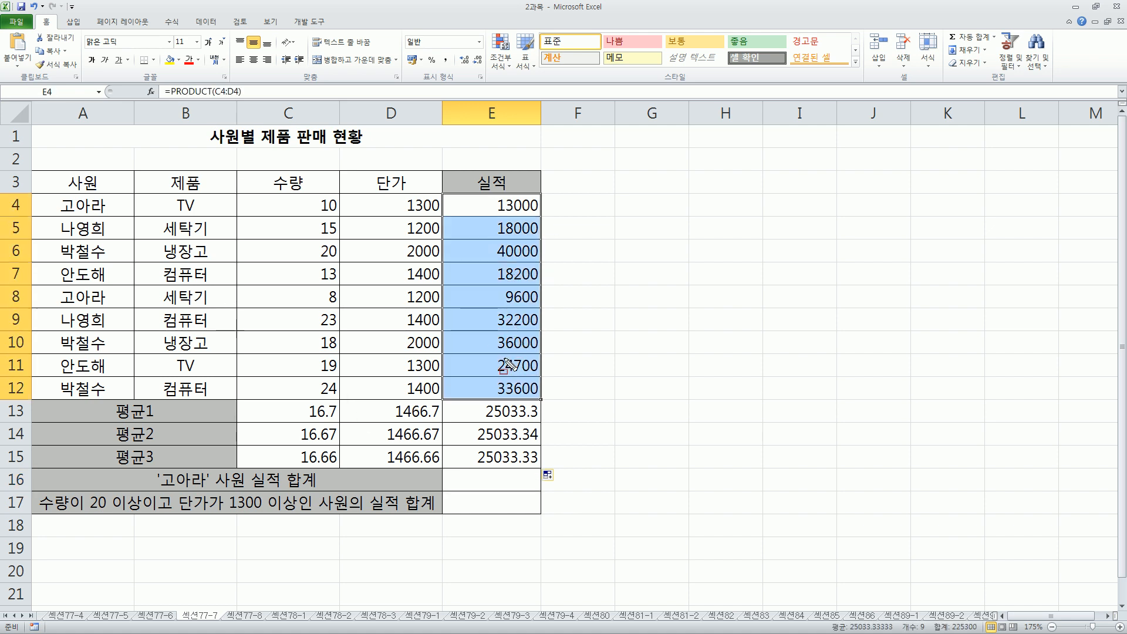
{"action": "left_click_drag", "start_coordinate": [155, 468], "coordinate": [214, 491]}
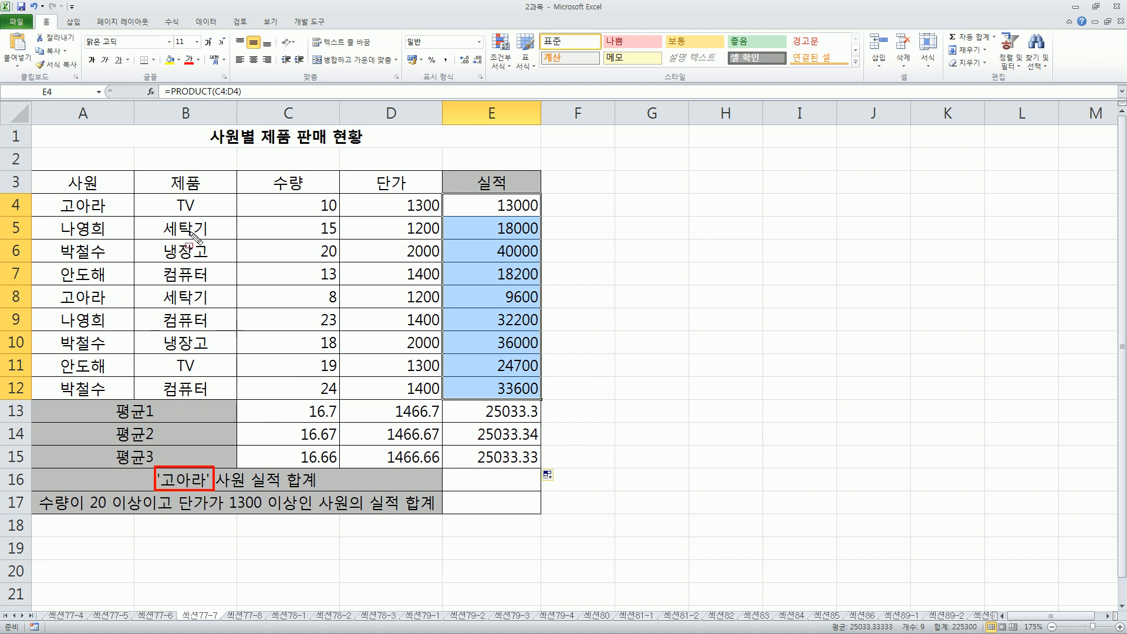
{"action": "left_click_drag", "start_coordinate": [51, 194], "coordinate": [108, 218]}
{"action": "mouse_move", "coordinate": [48, 305]}
{"action": "left_mouse_down"}
{"action": "mouse_move", "coordinate": [48, 288]}
{"action": "mouse_move", "coordinate": [122, 304]}
{"action": "mouse_move", "coordinate": [125, 288]}
{"action": "left_mouse_up"}
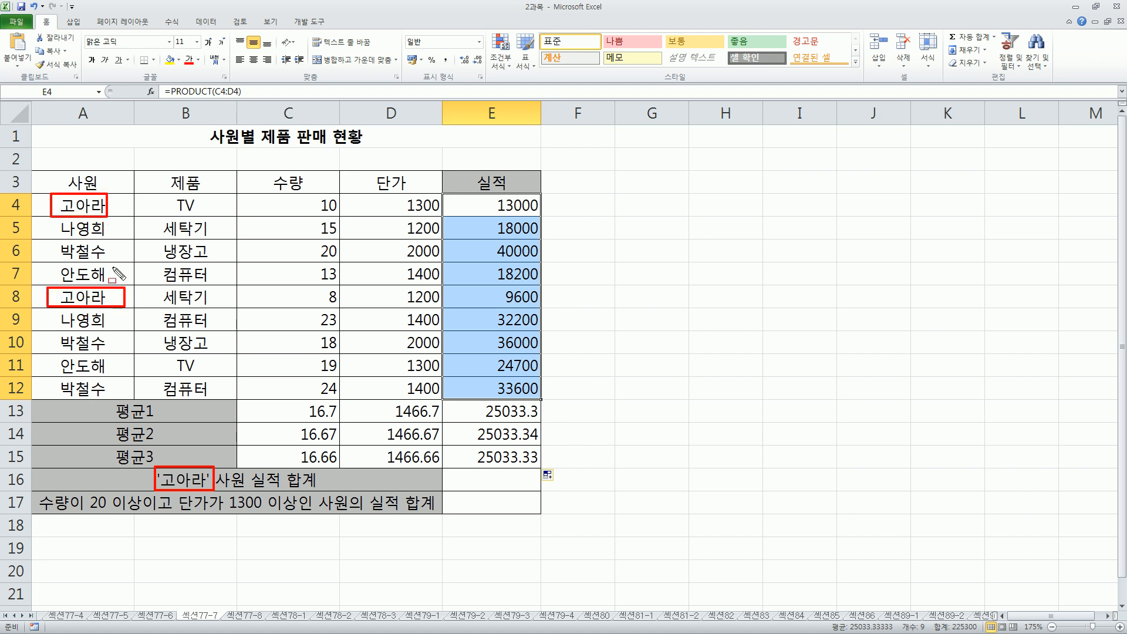
{"action": "mouse_move", "coordinate": [495, 196]}
{"action": "left_mouse_down"}
{"action": "mouse_move", "coordinate": [496, 214]}
{"action": "mouse_move", "coordinate": [546, 215]}
{"action": "left_mouse_up"}
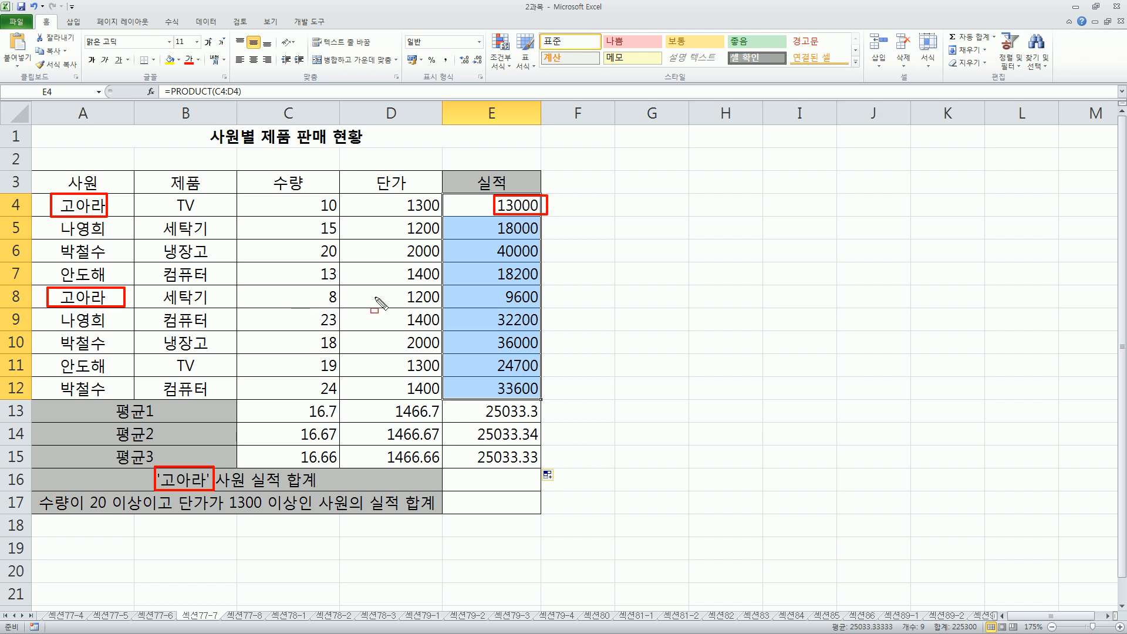
{"action": "mouse_move", "coordinate": [495, 286]}
{"action": "left_mouse_down"}
{"action": "mouse_move", "coordinate": [522, 306]}
{"action": "mouse_move", "coordinate": [547, 305]}
{"action": "left_mouse_up"}
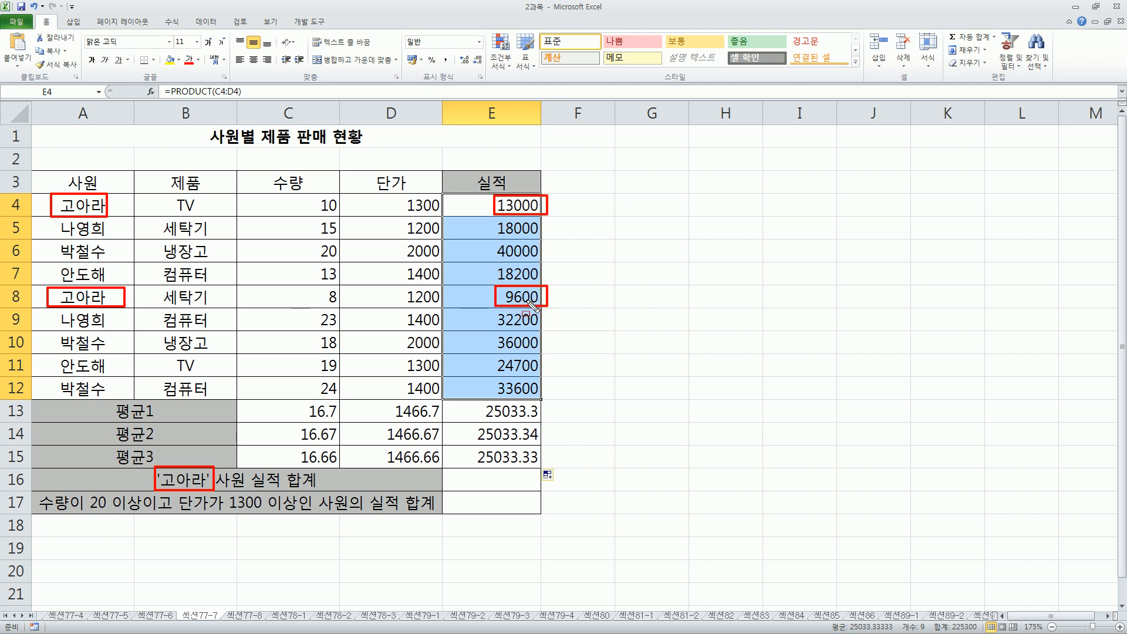
{"action": "left_click_drag", "start_coordinate": [465, 472], "coordinate": [536, 489]}
{"action": "key", "text": "Escape"}
Enter the SUMIF argument pattern (조건범위,"조건",계산범위) as a text note in C19.
{"action": "left_click", "coordinate": [307, 549]}
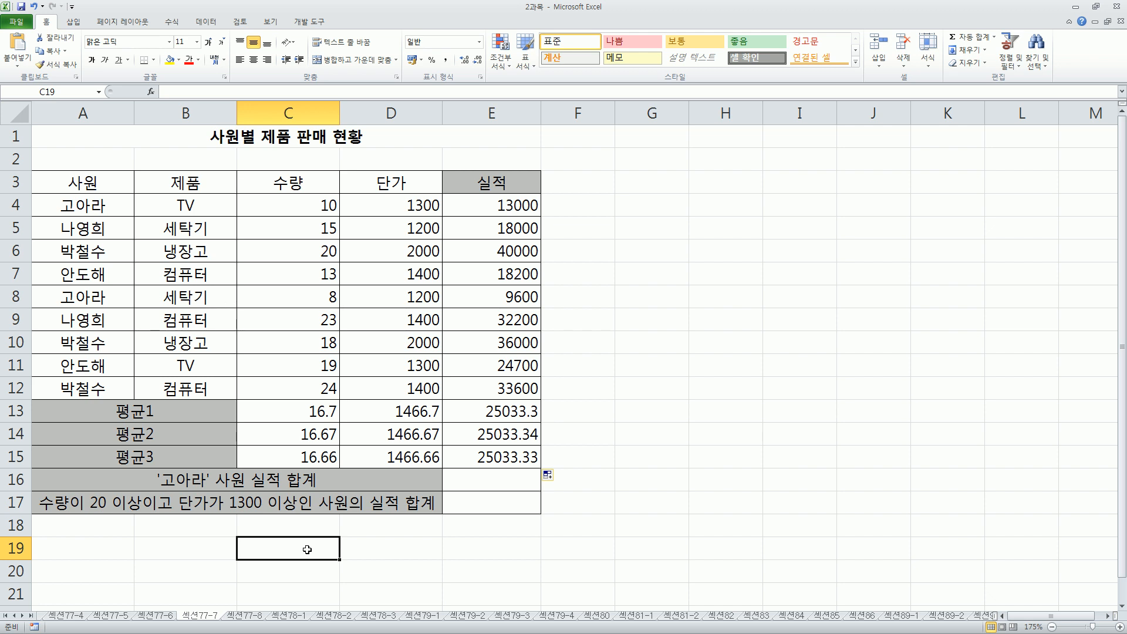
{"action": "type", "text": "("}
{"action": "type", "text": "wh"}
{"action": "key", "text": "BackSpace"}
{"action": "key", "text": "BackSpace"}
{"action": "key", "text": "Hangul"}
{"action": "type", "text": "ㅈㅗ건범위,\"조건"}
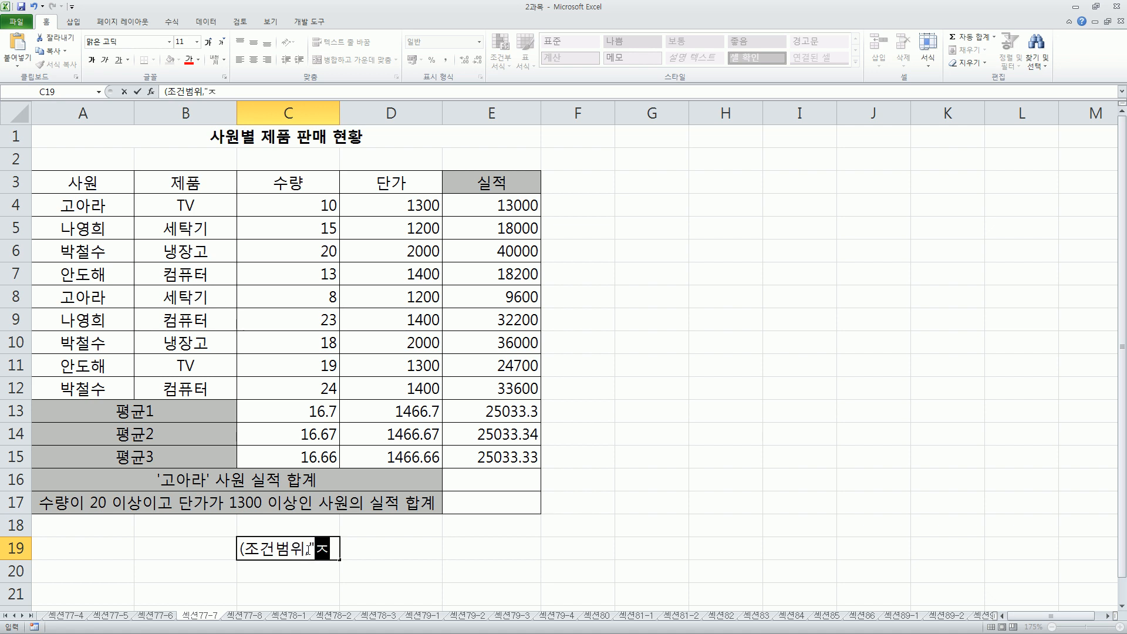
{"action": "type", "text": "\",계산범위)"}
{"action": "key", "text": "Return"}
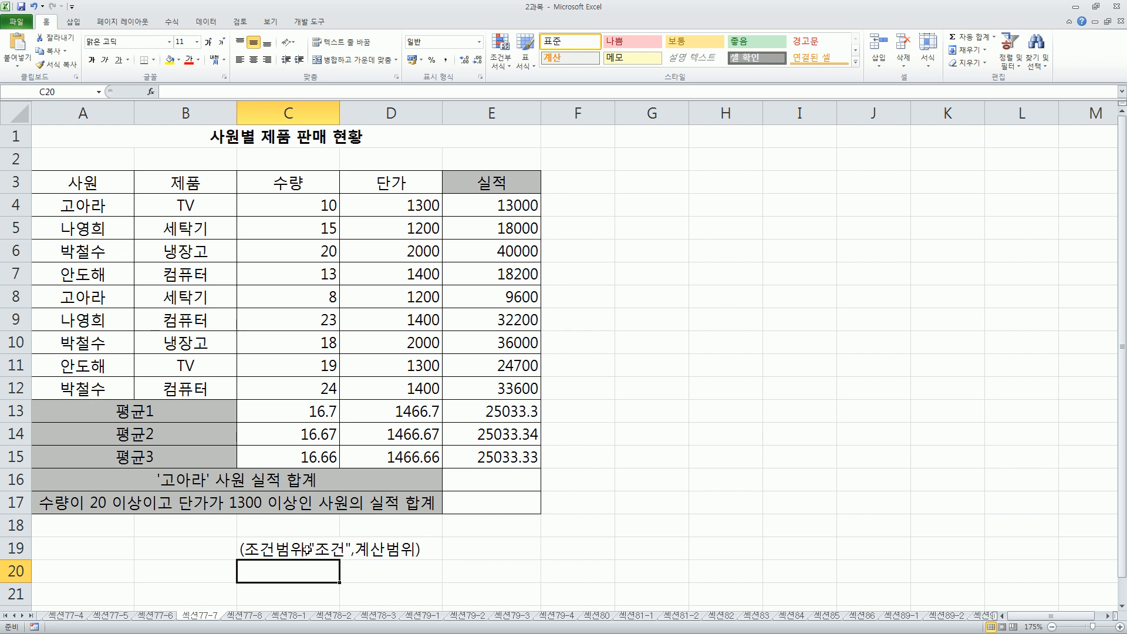
Start a SUMIF formula in E16 with the 사원 cells A4:A12 as its condition range.
{"action": "key", "text": "Up"}
{"action": "key", "text": "Up"}
{"action": "key", "text": "Up"}
{"action": "key", "text": "Right"}
{"action": "key", "text": "Up"}
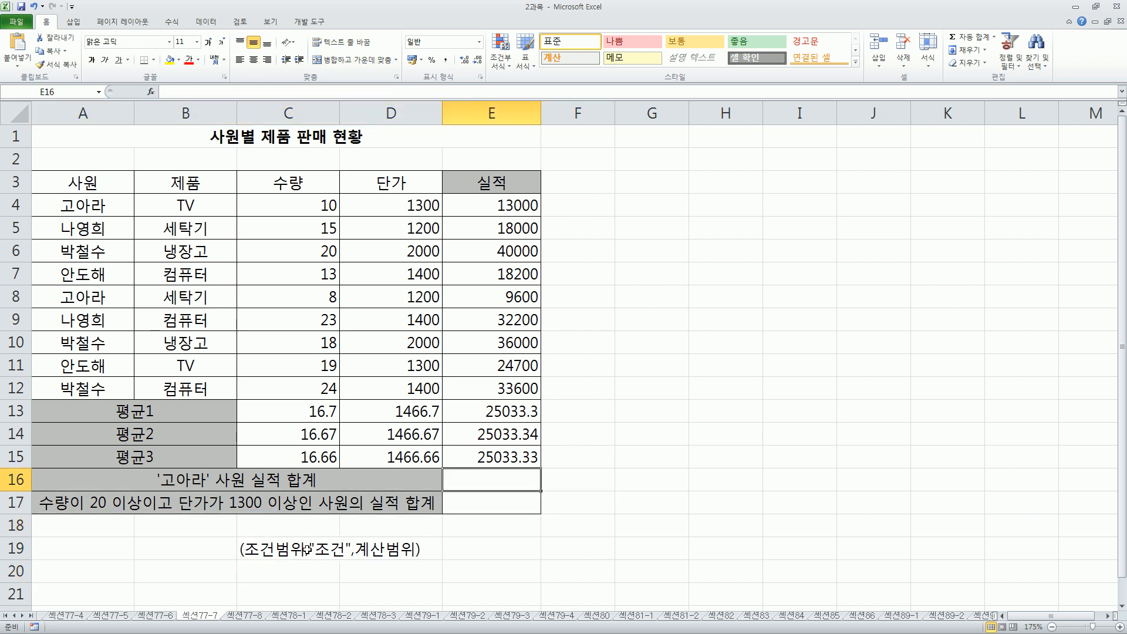
{"action": "type", "text": "=sumif("}
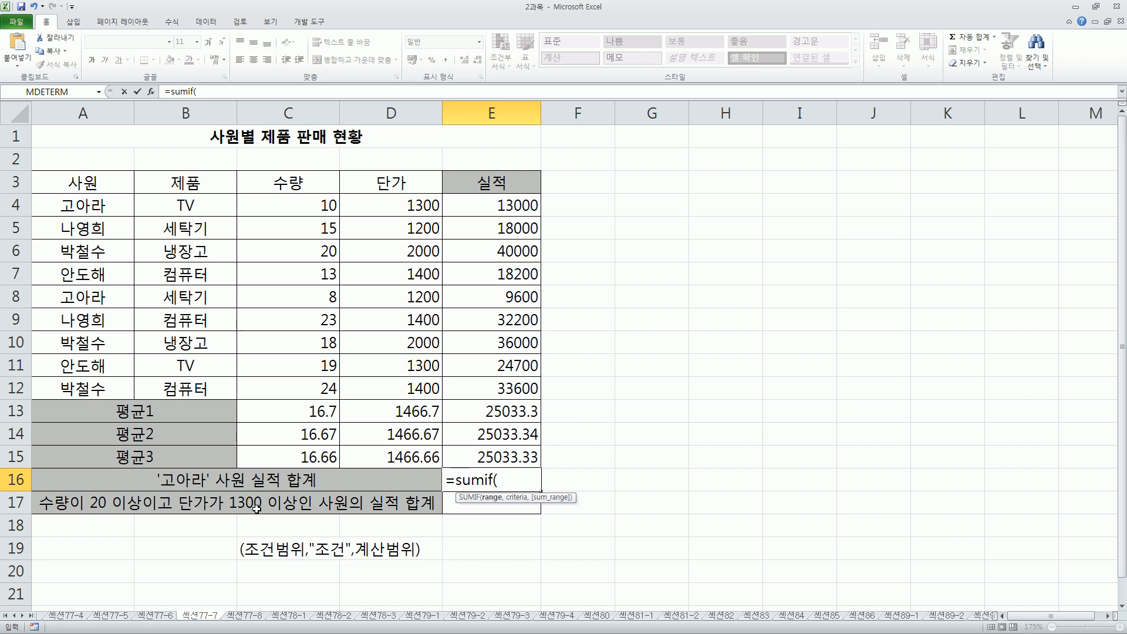
{"action": "left_click_drag", "start_coordinate": [164, 205], "coordinate": [186, 389]}
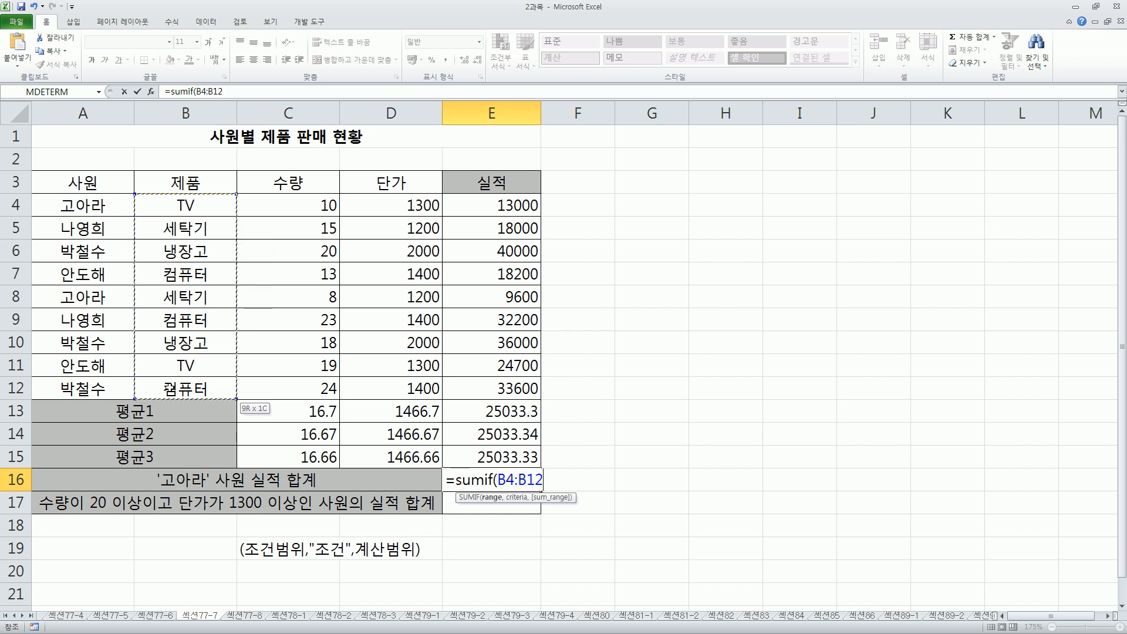
{"action": "left_click_drag", "start_coordinate": [89, 206], "coordinate": [82, 387]}
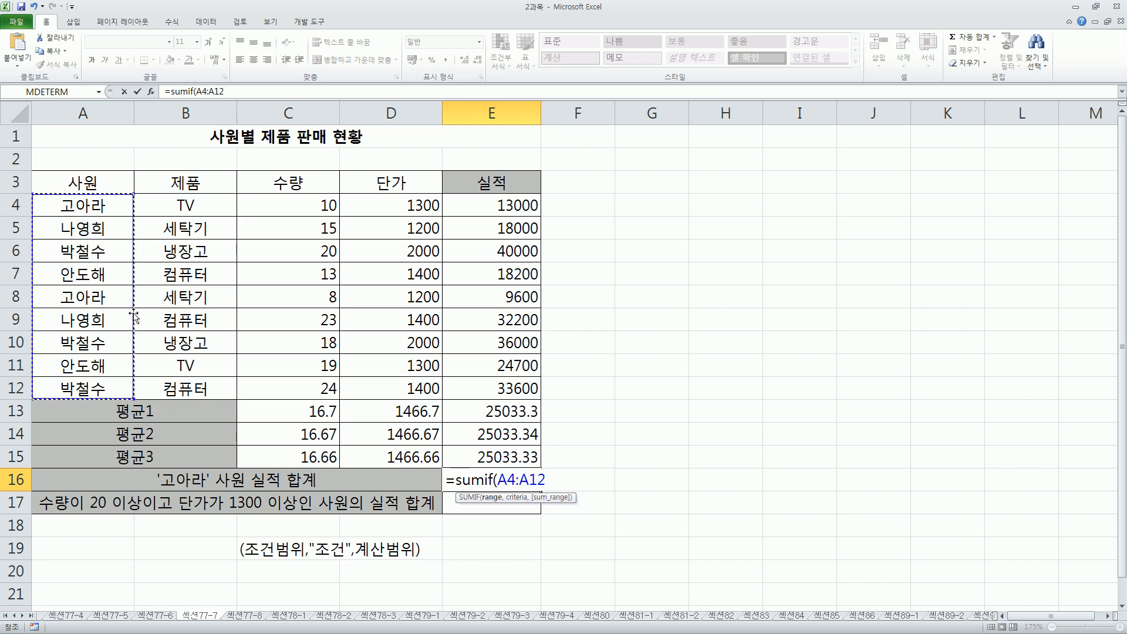
Complete the SUMIF in E16 with the employee name from the row 16 label as criterion and E4:E12 as sum range.
{"action": "type", "text": ","}
{"action": "type", "text": "\""}
{"action": "type", "text": "공"}
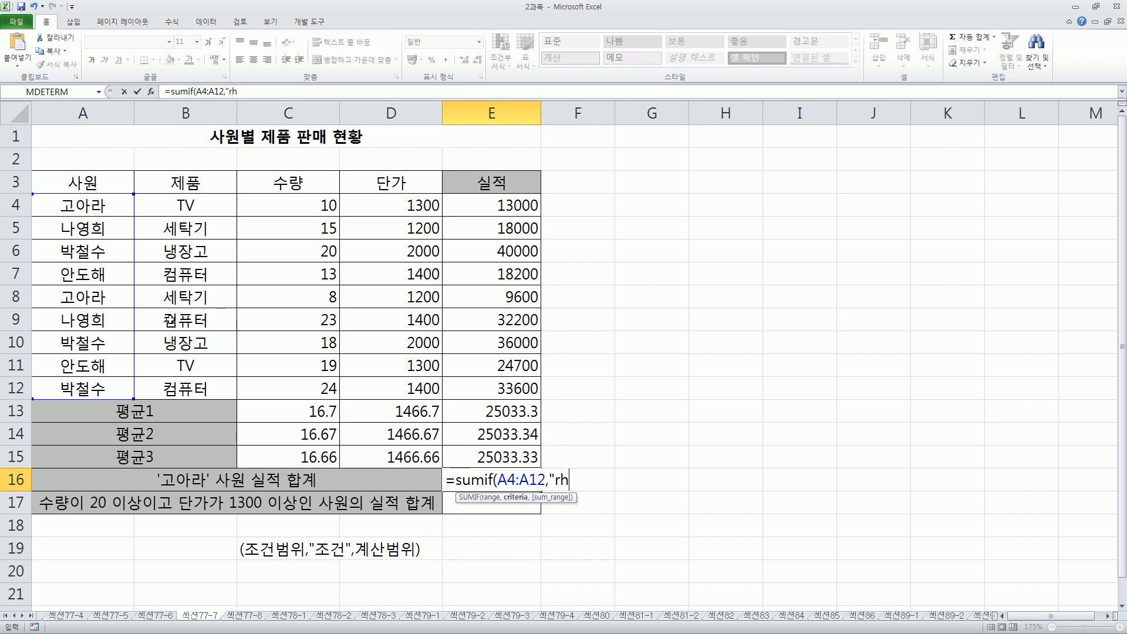
{"action": "type", "text": "아라"}
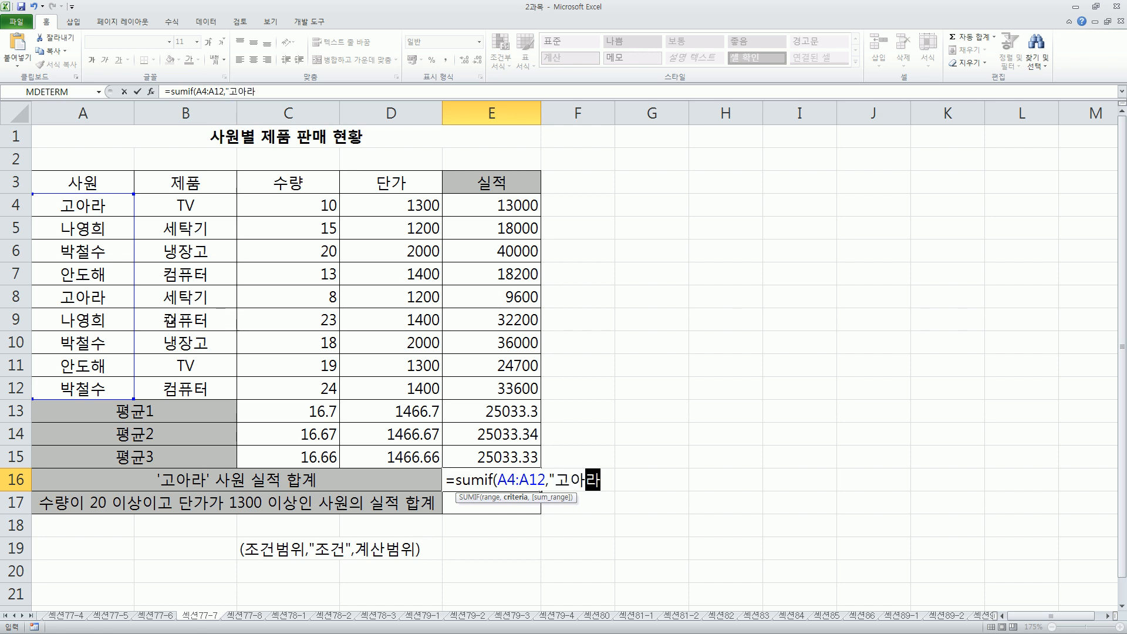
{"action": "type", "text": "\","}
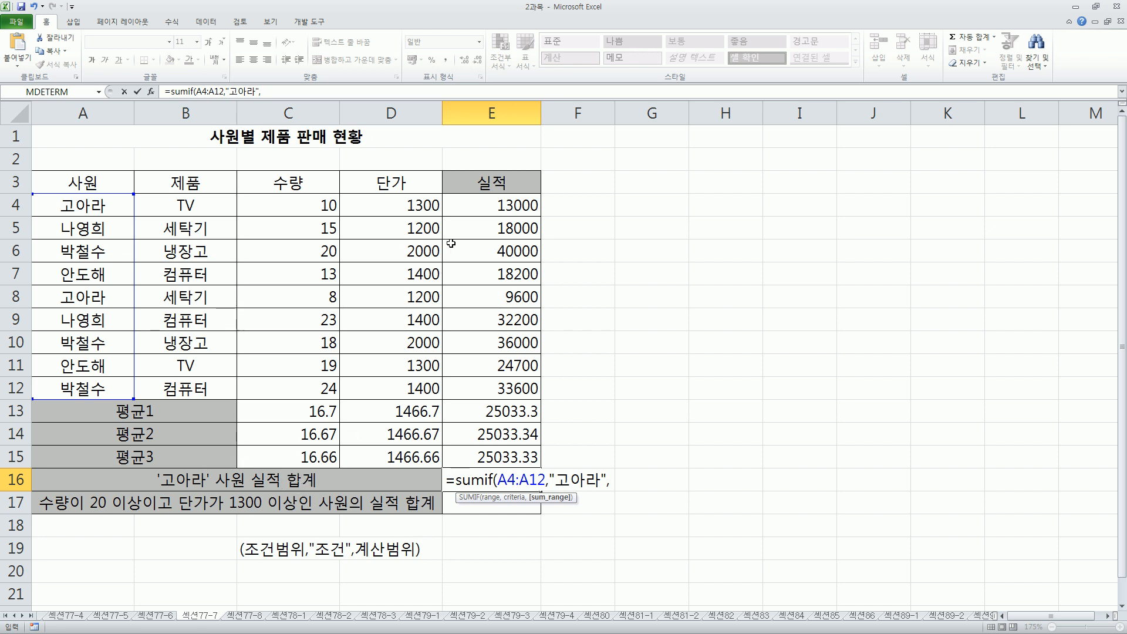
{"action": "left_click_drag", "start_coordinate": [484, 205], "coordinate": [525, 387]}
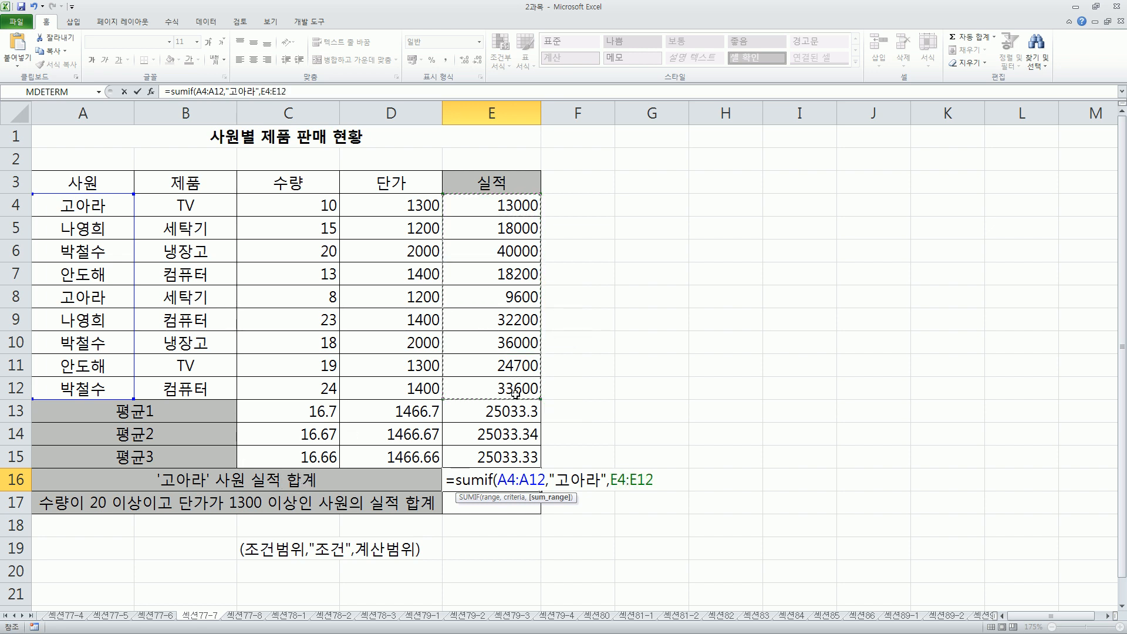
{"action": "type", "text": ")"}
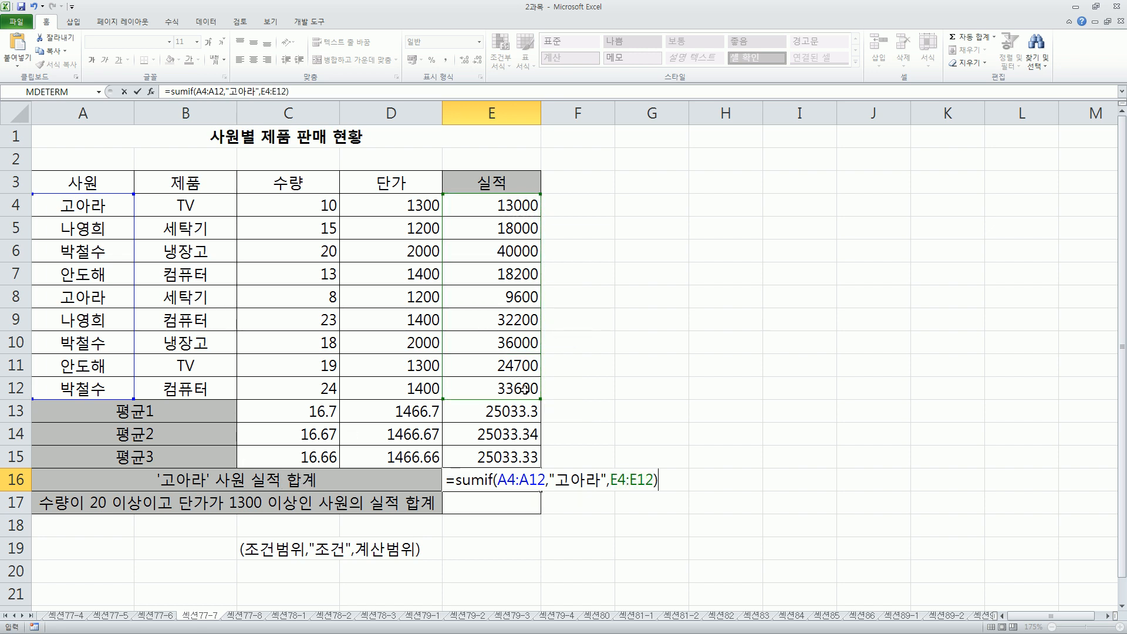
{"action": "key", "text": "Return"}
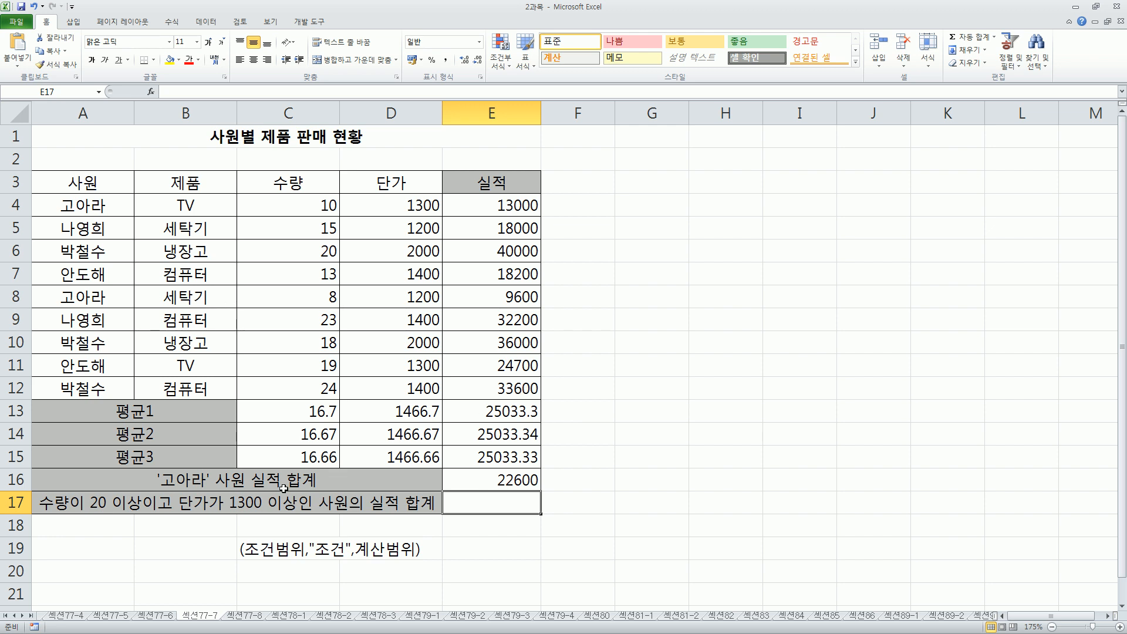
Enter the SUMIFS argument pattern (계산범위, 조건1범위,"조건1", 조건2범위,"조건2"……) as a text note in C20.
{"action": "mouse_move", "coordinate": [39, 483]}
{"action": "left_mouse_down"}
{"action": "mouse_move", "coordinate": [55, 514]}
{"action": "mouse_move", "coordinate": [441, 515]}
{"action": "left_mouse_up"}
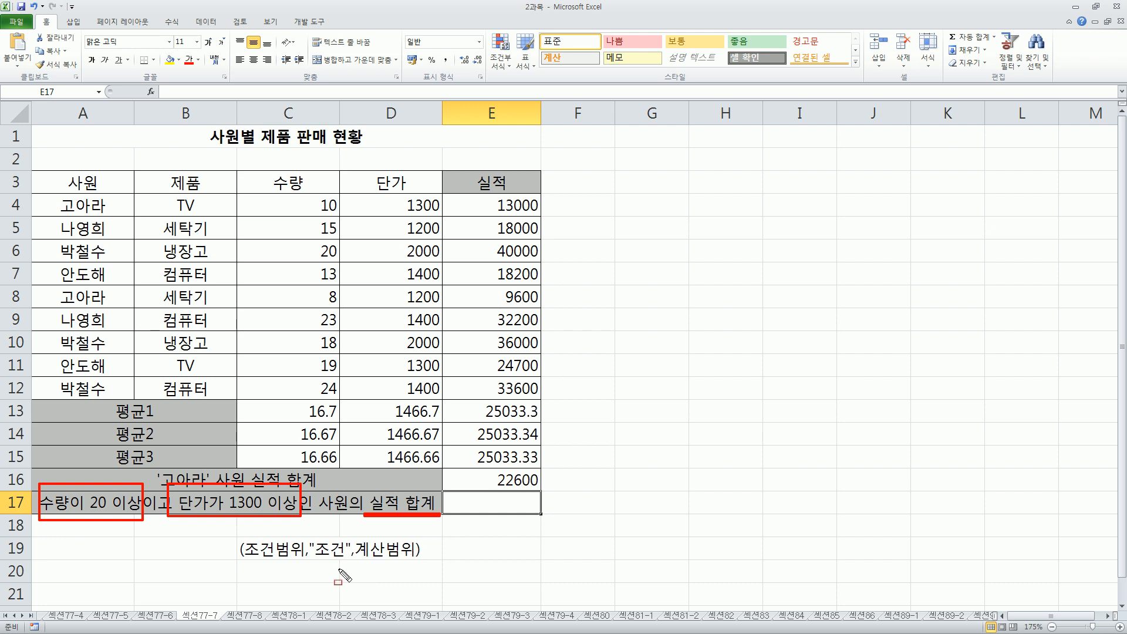
{"action": "key", "text": "Escape"}
{"action": "left_click", "coordinate": [285, 568]}
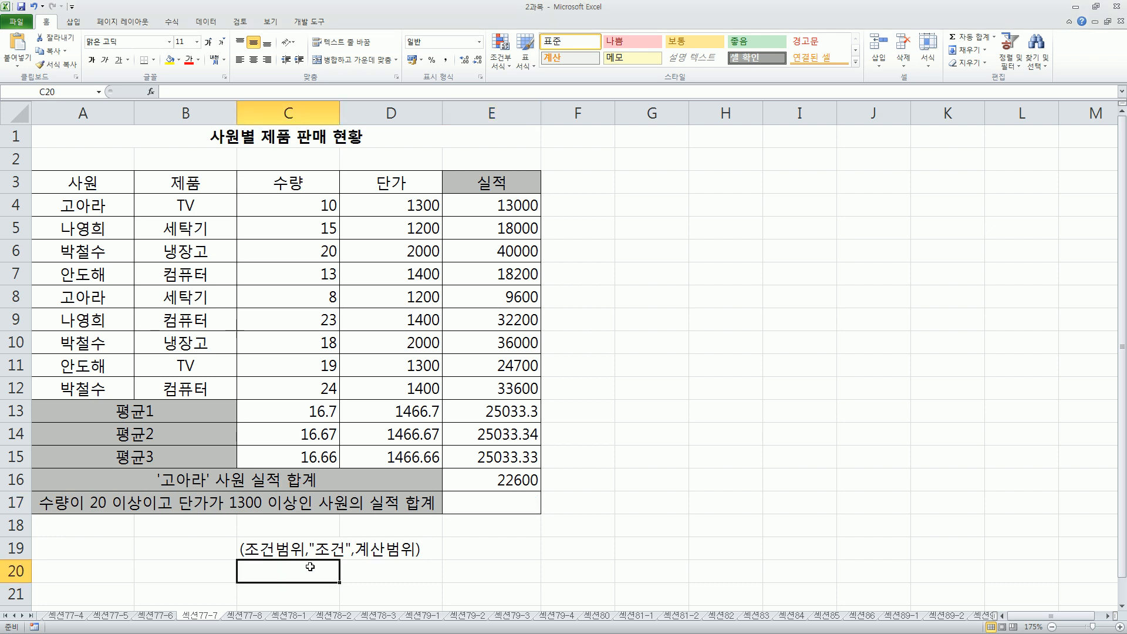
{"action": "type", "text": "("}
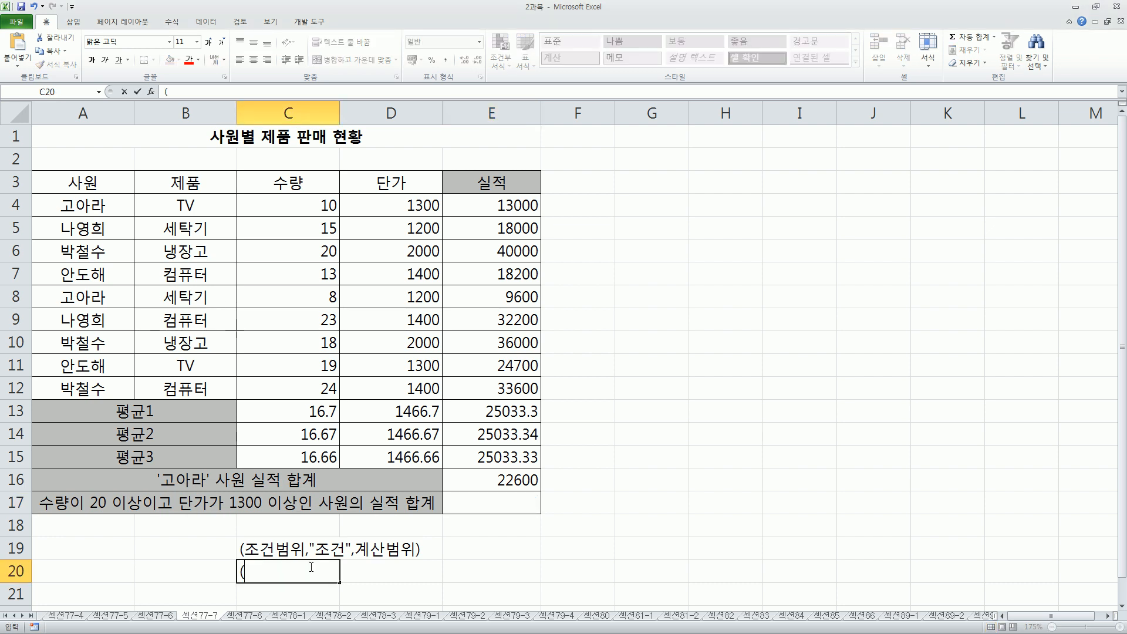
{"action": "type", "text": "계"}
{"action": "type", "text": "산범우"}
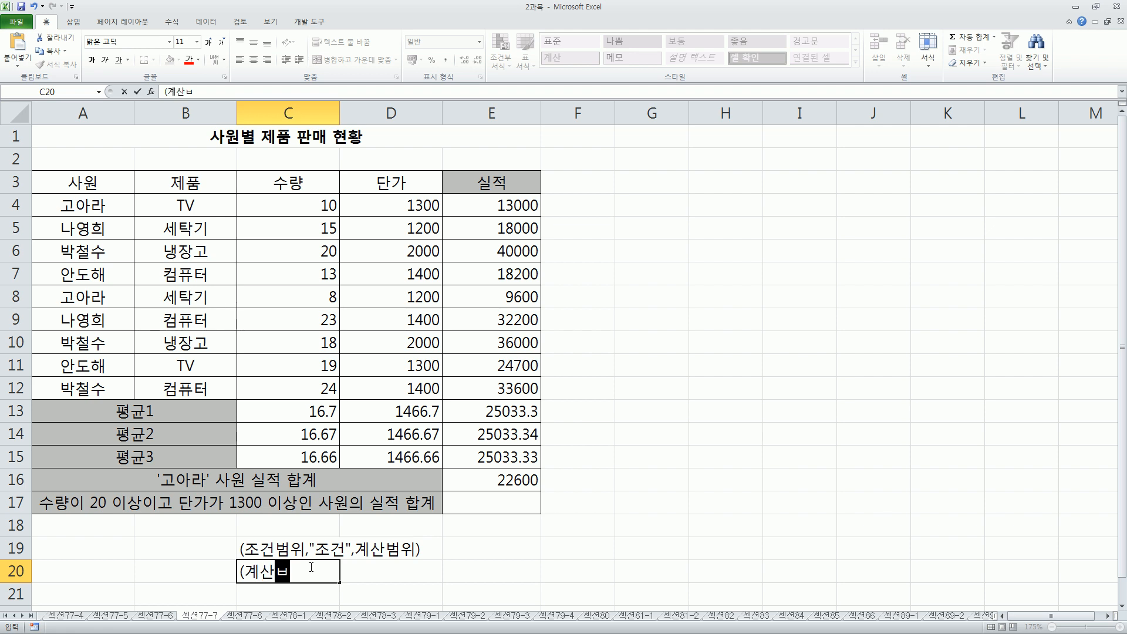
{"action": "type", "text": "위,조"}
{"action": "key", "text": "BackSpace"}
{"action": "type", "text": "ㅈ조건1"}
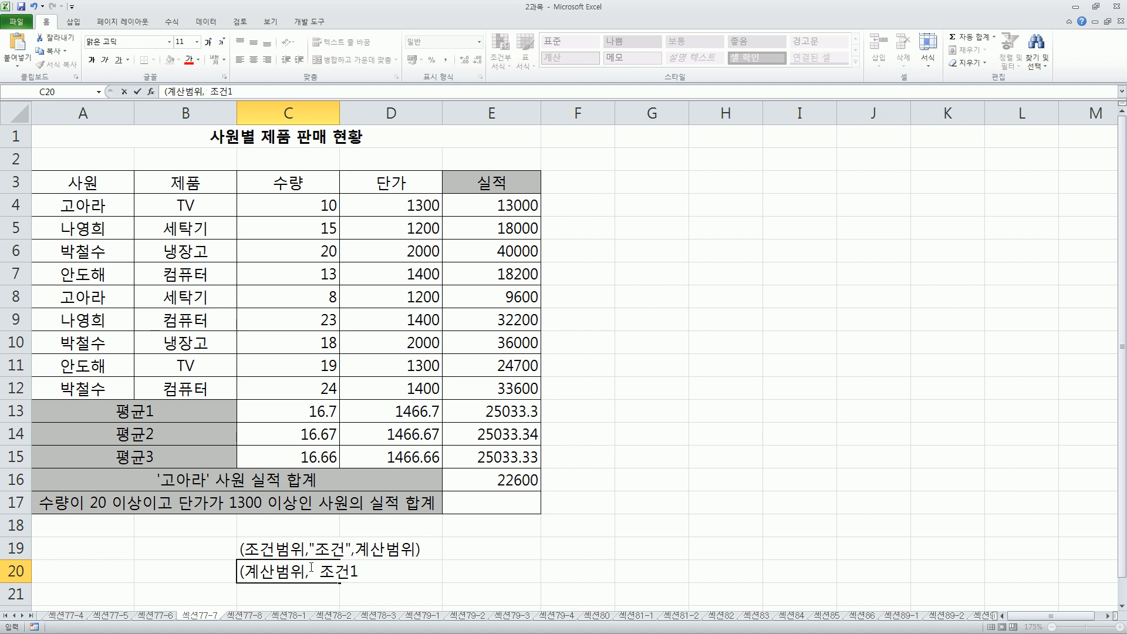
{"action": "type", "text": "1범위,\"조건1"}
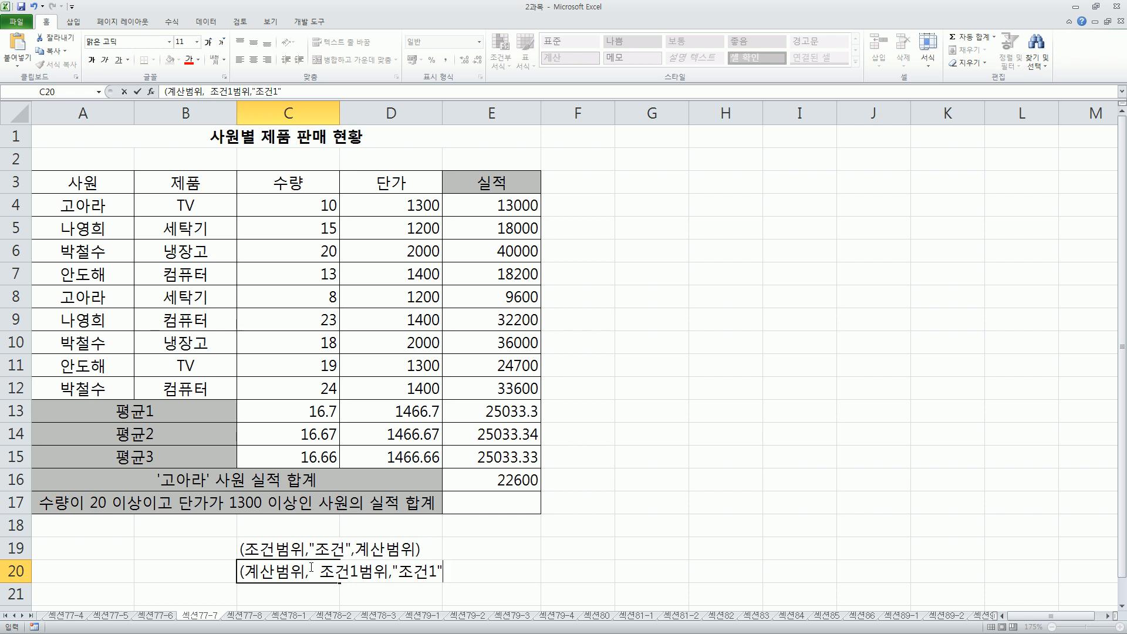
{"action": "type", "text": "\", 조건2범위,\"조"}
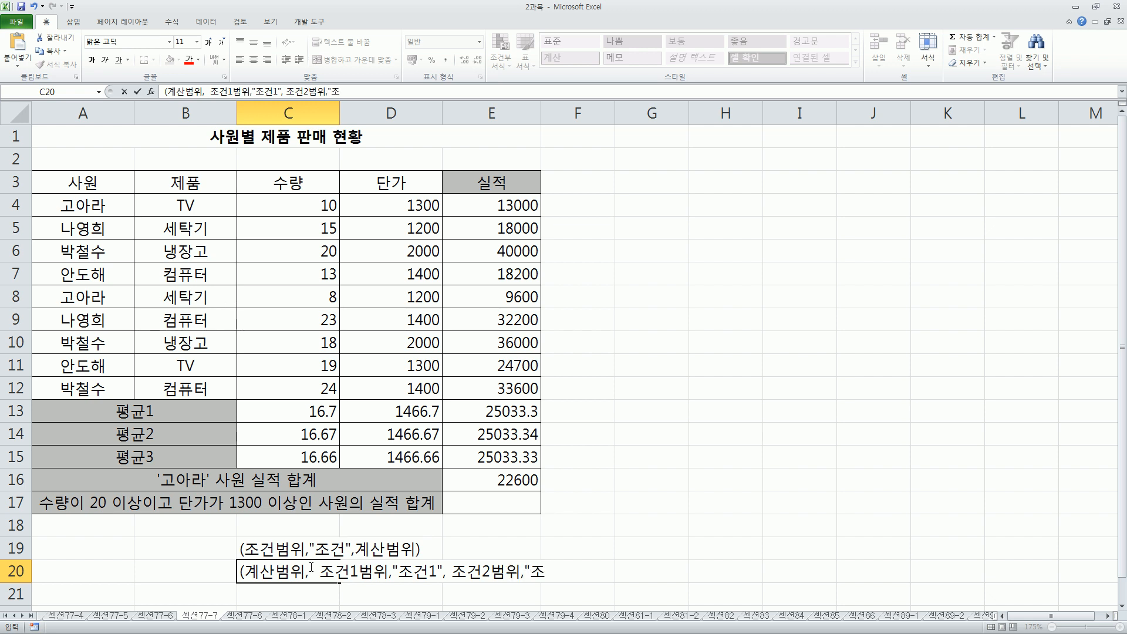
{"action": "type", "text": "거ㄴ2"}
{"action": "key", "text": "Return"}
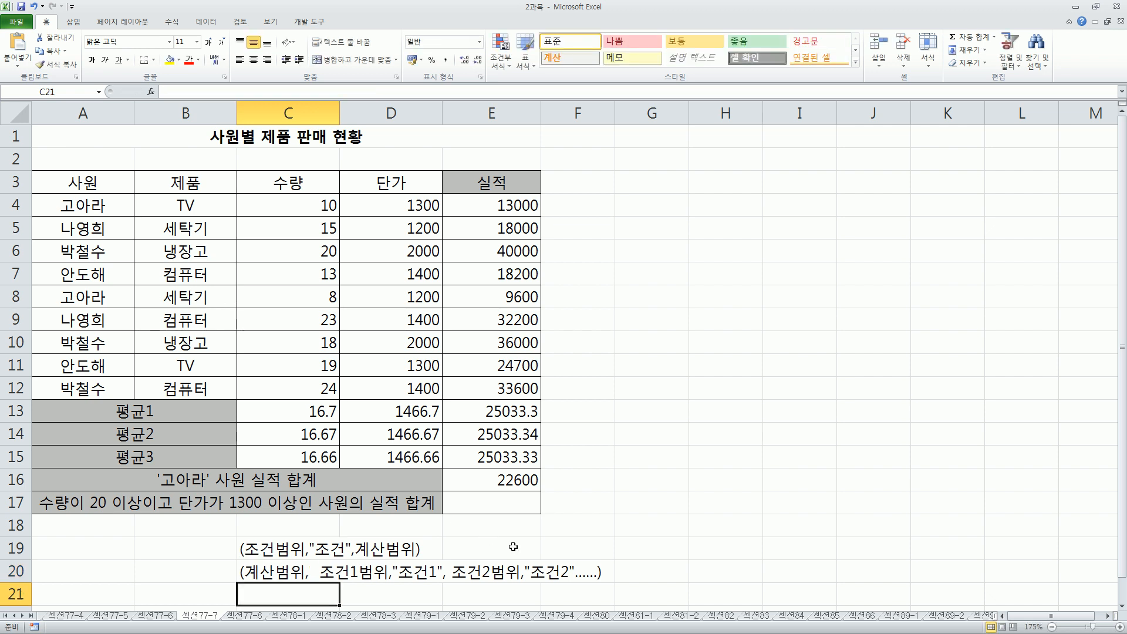
Start a SUMIFS formula in E17 that sums E4:E12, with the 수량 condition C4:C12,">=20".
{"action": "left_click", "coordinate": [258, 574]}
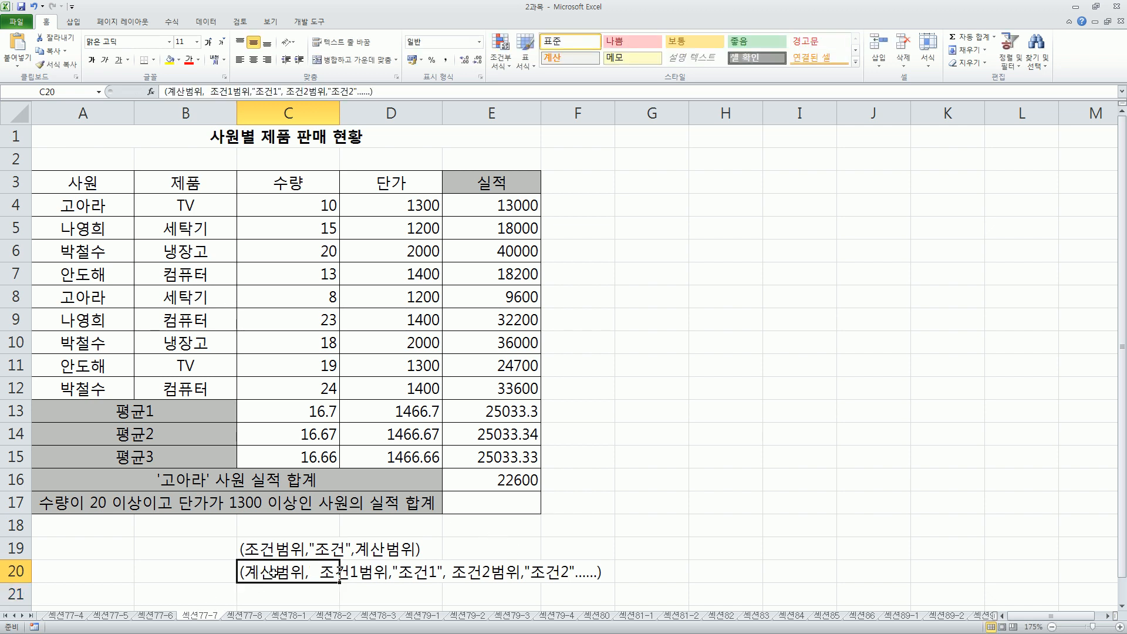
{"action": "left_click", "coordinate": [476, 506]}
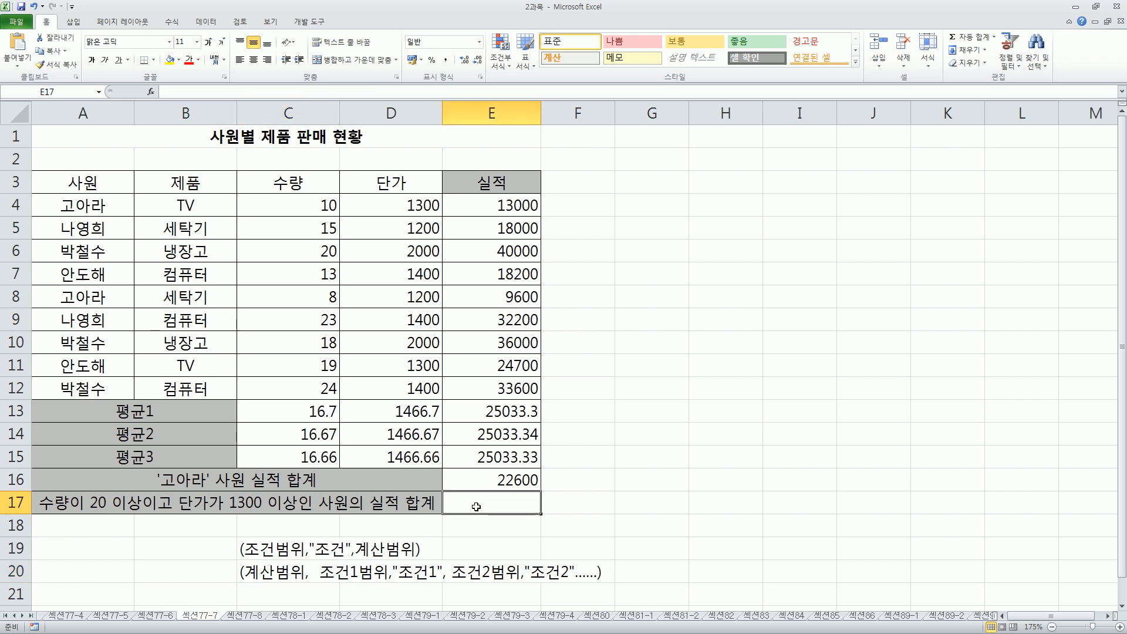
{"action": "type", "text": "=s"}
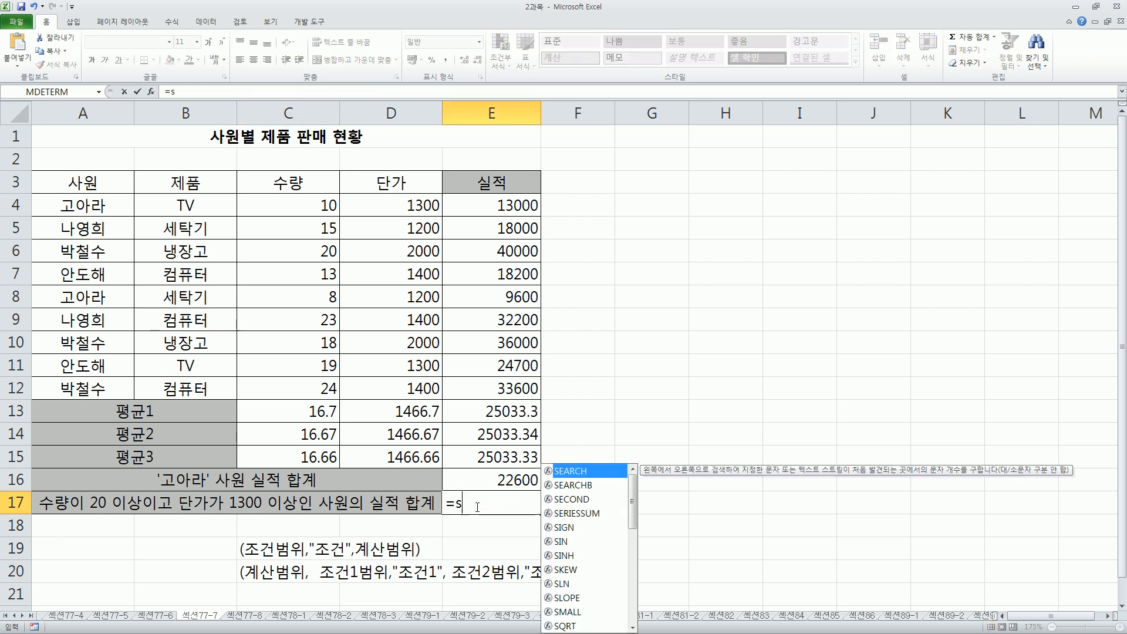
{"action": "type", "text": "umifs"}
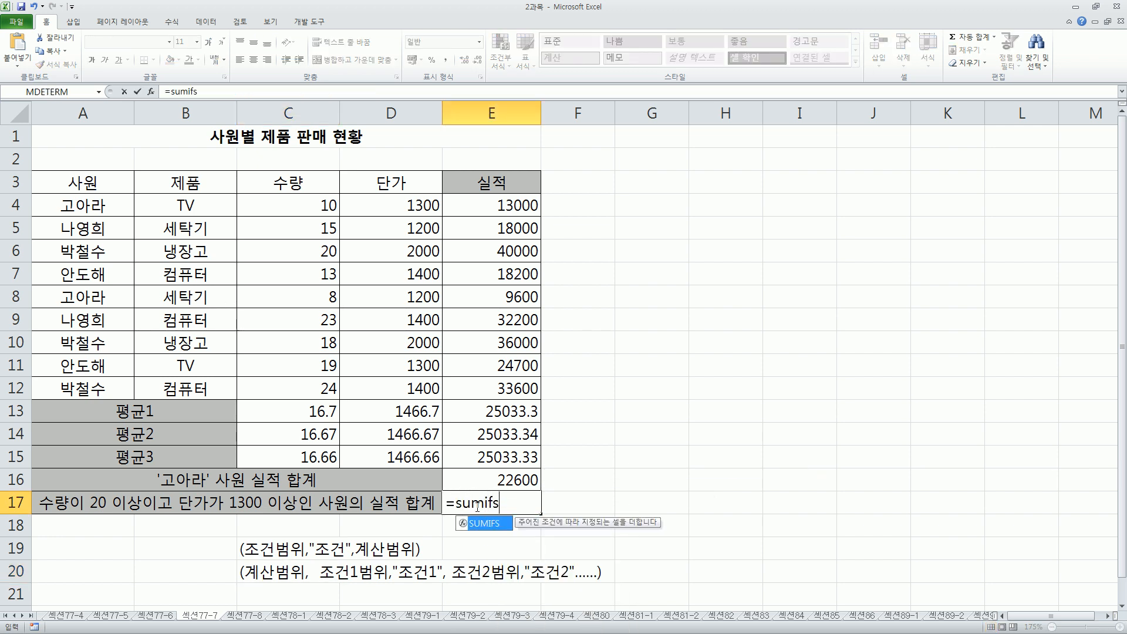
{"action": "type", "text": "("}
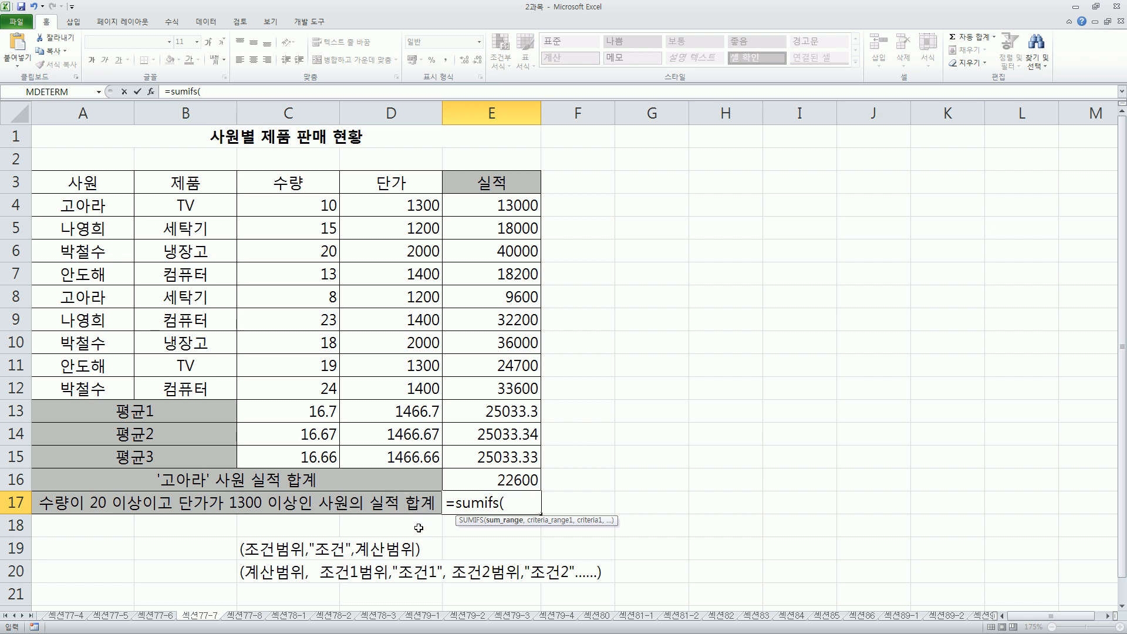
{"action": "left_click_drag", "start_coordinate": [499, 196], "coordinate": [492, 382]}
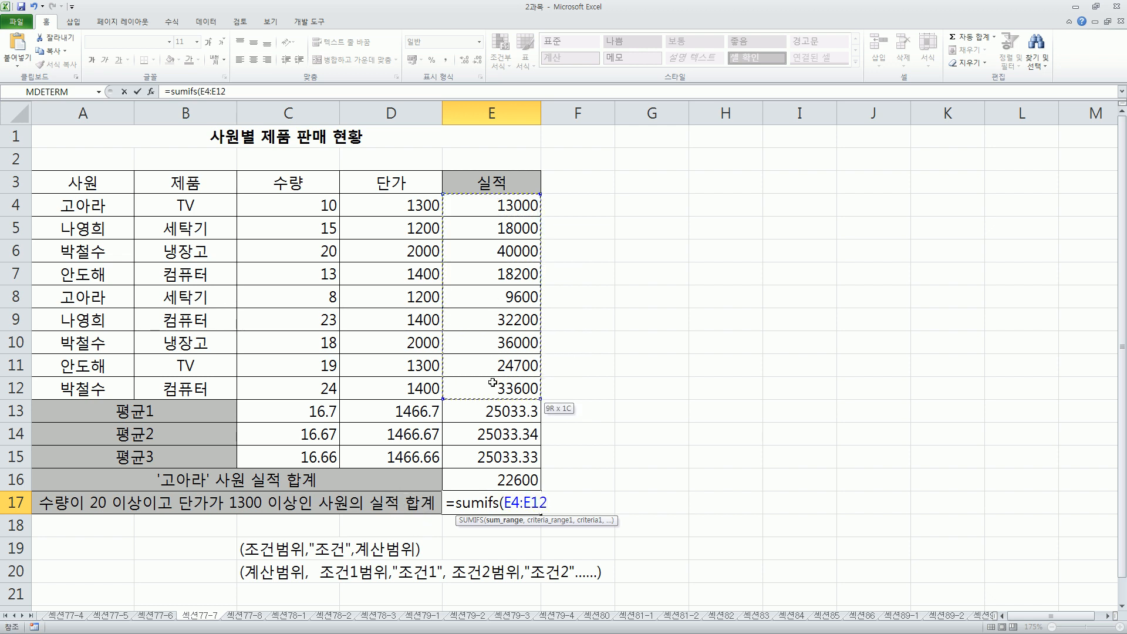
{"action": "type", "text": ","}
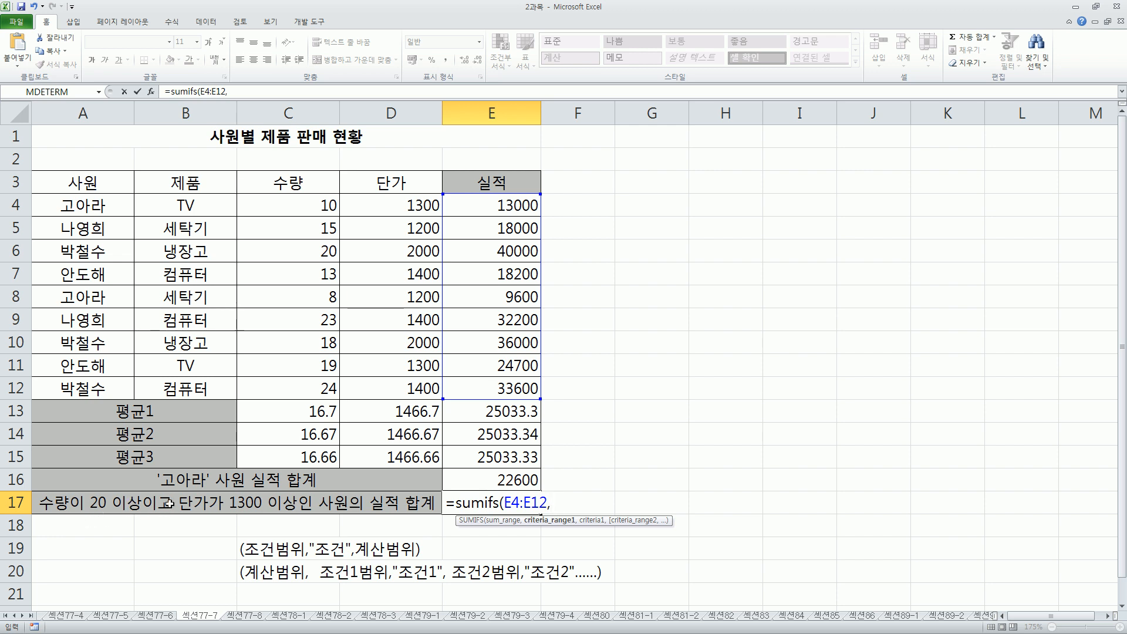
{"action": "left_click_drag", "start_coordinate": [326, 204], "coordinate": [316, 392]}
{"action": "type", "text": ",\""}
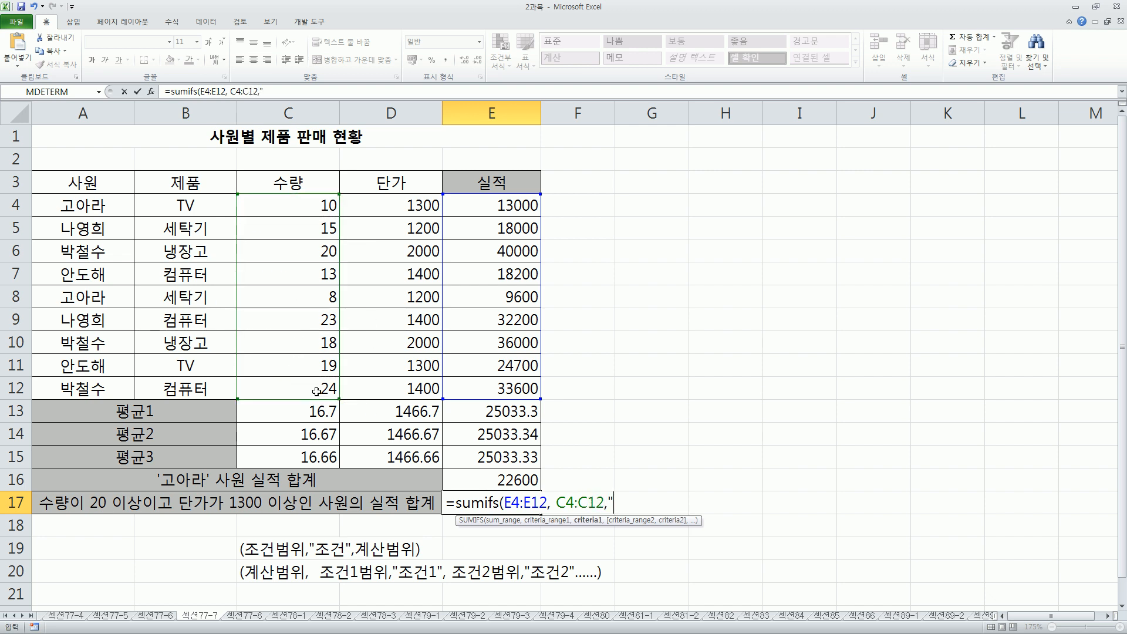
{"action": "type", "text": ">=20\","}
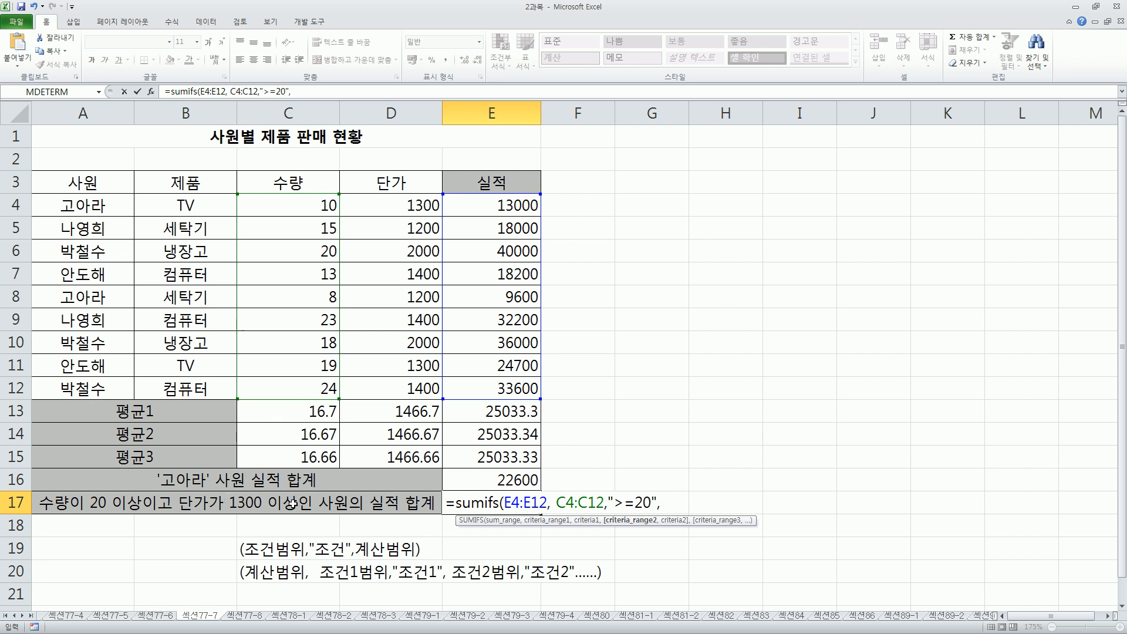
Add the 단가 condition D4:D12,">=1300" to the SUMIFS in E17 and finish the formula.
{"action": "left_click", "coordinate": [382, 203]}
{"action": "left_click_drag", "start_coordinate": [381, 203], "coordinate": [373, 392]}
{"action": "type", "text": ",\">=1300"}
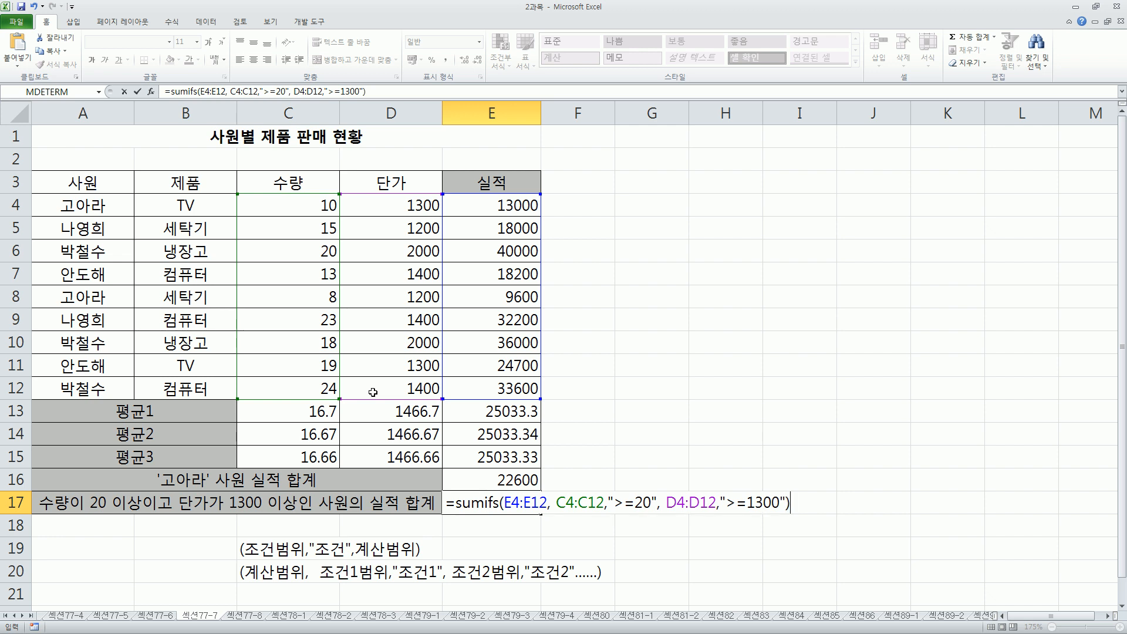
{"action": "key", "text": "Return"}
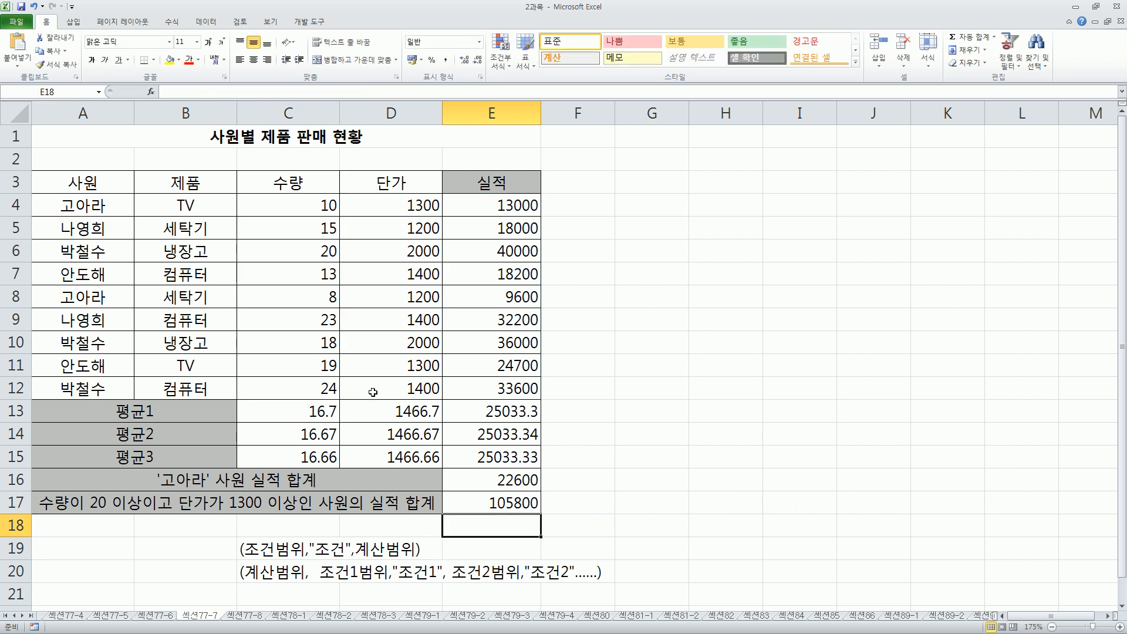
Review the SUMIFS formula in E17, examining its sum range and both pairs of condition range and criterion.
{"action": "key", "text": "Up"}
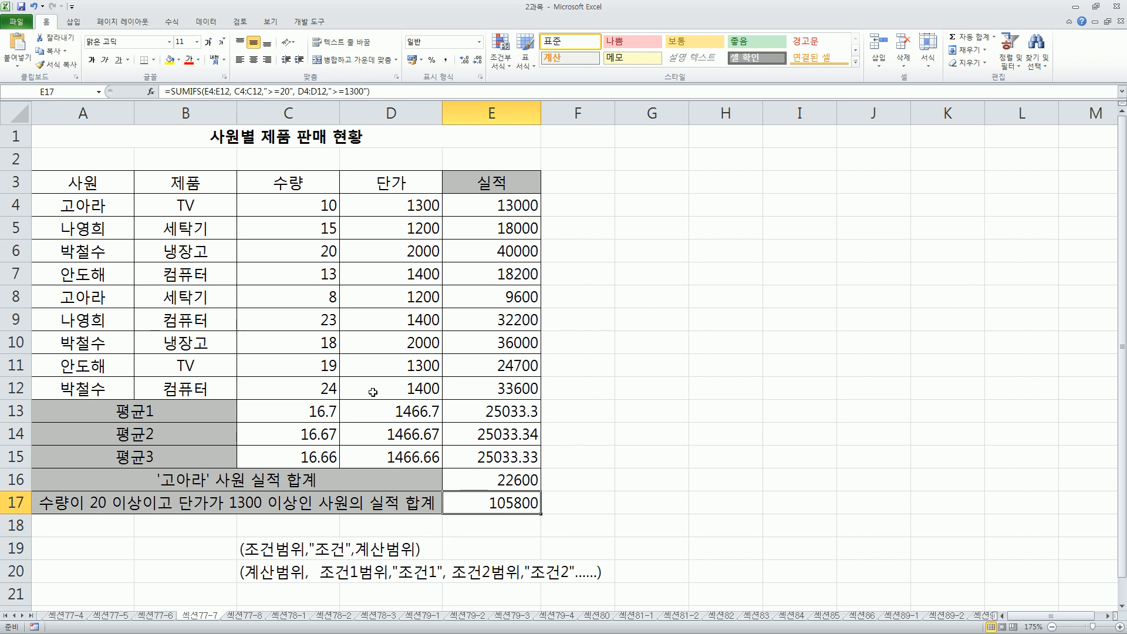
{"action": "key", "text": "F2"}
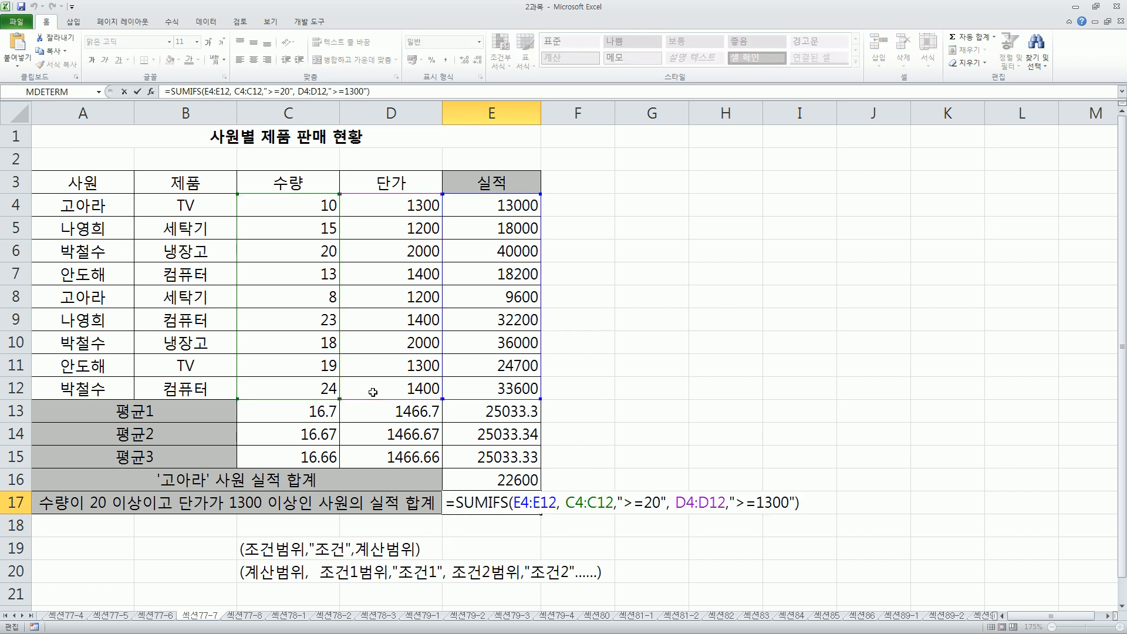
{"action": "left_click_drag", "start_coordinate": [514, 512], "coordinate": [550, 512]}
{"action": "mouse_move", "coordinate": [449, 193]}
{"action": "left_mouse_down"}
{"action": "mouse_move", "coordinate": [545, 337]}
{"action": "mouse_move", "coordinate": [543, 401]}
{"action": "left_mouse_up"}
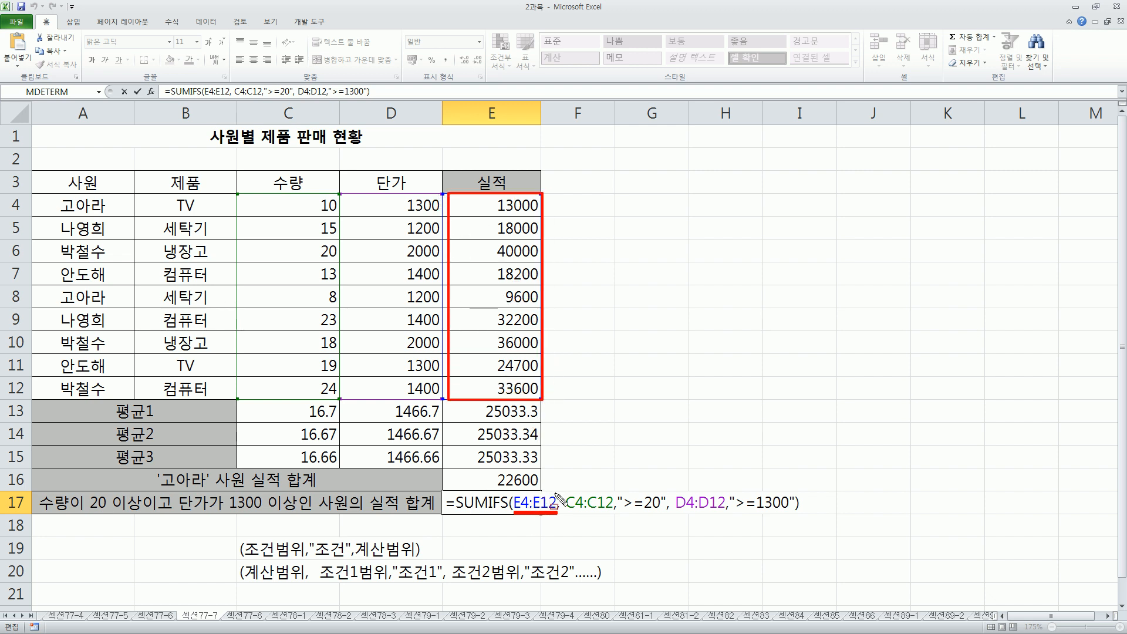
{"action": "mouse_move", "coordinate": [562, 482]}
{"action": "left_mouse_down"}
{"action": "mouse_move", "coordinate": [584, 520]}
{"action": "mouse_move", "coordinate": [669, 520]}
{"action": "left_mouse_up"}
{"action": "mouse_move", "coordinate": [671, 481]}
{"action": "left_mouse_down"}
{"action": "mouse_move", "coordinate": [730, 518]}
{"action": "mouse_move", "coordinate": [800, 523]}
{"action": "left_mouse_up"}
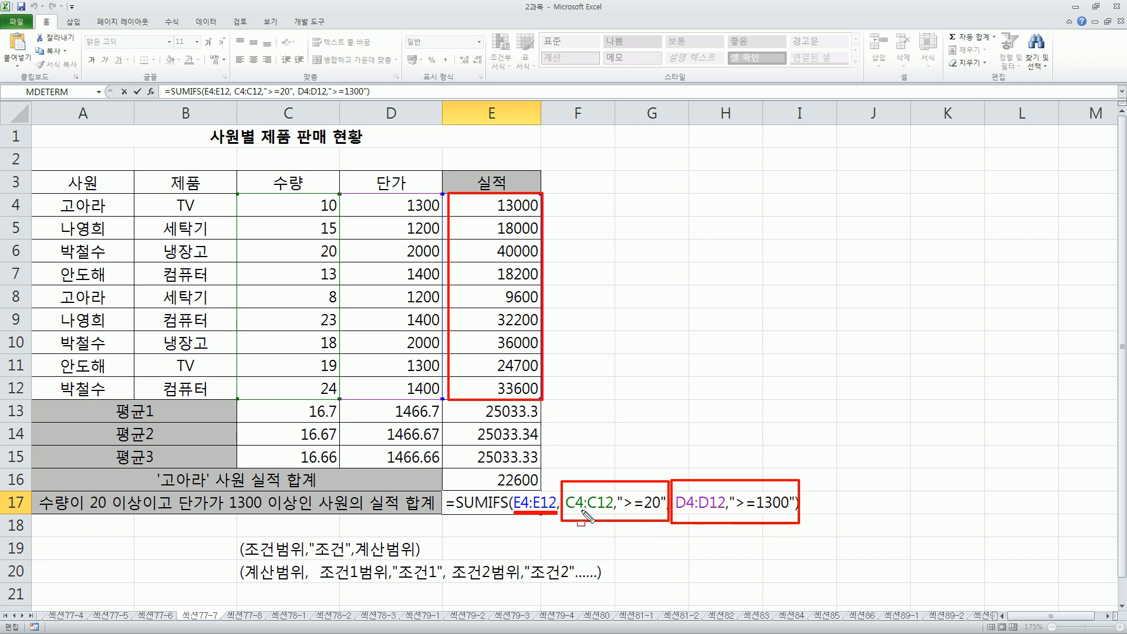
{"action": "left_click_drag", "start_coordinate": [568, 512], "coordinate": [792, 514]}
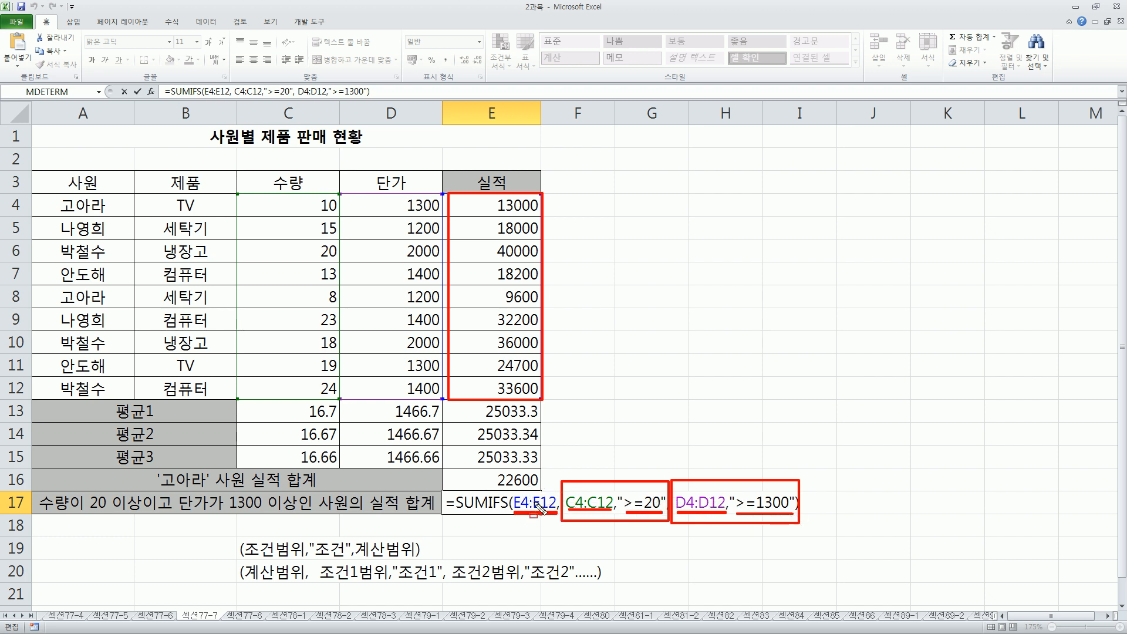
{"action": "key", "text": "Escape"}
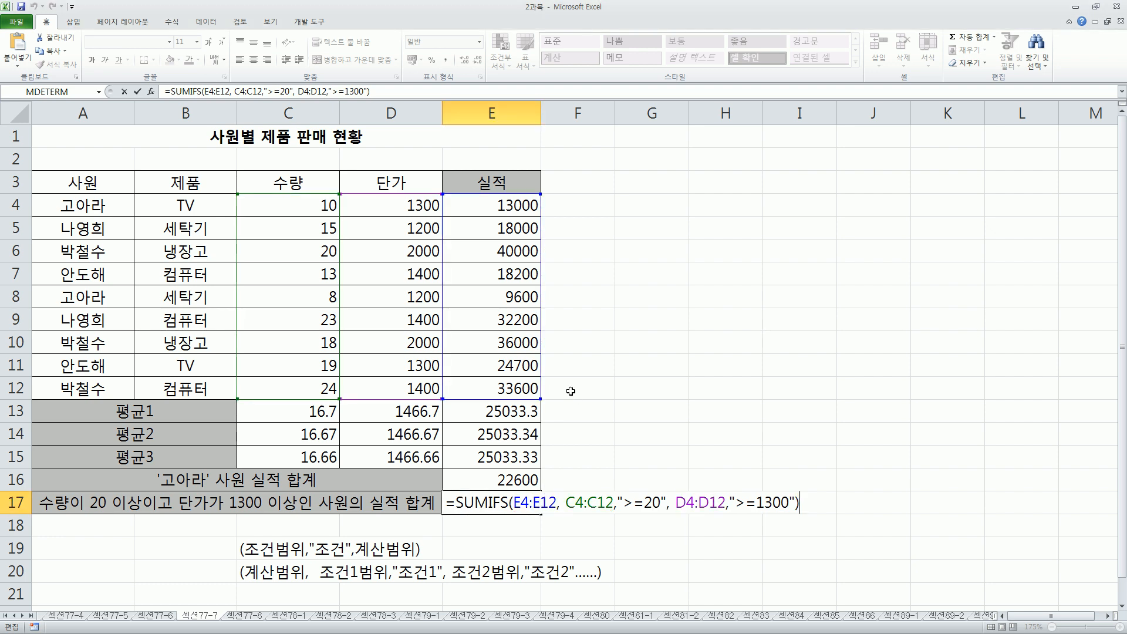
{"action": "key", "text": "Return"}
Compare the SUMIF and SUMIFS argument patterns noted in C19 and C20.
{"action": "left_click", "coordinate": [206, 547]}
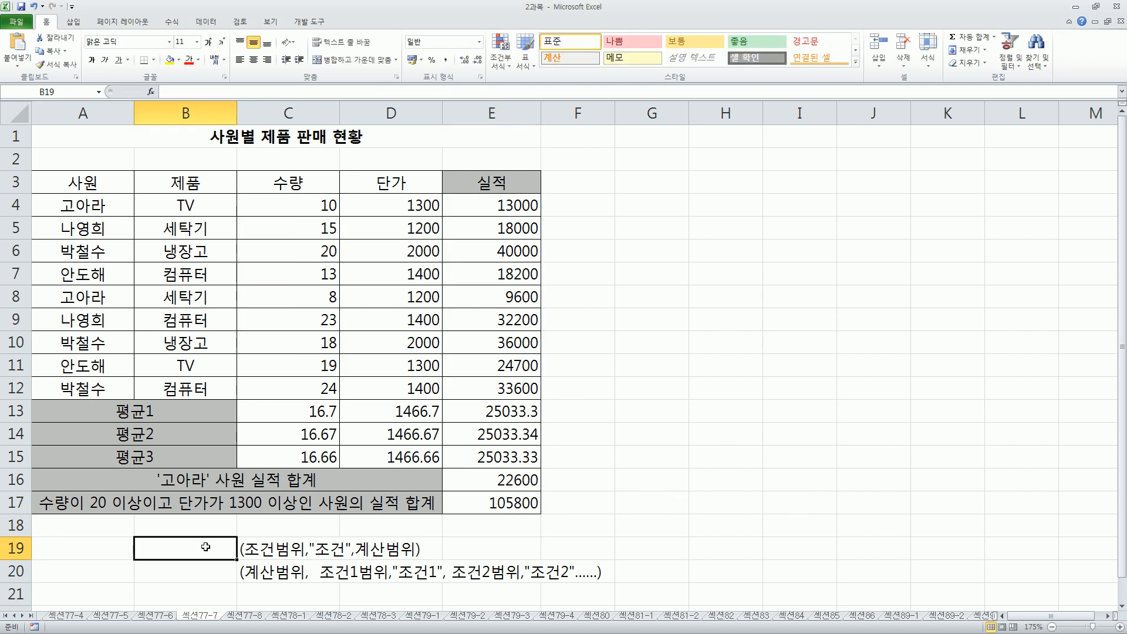
{"action": "left_click", "coordinate": [189, 574]}
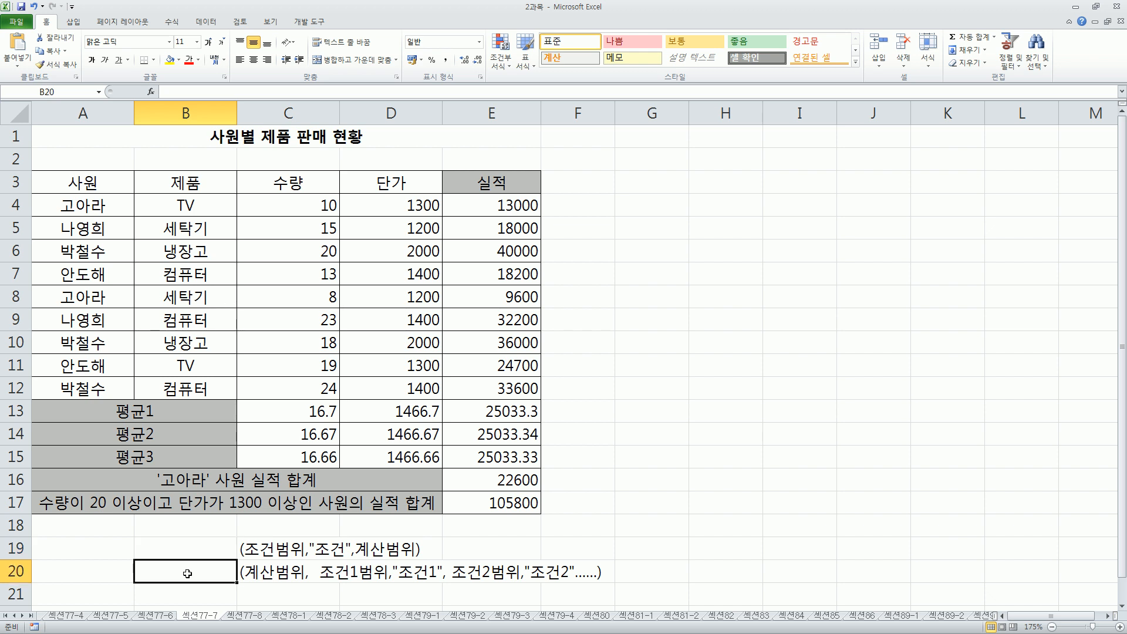
{"action": "left_click_drag", "start_coordinate": [276, 549], "coordinate": [277, 571]}
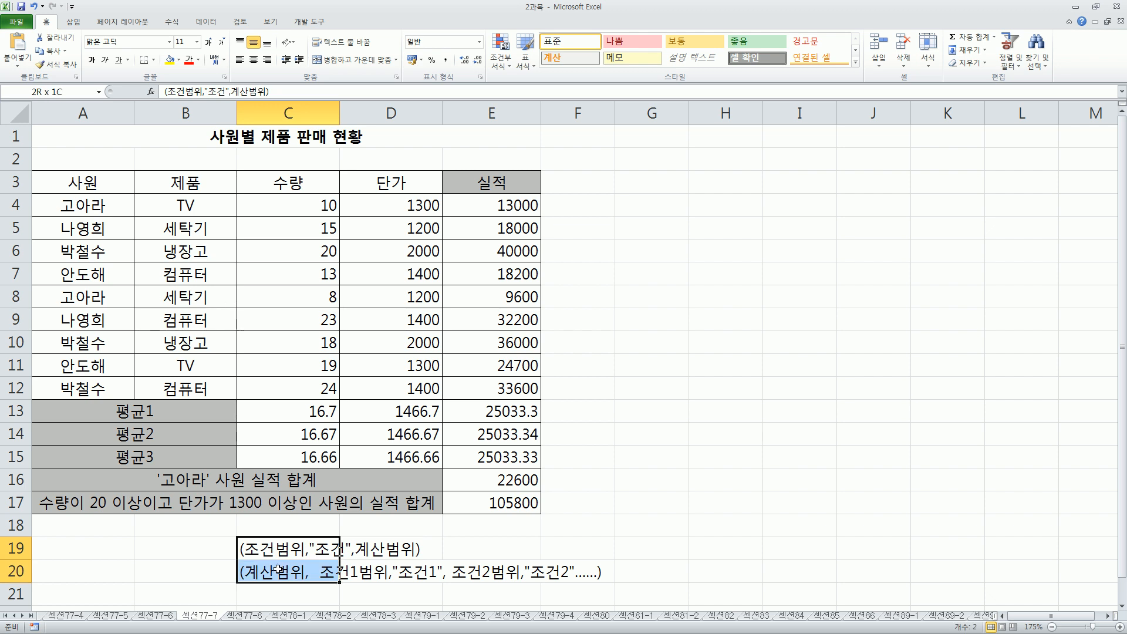
{"action": "left_click", "coordinate": [212, 575]}
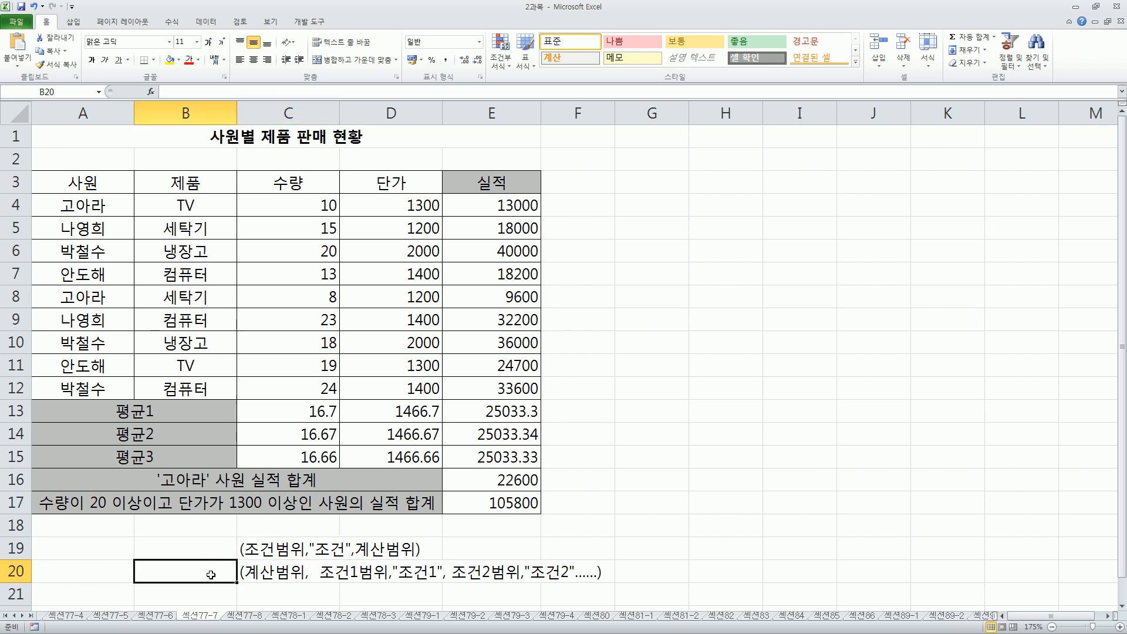
Open sheet 섹션77-8 and examine the 단가 and 판매량 columns and the 총판매액 cell C8.
{"action": "left_click", "coordinate": [243, 615]}
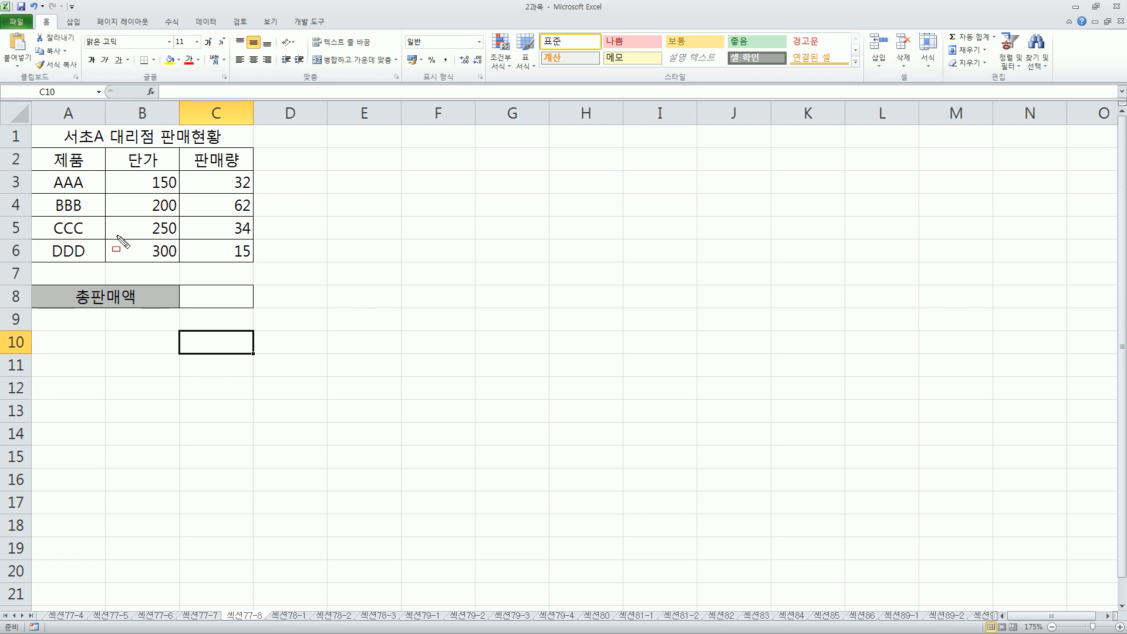
{"action": "mouse_move", "coordinate": [59, 126]}
{"action": "left_mouse_down"}
{"action": "mouse_move", "coordinate": [77, 144]}
{"action": "mouse_move", "coordinate": [224, 148]}
{"action": "left_mouse_up"}
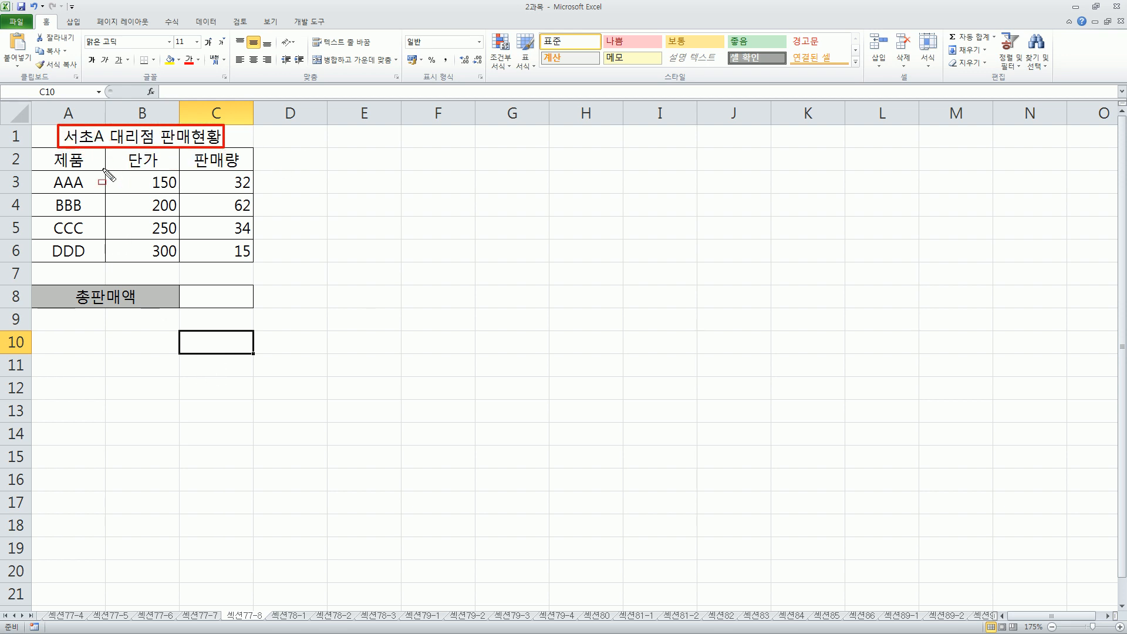
{"action": "mouse_move", "coordinate": [137, 166]}
{"action": "left_mouse_down"}
{"action": "mouse_move", "coordinate": [166, 252]}
{"action": "mouse_move", "coordinate": [186, 268]}
{"action": "left_mouse_up"}
{"action": "left_click_drag", "start_coordinate": [223, 167], "coordinate": [264, 265]}
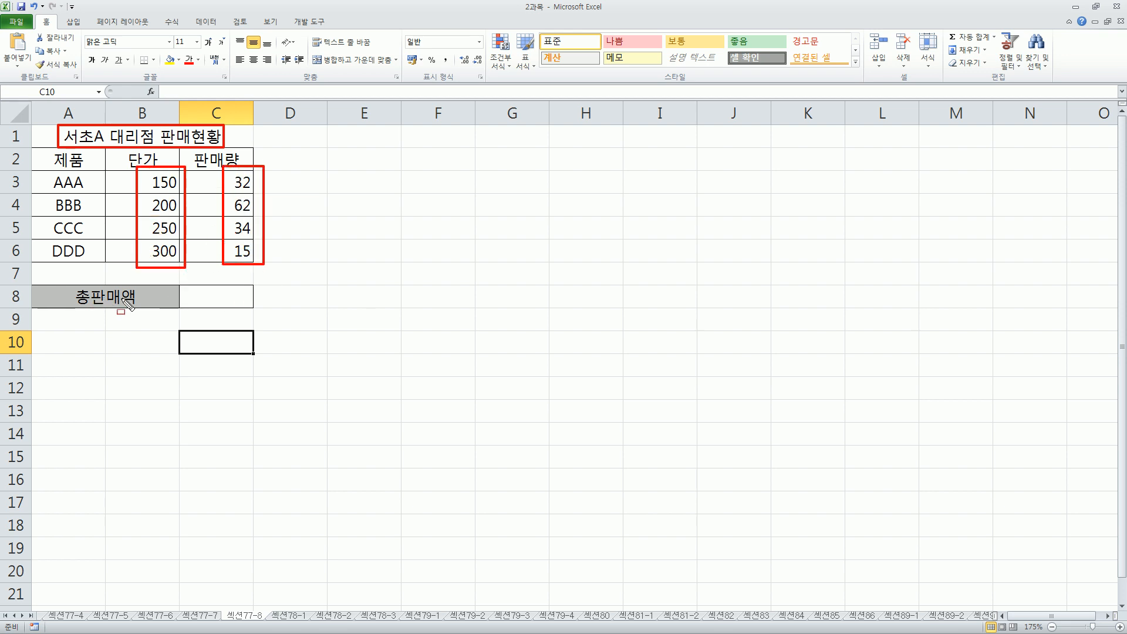
{"action": "left_click_drag", "start_coordinate": [184, 282], "coordinate": [247, 309]}
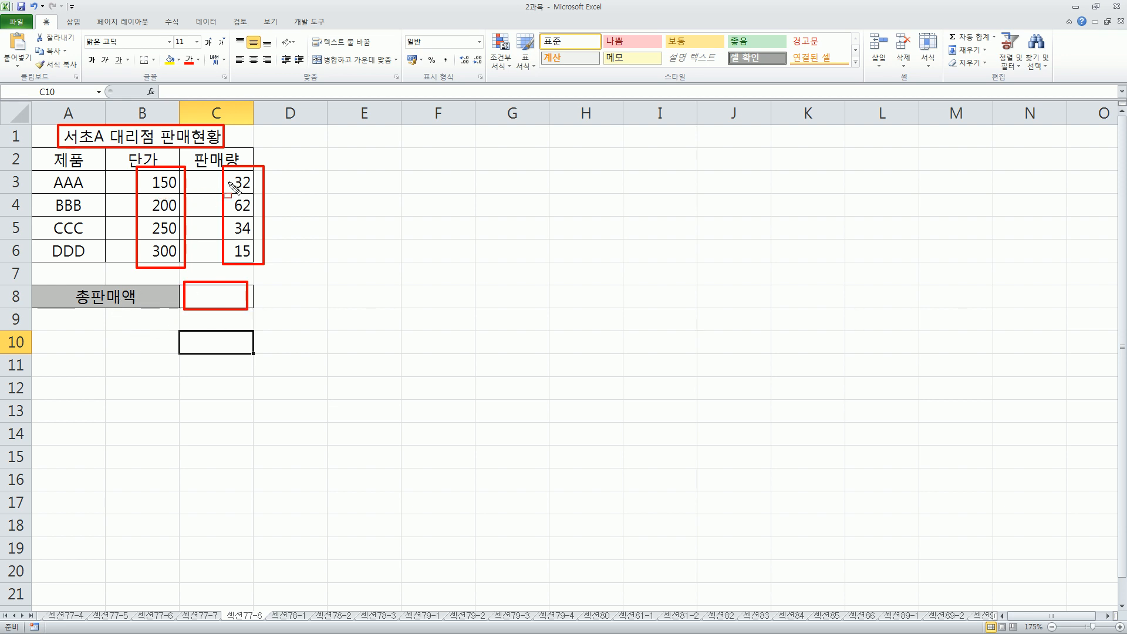
{"action": "left_click_drag", "start_coordinate": [142, 194], "coordinate": [266, 215]}
{"action": "left_click_drag", "start_coordinate": [150, 218], "coordinate": [265, 236]}
{"action": "left_click_drag", "start_coordinate": [147, 241], "coordinate": [263, 263]}
{"action": "left_click_drag", "start_coordinate": [152, 174], "coordinate": [263, 195]}
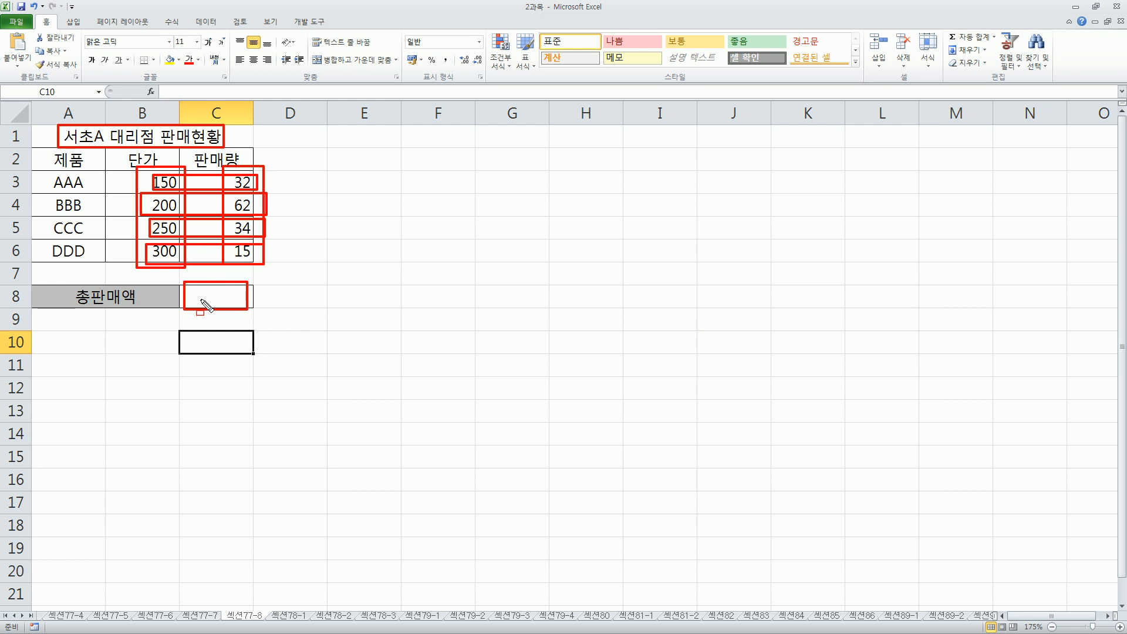
{"action": "key", "text": "Escape"}
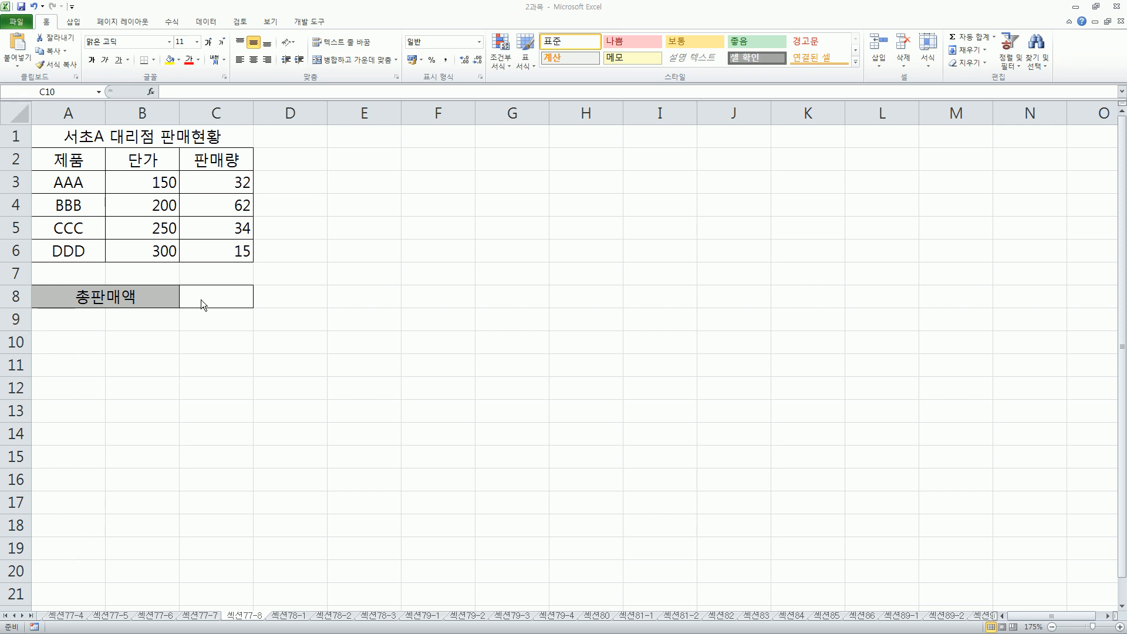
{"action": "key", "text": "BackSpace"}
Calculate the 총판매액 in C8 with a SUMPRODUCT of the 단가 range B3:B6 and the 판매량 range C3:C6.
{"action": "left_click", "coordinate": [221, 300]}
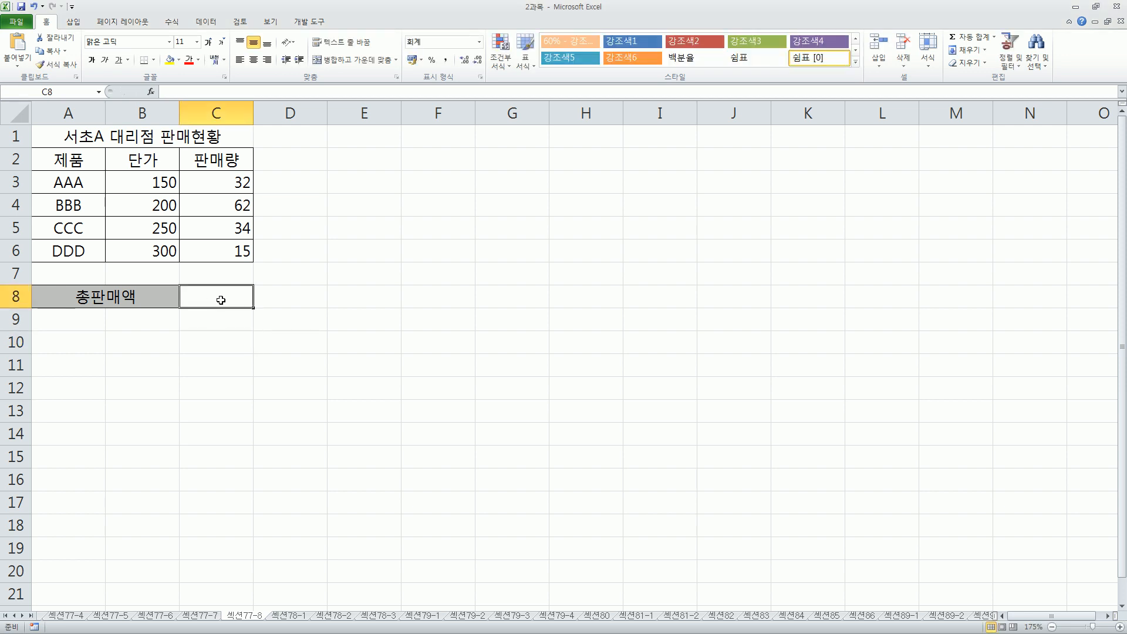
{"action": "type", "text": "=sump"}
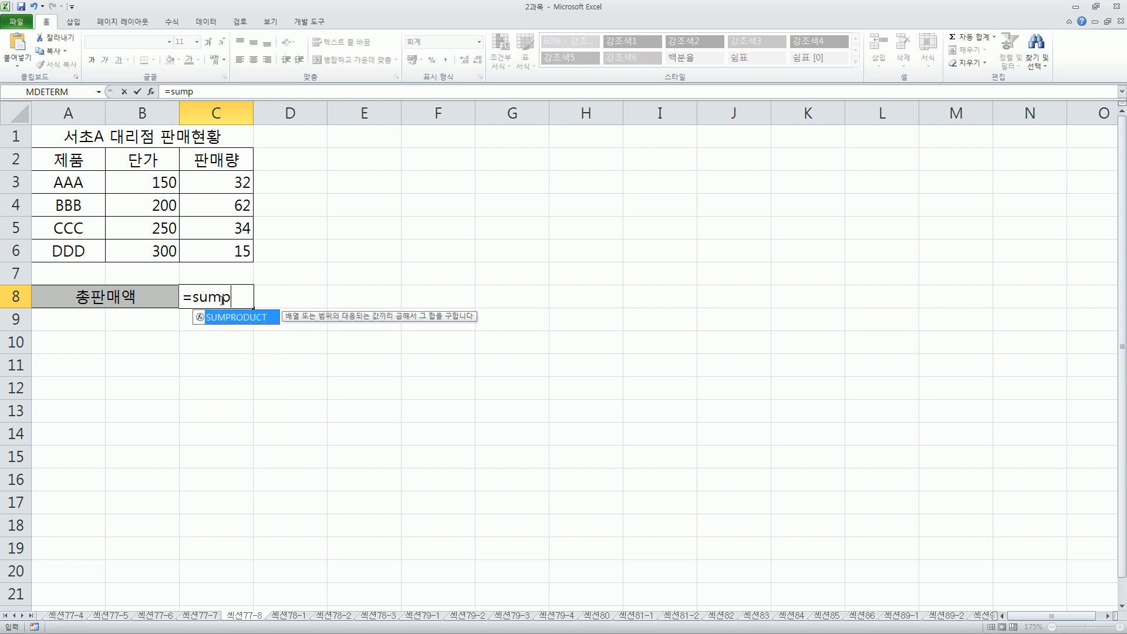
{"action": "key", "text": "Tab"}
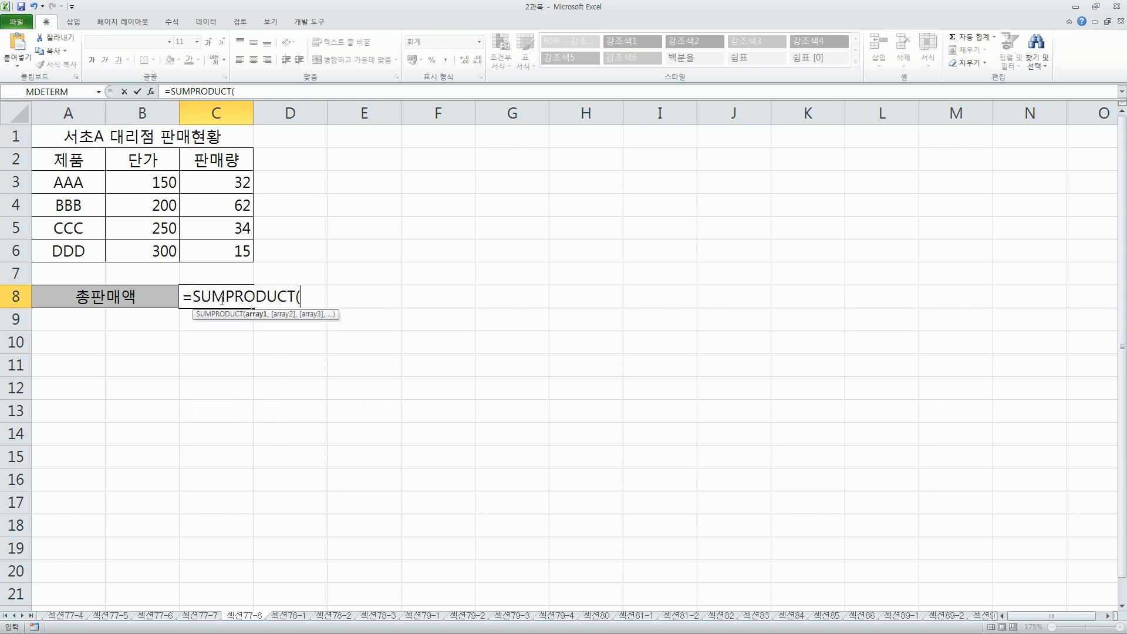
{"action": "left_click_drag", "start_coordinate": [147, 183], "coordinate": [149, 254]}
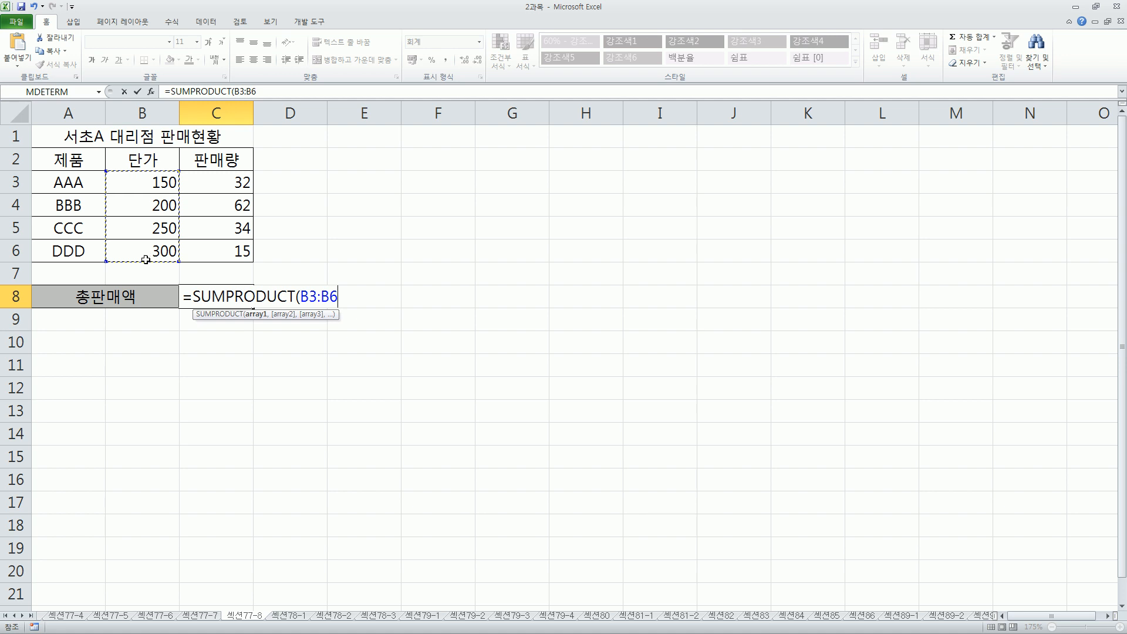
{"action": "type", "text": ","}
{"action": "left_click_drag", "start_coordinate": [210, 178], "coordinate": [220, 259]}
{"action": "type", "text": ")"}
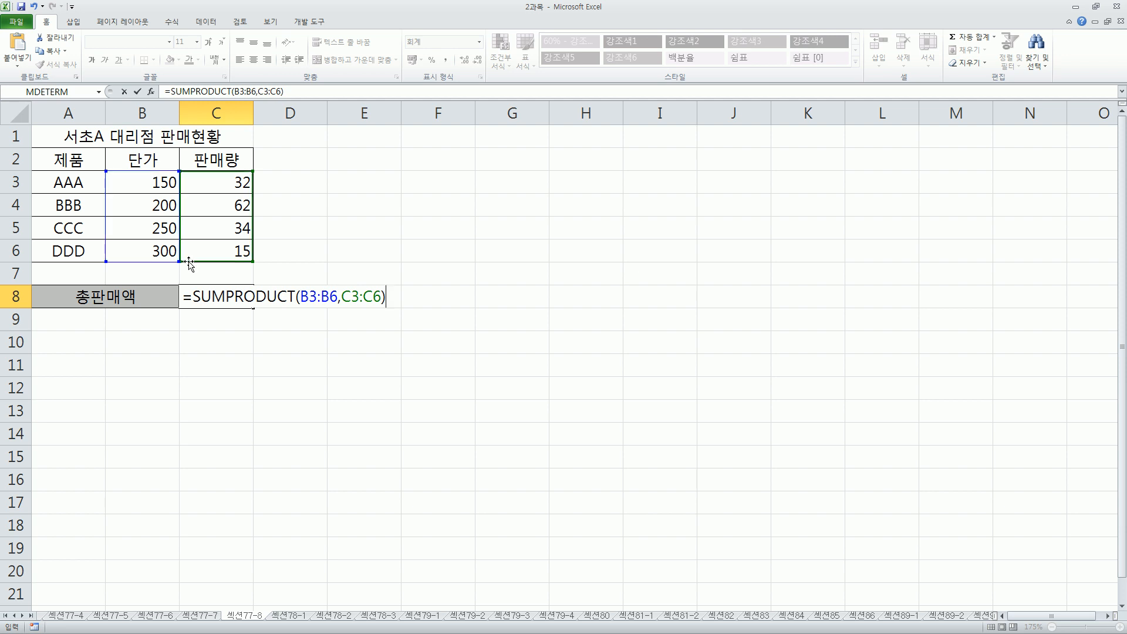
{"action": "key", "text": "Return"}
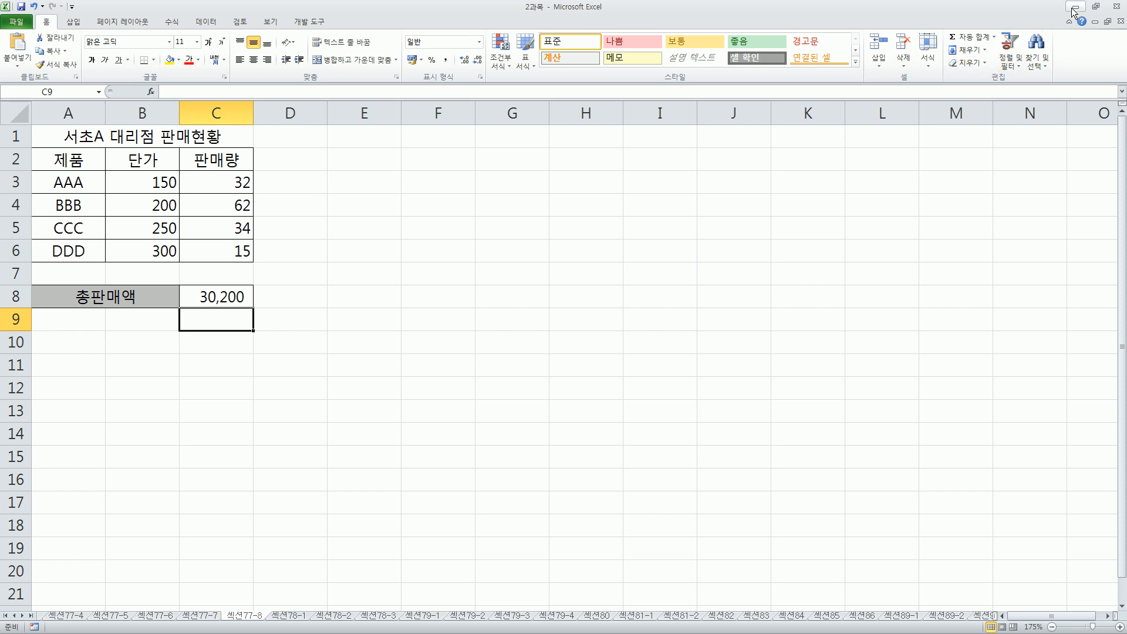
Go back to sheet 섹션77-7 and review the PRODUCT formula in the first 실적 cell, E4.
{"action": "left_click", "coordinate": [219, 617]}
{"action": "left_click", "coordinate": [494, 270]}
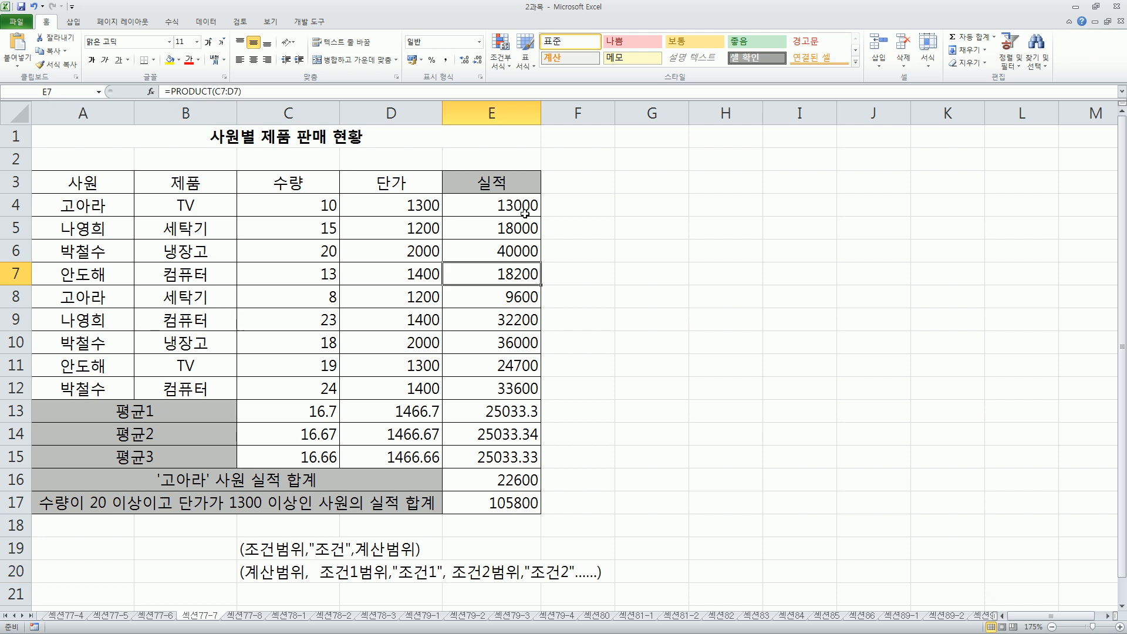
{"action": "left_click", "coordinate": [496, 203]}
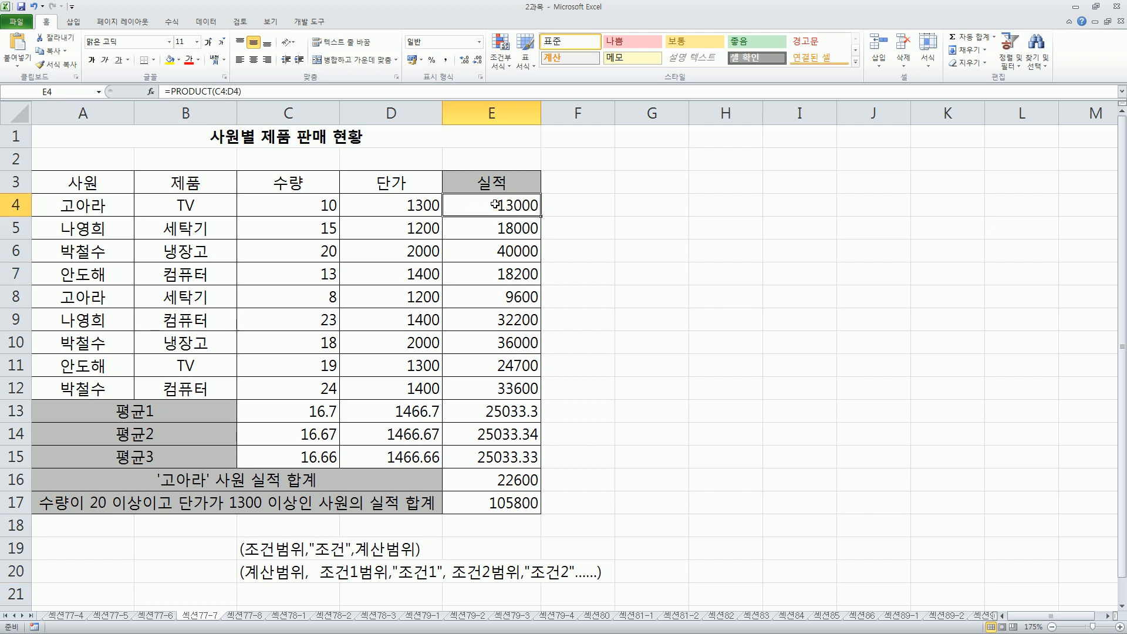
{"action": "double_click", "coordinate": [496, 204]}
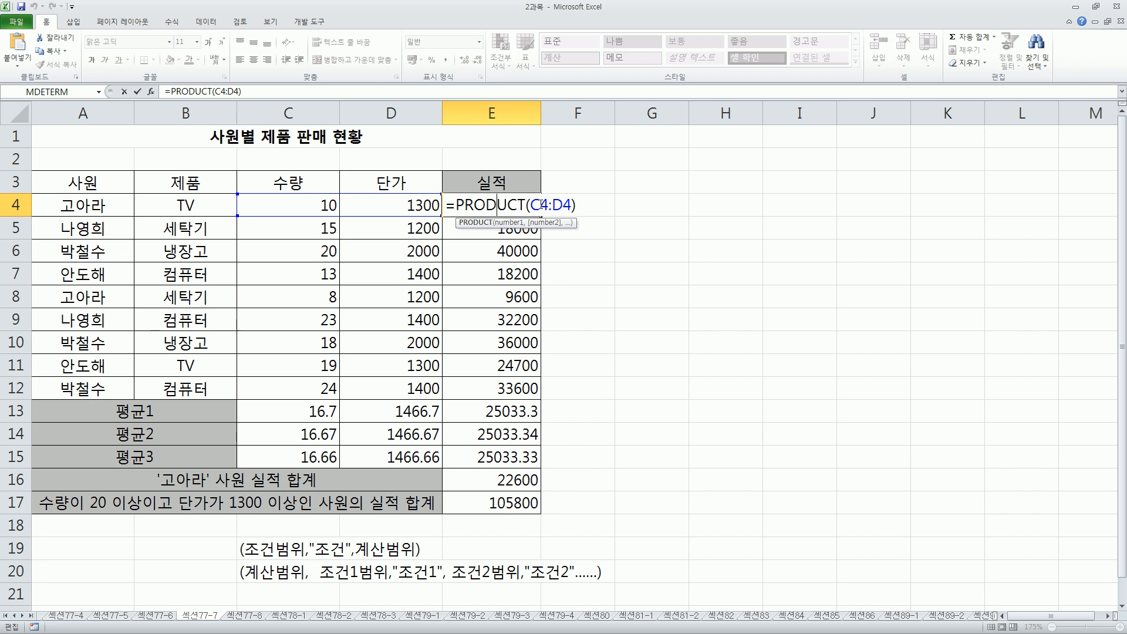
{"action": "key", "text": "Escape"}
Review the nested ROUND and AVERAGE formula in C13 and the SUMIF formula in E16.
{"action": "double_click", "coordinate": [323, 409]}
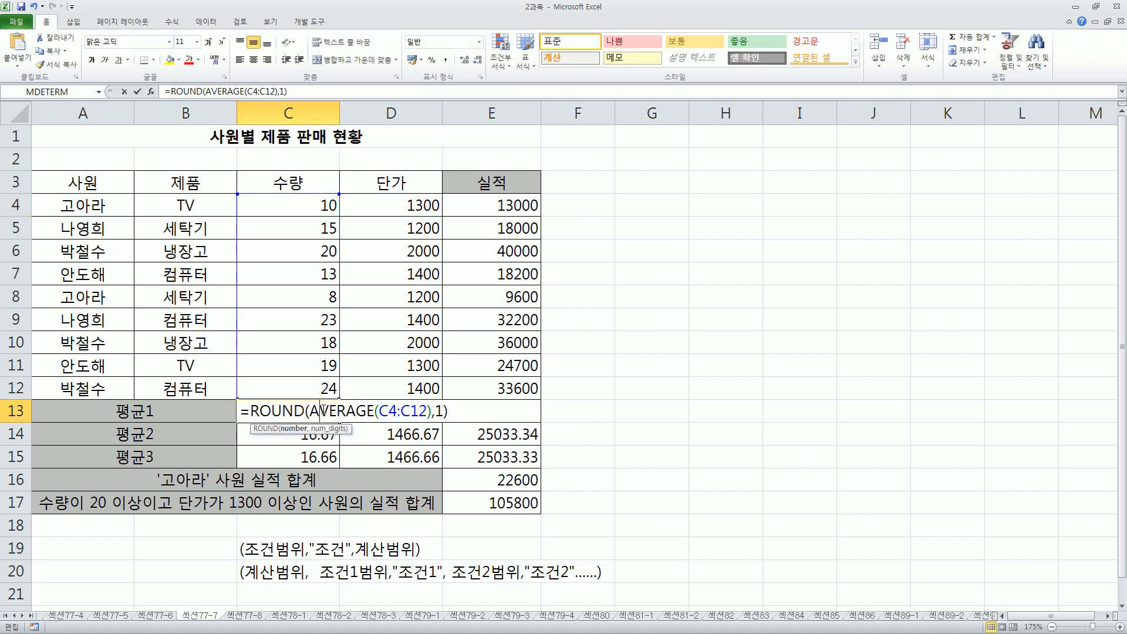
{"action": "left_click_drag", "start_coordinate": [253, 411], "coordinate": [466, 411]}
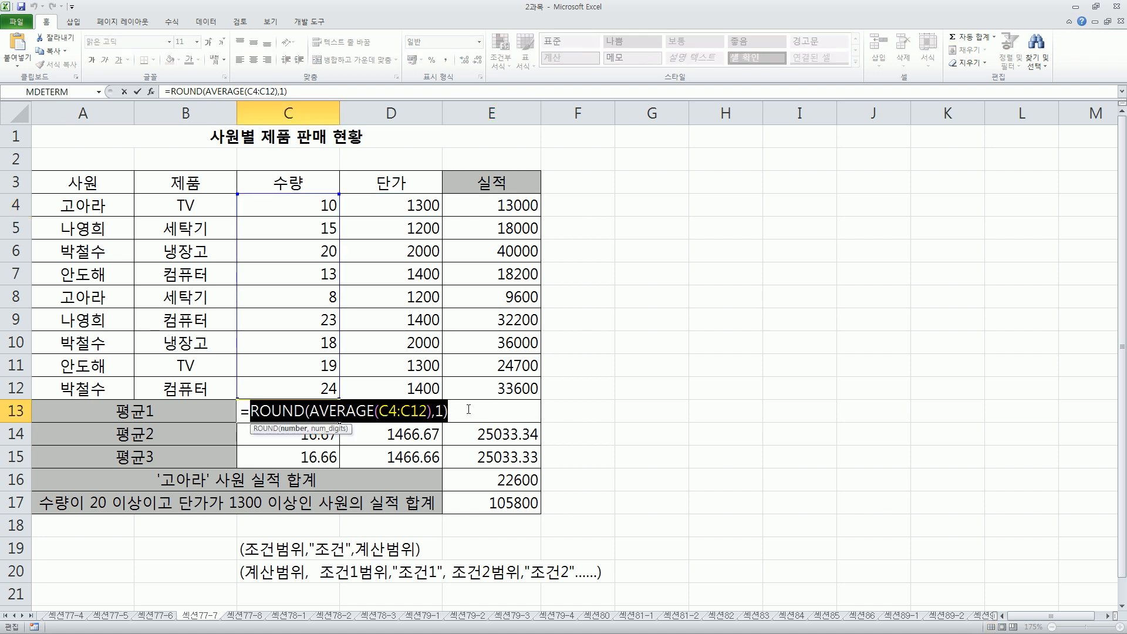
{"action": "key", "text": "Escape"}
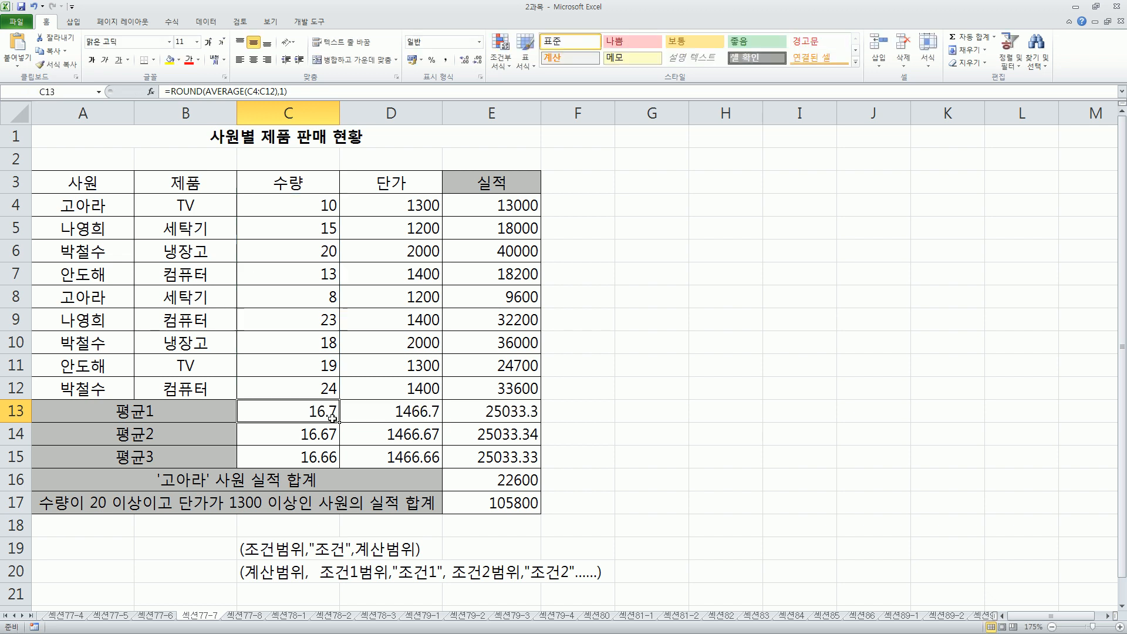
{"action": "double_click", "coordinate": [253, 413]}
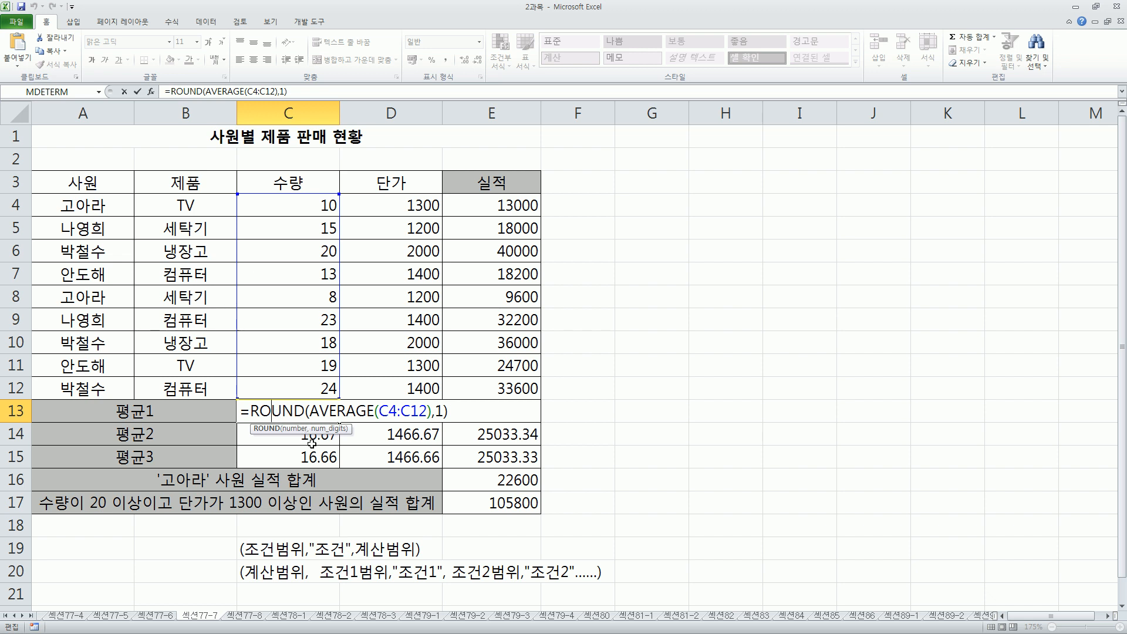
{"action": "key", "text": "Escape"}
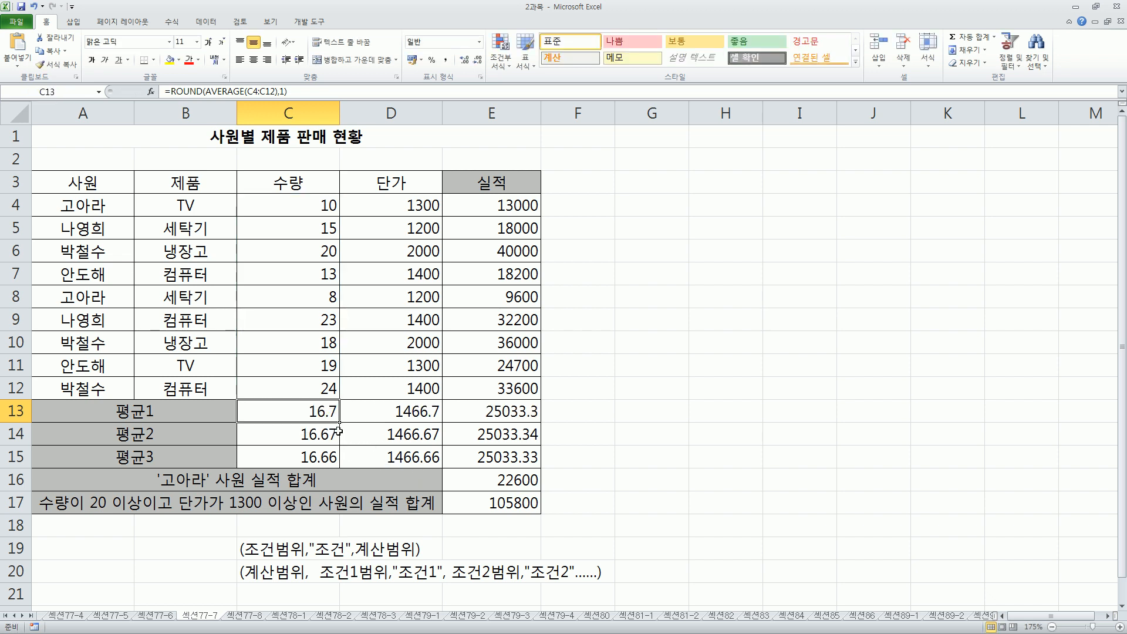
{"action": "left_click", "coordinate": [470, 487]}
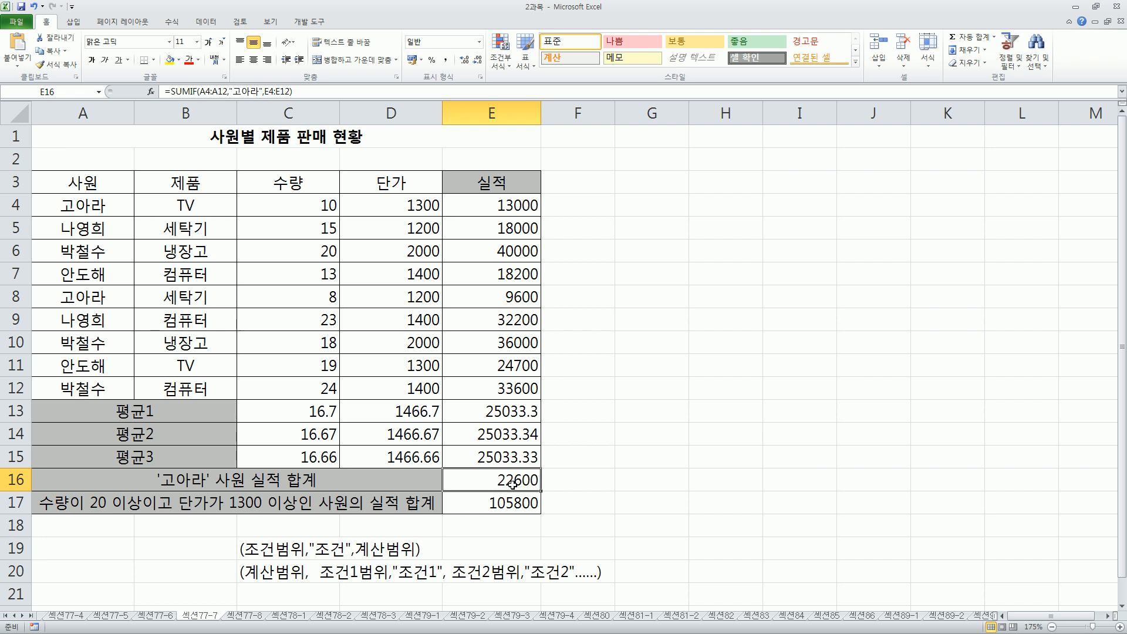
Return to sheet 섹션77-8, review the 총판매액 formula in C8, and minimize the workbook window.
{"action": "key", "text": "ctrl+Page_Down"}
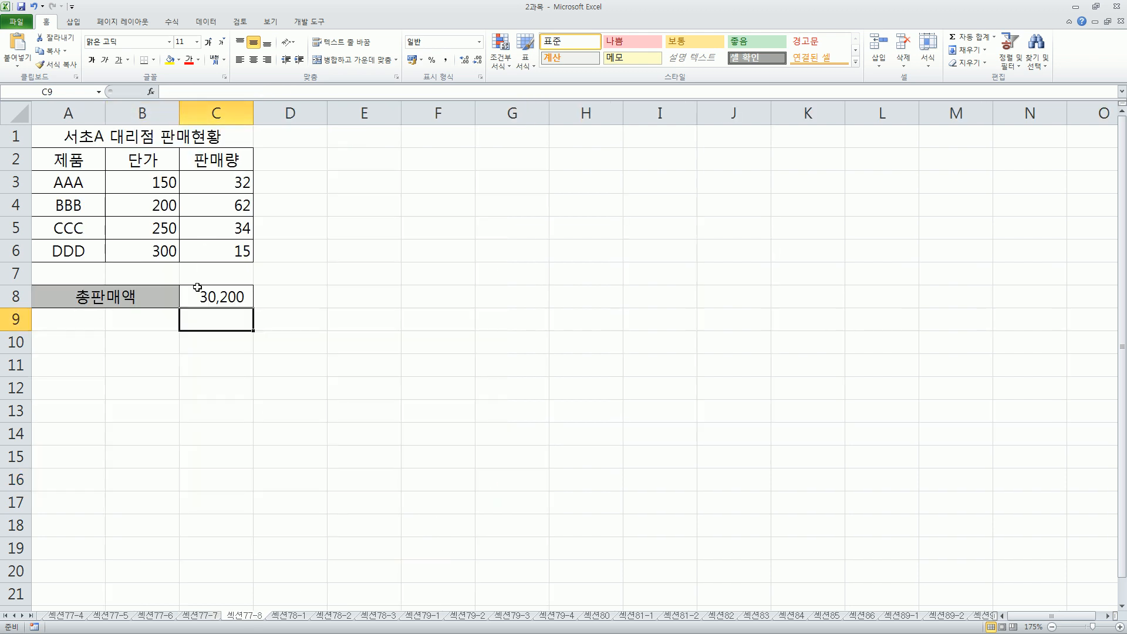
{"action": "left_click", "coordinate": [218, 295]}
{"action": "left_click", "coordinate": [232, 321]}
{"action": "left_click", "coordinate": [432, 267]}
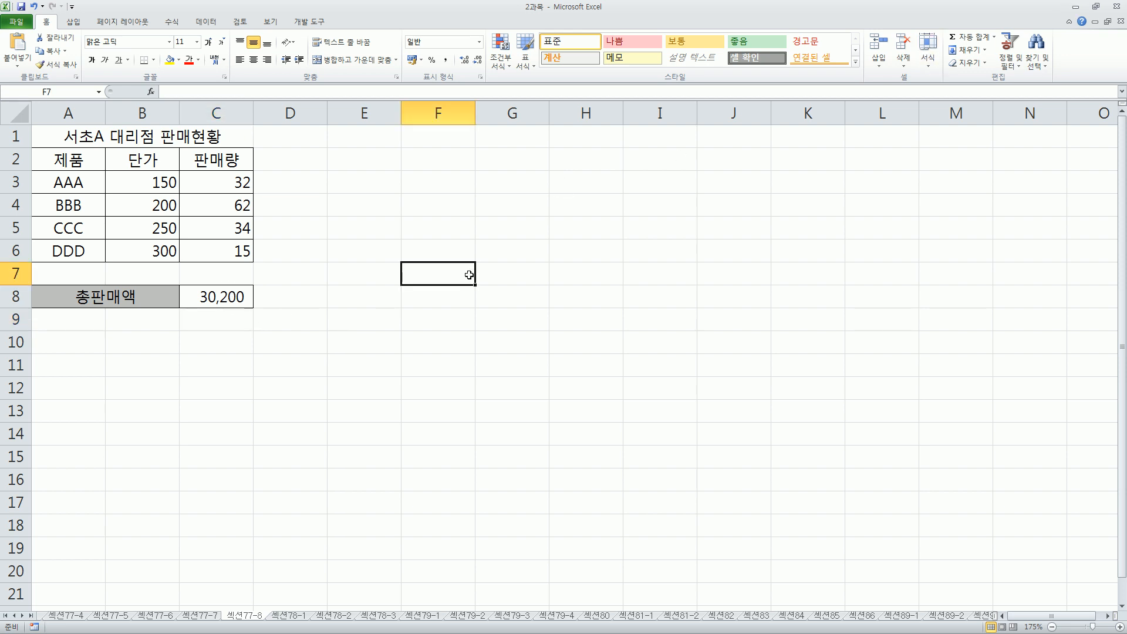
{"action": "left_click", "coordinate": [1076, 11]}
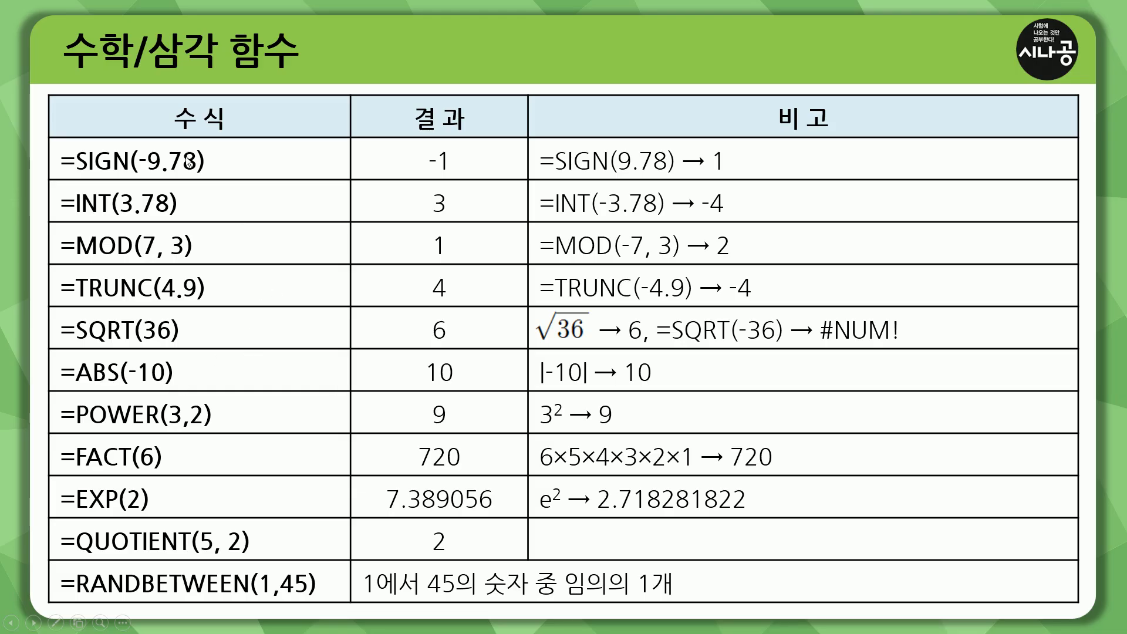
{"action": "mouse_move", "coordinate": [51, 136]}
{"action": "left_mouse_down"}
{"action": "mouse_move", "coordinate": [221, 571]}
{"action": "mouse_move", "coordinate": [324, 602]}
{"action": "left_mouse_up"}
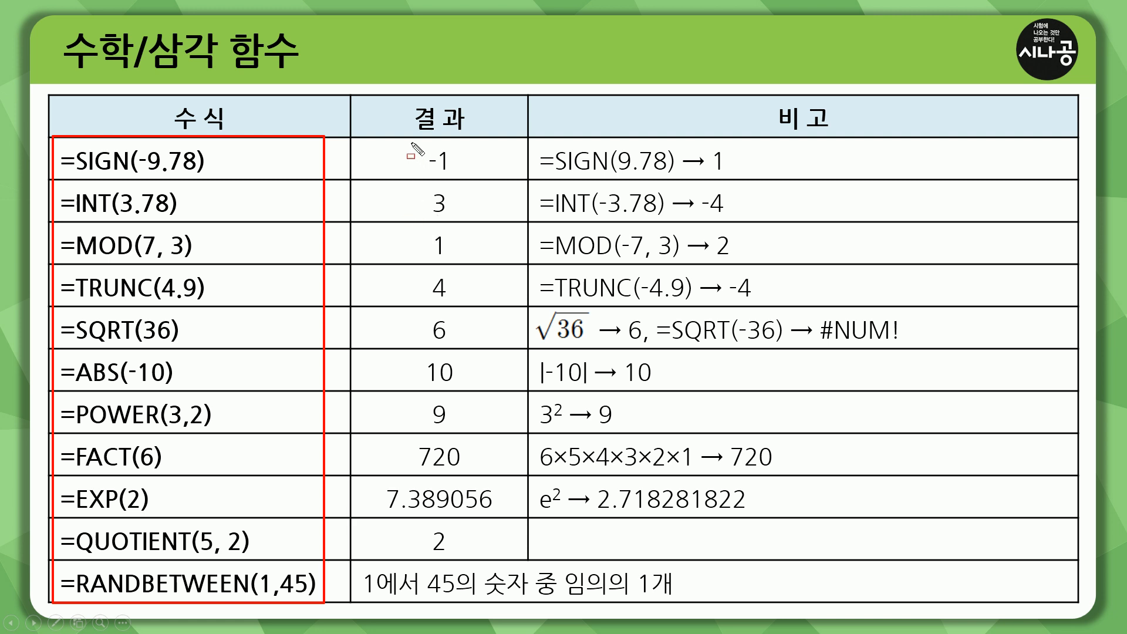
{"action": "mouse_move", "coordinate": [413, 144]}
{"action": "left_mouse_down"}
{"action": "mouse_move", "coordinate": [452, 291]}
{"action": "mouse_move", "coordinate": [484, 561]}
{"action": "mouse_move", "coordinate": [496, 559]}
{"action": "left_mouse_up"}
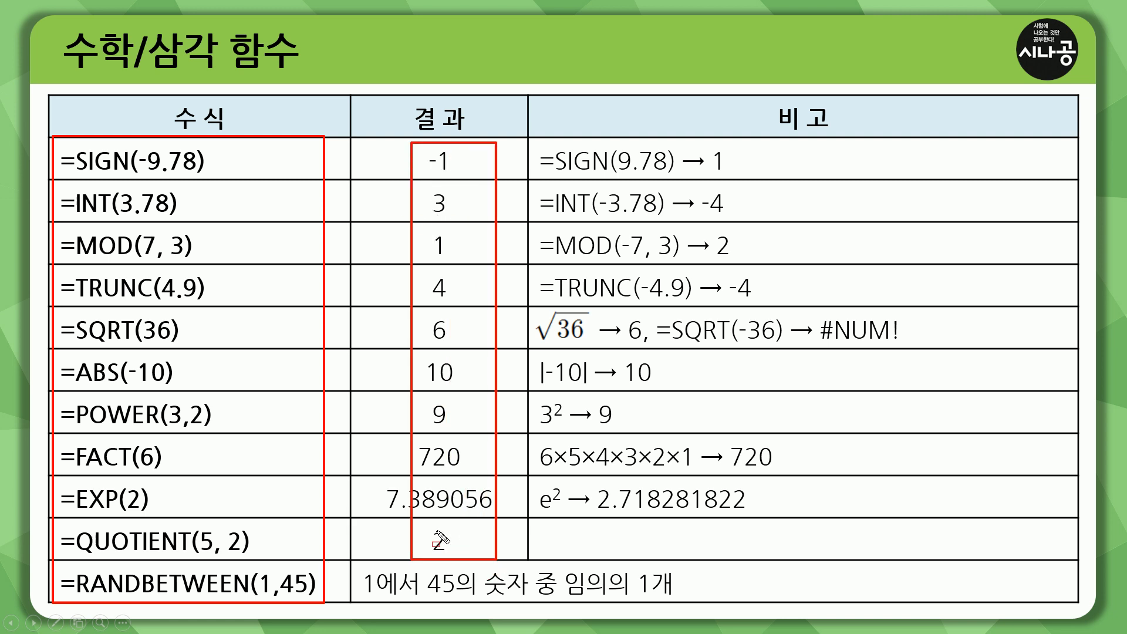
{"action": "left_click_drag", "start_coordinate": [253, 148], "coordinate": [286, 164]}
{"action": "left_click_drag", "start_coordinate": [254, 186], "coordinate": [288, 207]}
{"action": "left_click_drag", "start_coordinate": [267, 227], "coordinate": [294, 251]}
{"action": "mouse_move", "coordinate": [272, 274]}
{"action": "left_mouse_down"}
{"action": "mouse_move", "coordinate": [291, 290]}
{"action": "mouse_move", "coordinate": [312, 433]}
{"action": "mouse_move", "coordinate": [284, 465]}
{"action": "mouse_move", "coordinate": [328, 487]}
{"action": "left_mouse_up"}
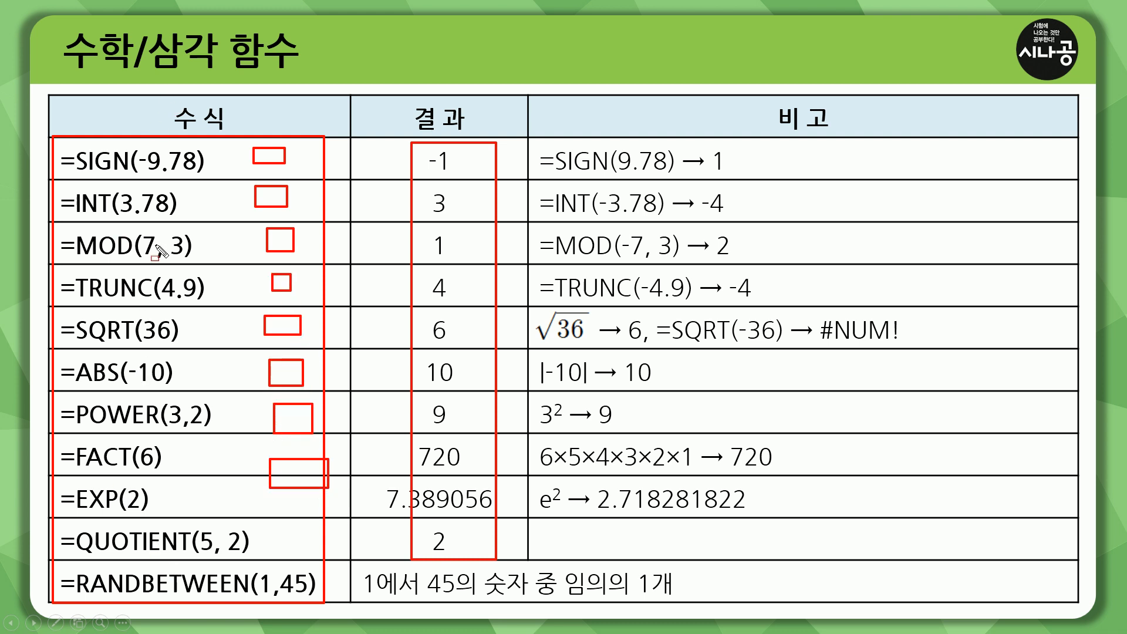
{"action": "key", "text": "e"}
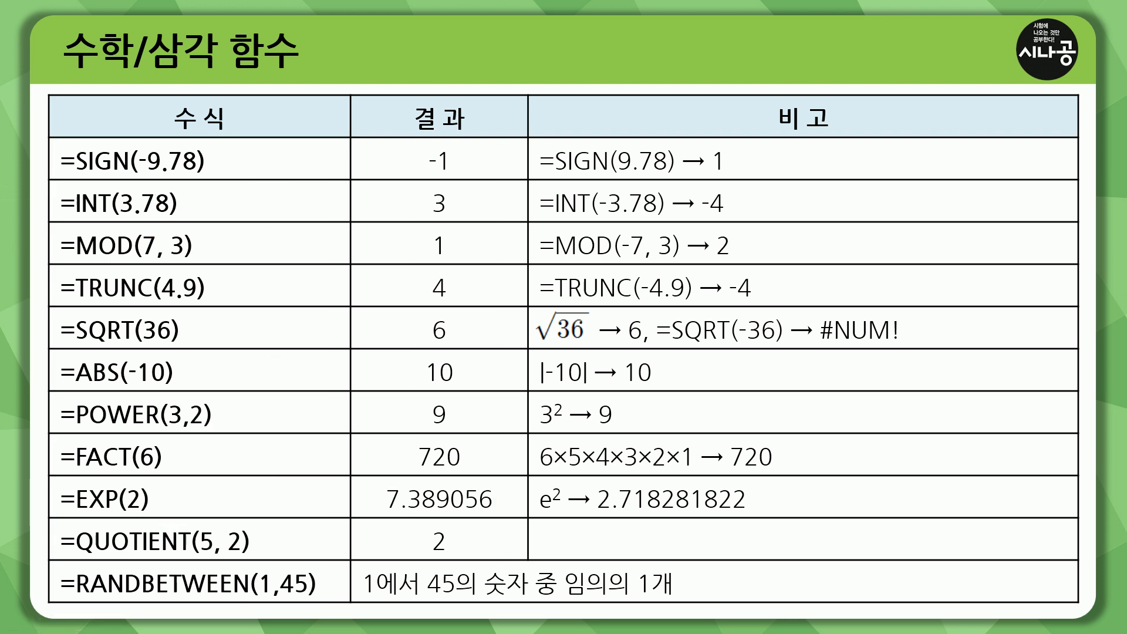
{"action": "left_click_drag", "start_coordinate": [79, 176], "coordinate": [139, 171]}
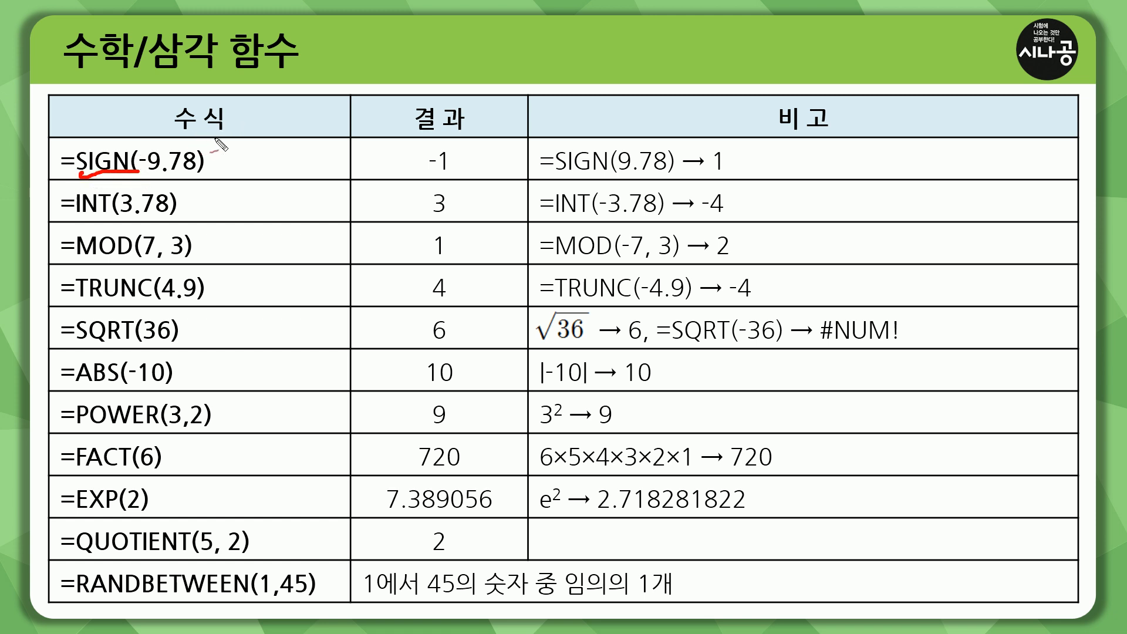